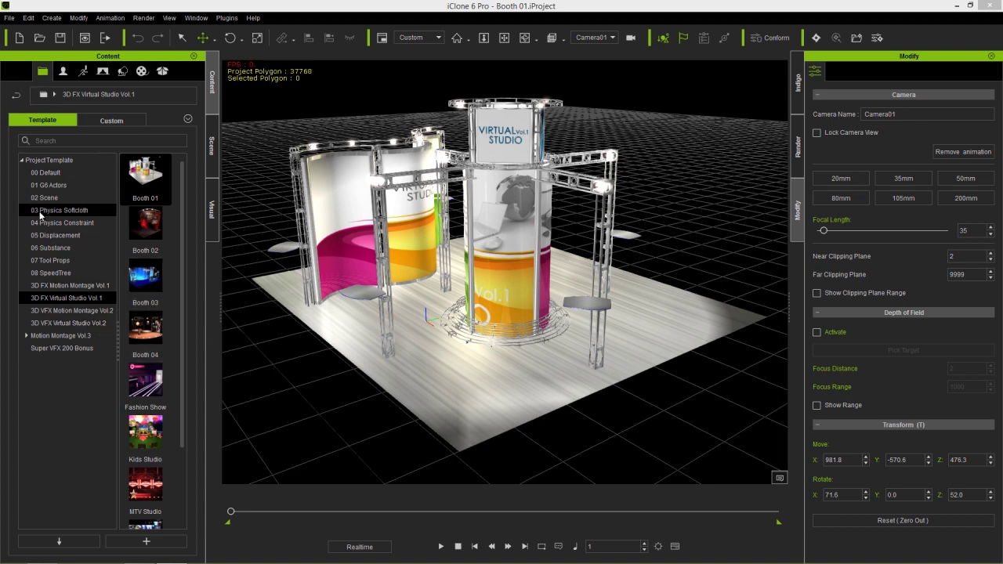
Step: Preview the Booth 02, Booth 03 and Booth 04 project templates of 3D FX Virtual Studio Vol.1 without saving changes
{"action": "double_click", "coordinate": [155, 227]}
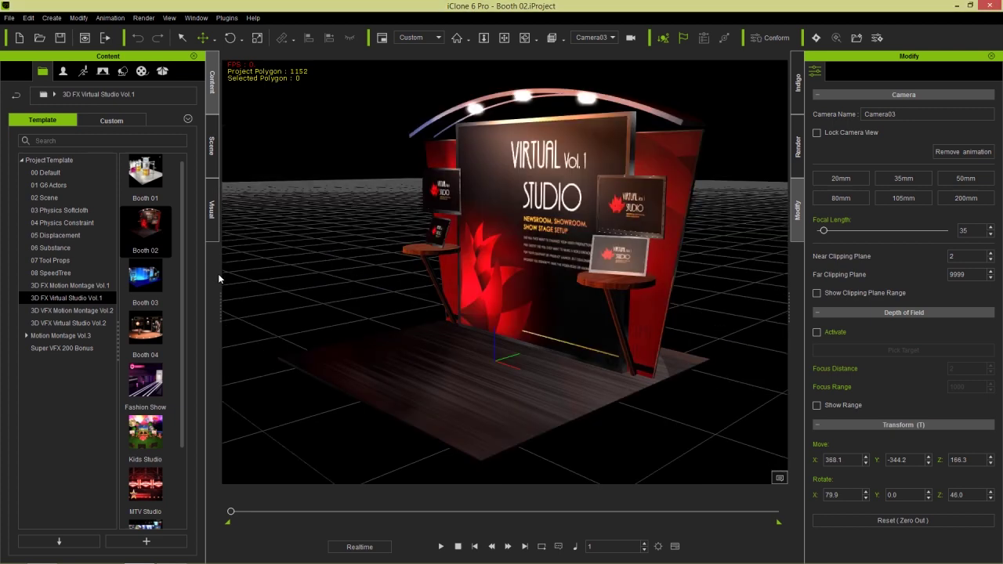
{"action": "double_click", "coordinate": [158, 282]}
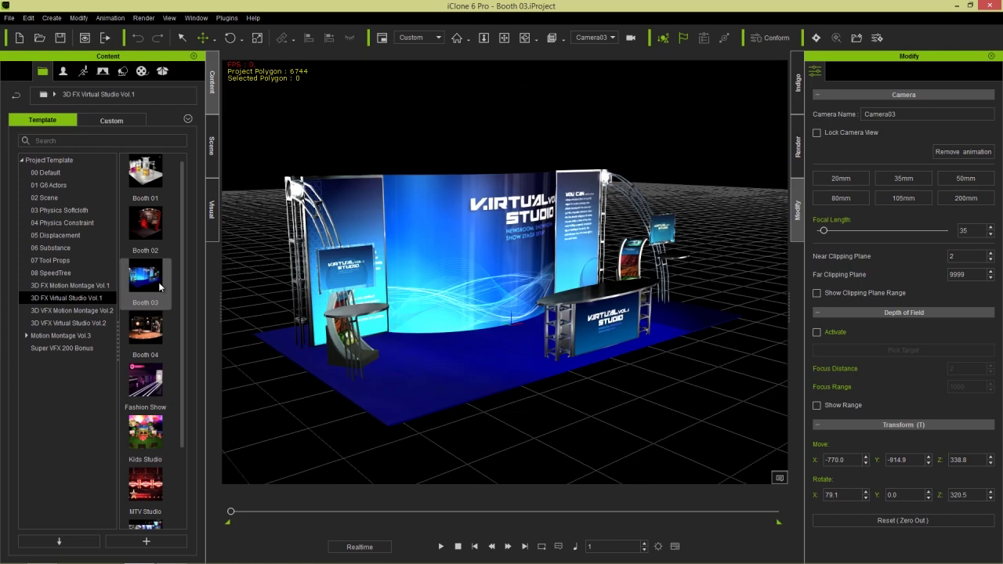
{"action": "right_click_drag", "start_coordinate": [468, 360], "coordinate": [501, 360]}
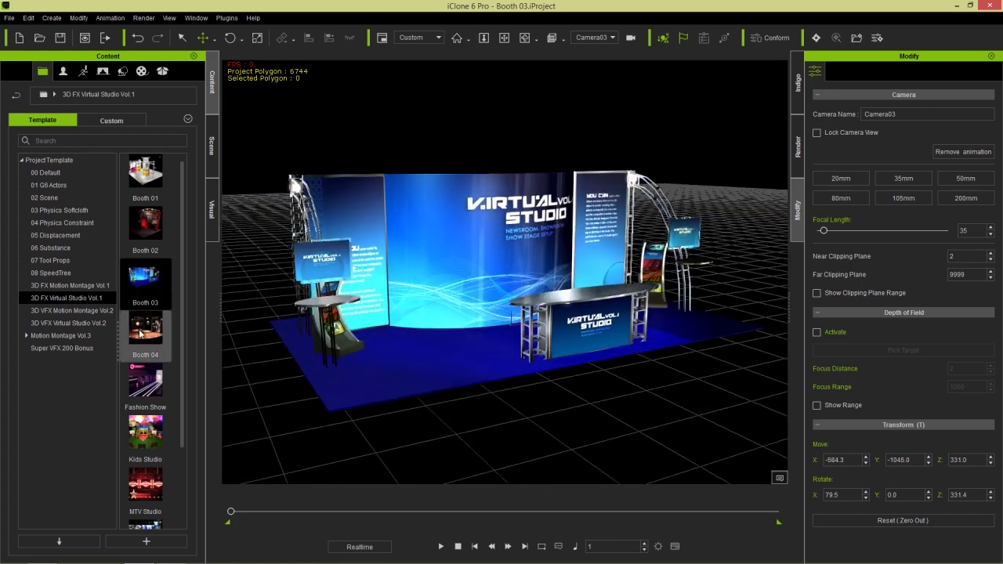
{"action": "double_click", "coordinate": [140, 333]}
{"action": "left_click", "coordinate": [541, 311]}
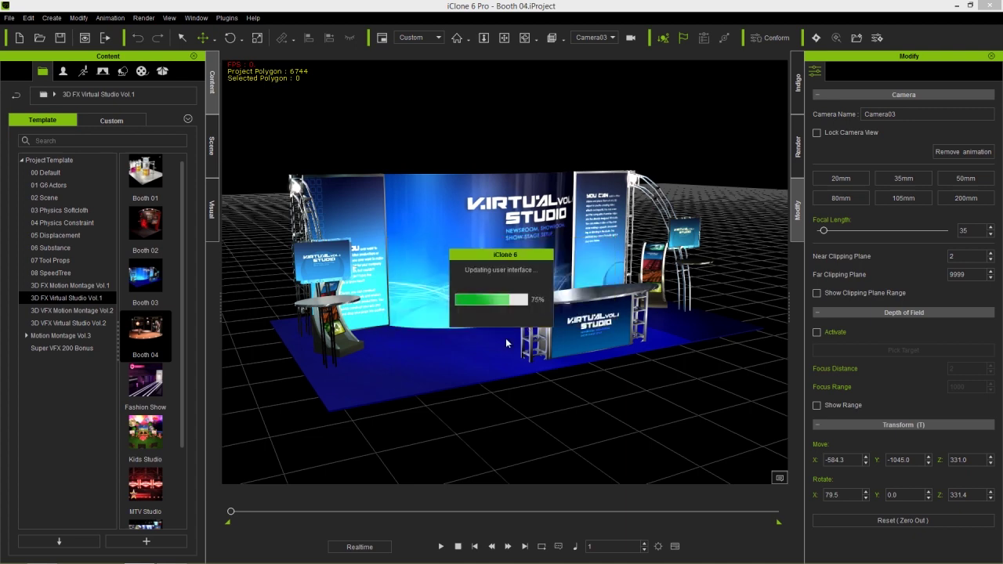
Step: Preview the Newsroom 01 and Newsroom 02 project templates, viewing each set from another angle
{"action": "scroll", "coordinate": [164, 376], "scroll_direction": "down", "scroll_amount": 2}
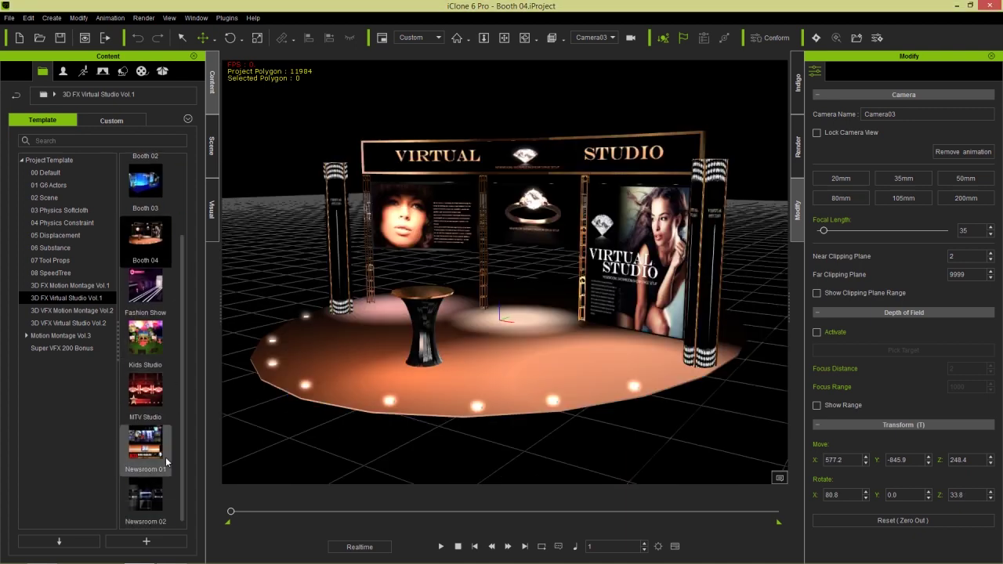
{"action": "double_click", "coordinate": [149, 453]}
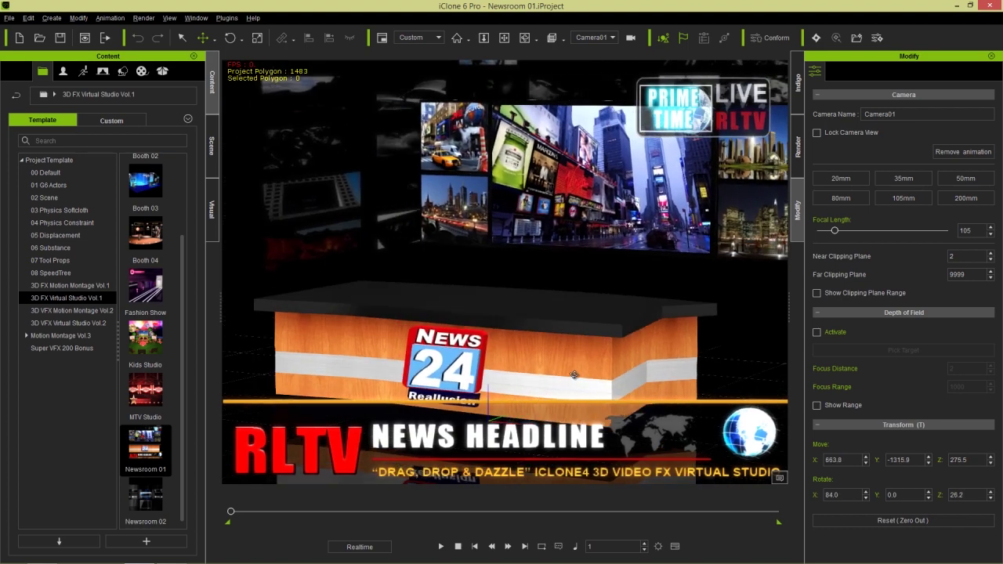
{"action": "right_click_drag", "start_coordinate": [574, 376], "coordinate": [647, 332]}
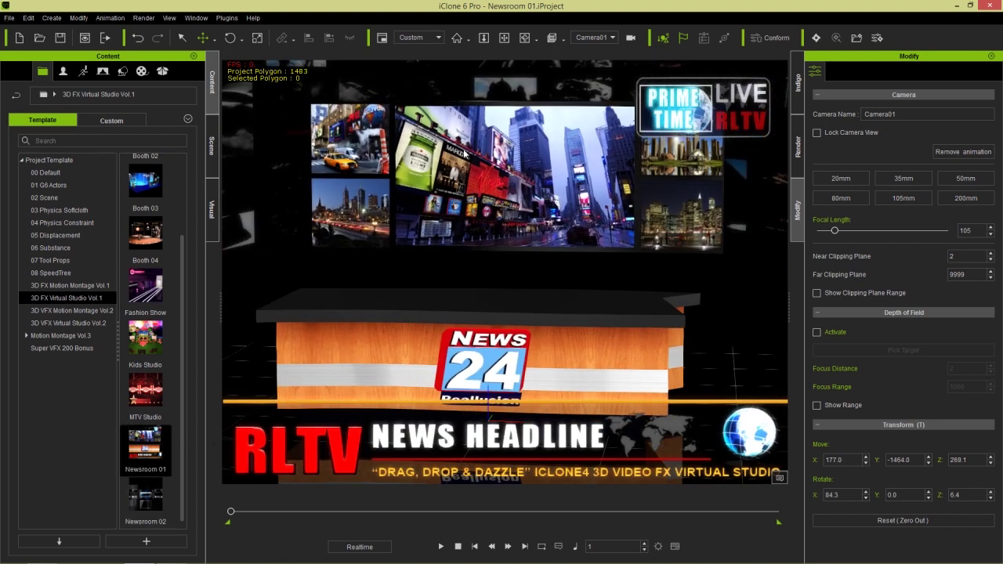
{"action": "double_click", "coordinate": [142, 499]}
{"action": "left_click", "coordinate": [548, 312]}
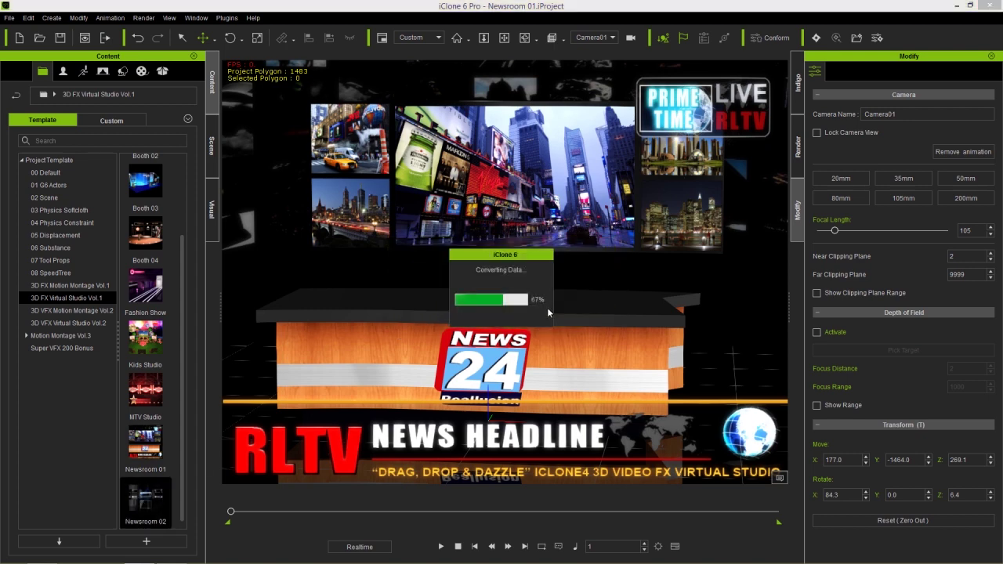
{"action": "right_click_drag", "start_coordinate": [537, 330], "coordinate": [360, 349]}
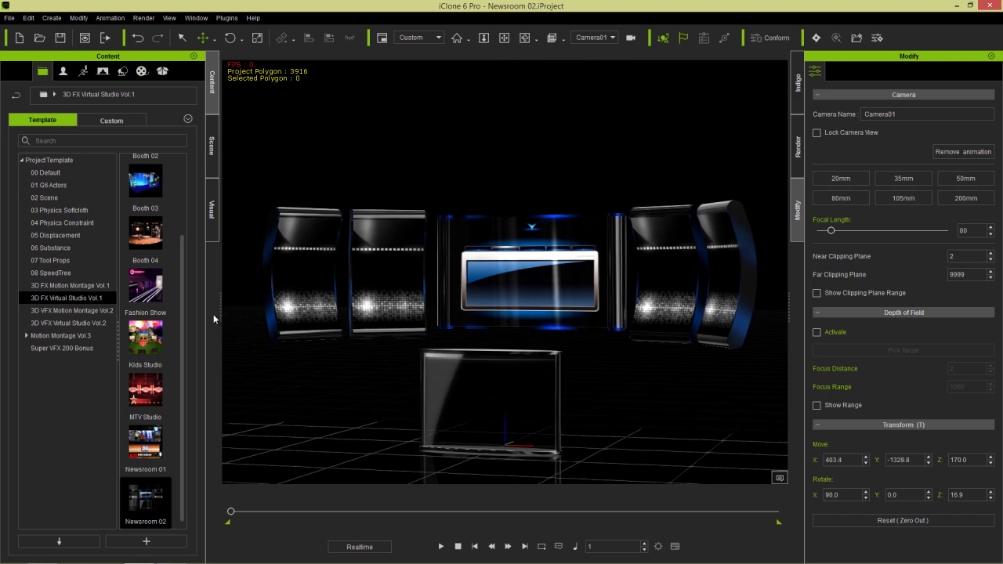
Step: Load the custom project VS01, discarding the open newsroom project, and return to the supplied project templates
{"action": "left_click", "coordinate": [111, 120]}
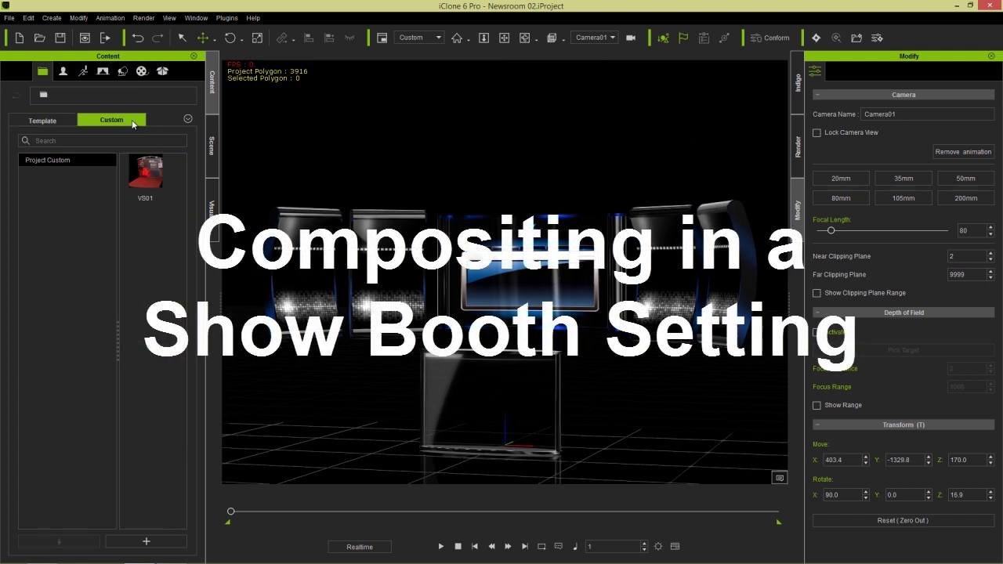
{"action": "double_click", "coordinate": [145, 176]}
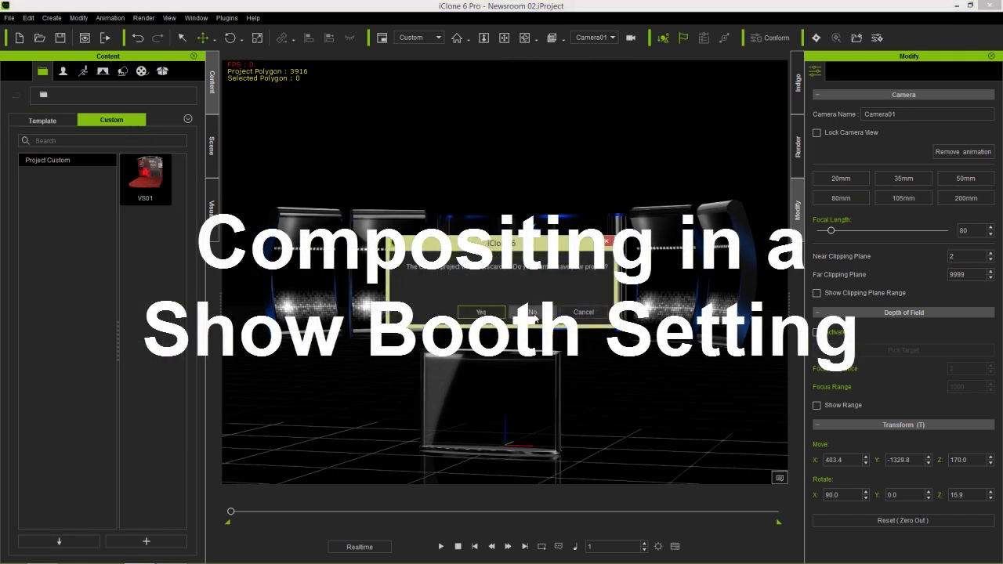
{"action": "left_click", "coordinate": [54, 119]}
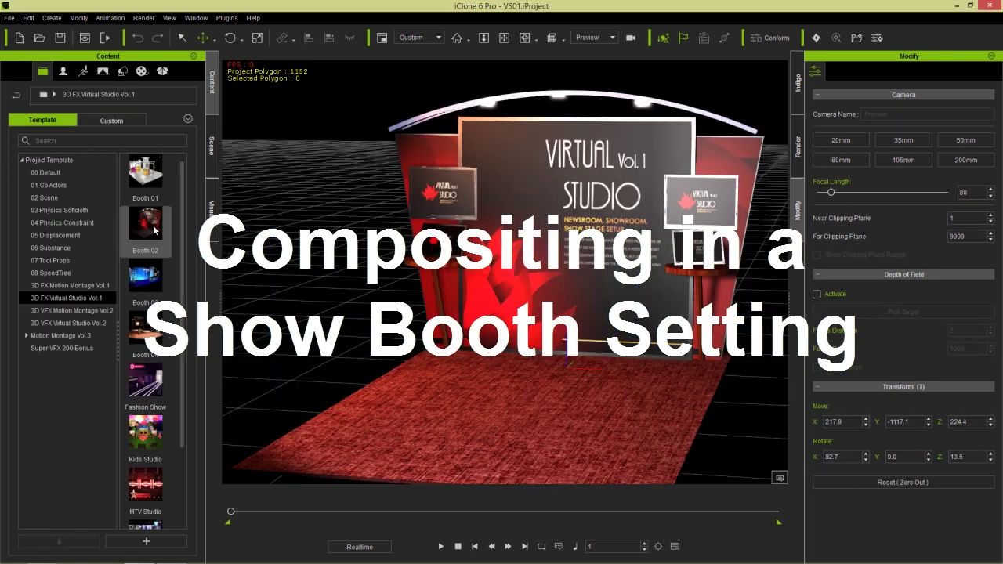
{"action": "left_click", "coordinate": [120, 121]}
{"action": "left_click", "coordinate": [54, 121]}
Step: Bring 2.popVideo from the popVideo Resources folder onto the booth's carpet as a billboard
{"action": "right_click_drag", "start_coordinate": [531, 378], "coordinate": [519, 342]}
{"action": "scroll", "coordinate": [565, 361], "scroll_direction": "up", "scroll_amount": 3}
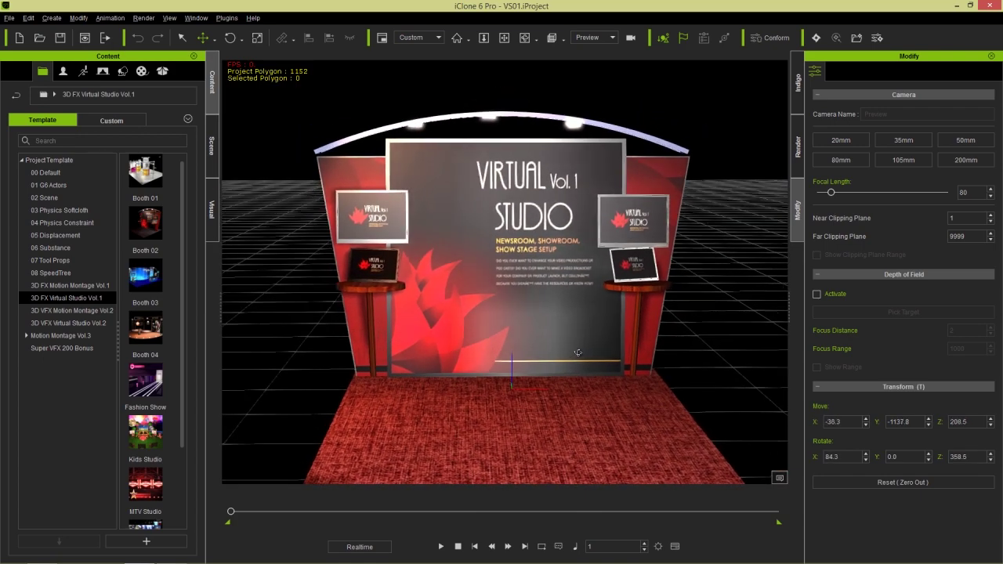
{"action": "middle_click_drag", "start_coordinate": [578, 353], "coordinate": [573, 358]}
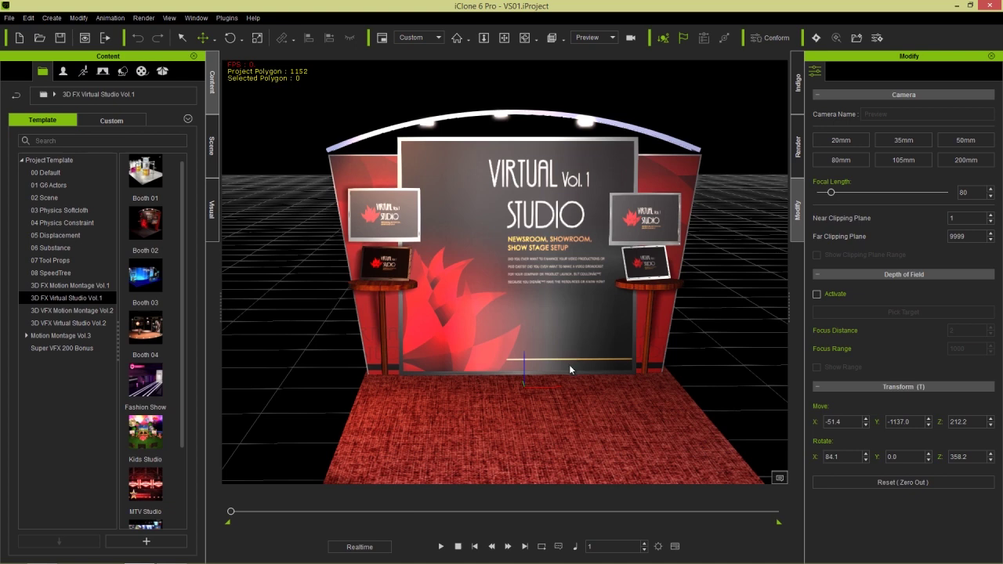
{"action": "key", "text": "alt+Tab"}
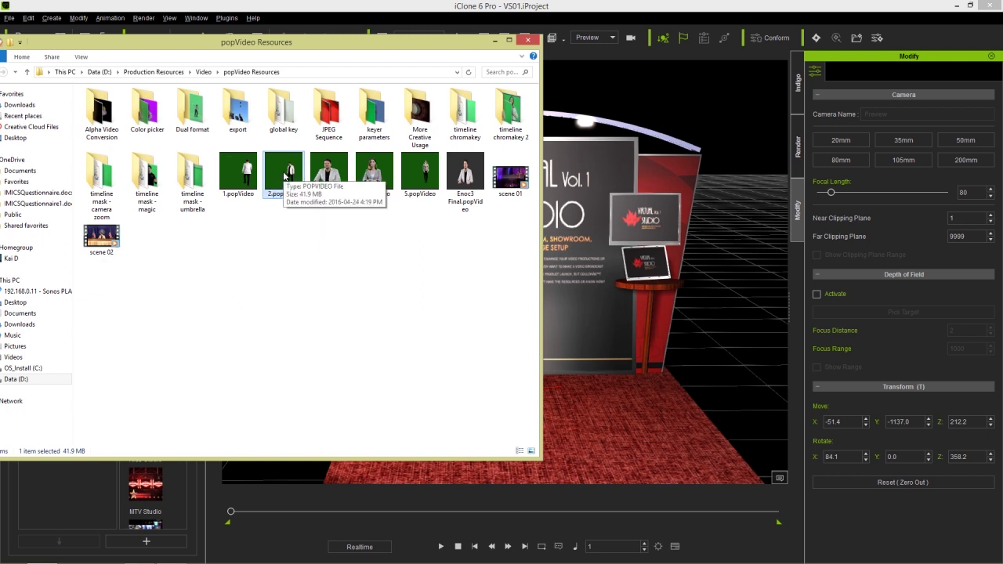
{"action": "left_click_drag", "start_coordinate": [285, 175], "coordinate": [596, 433]}
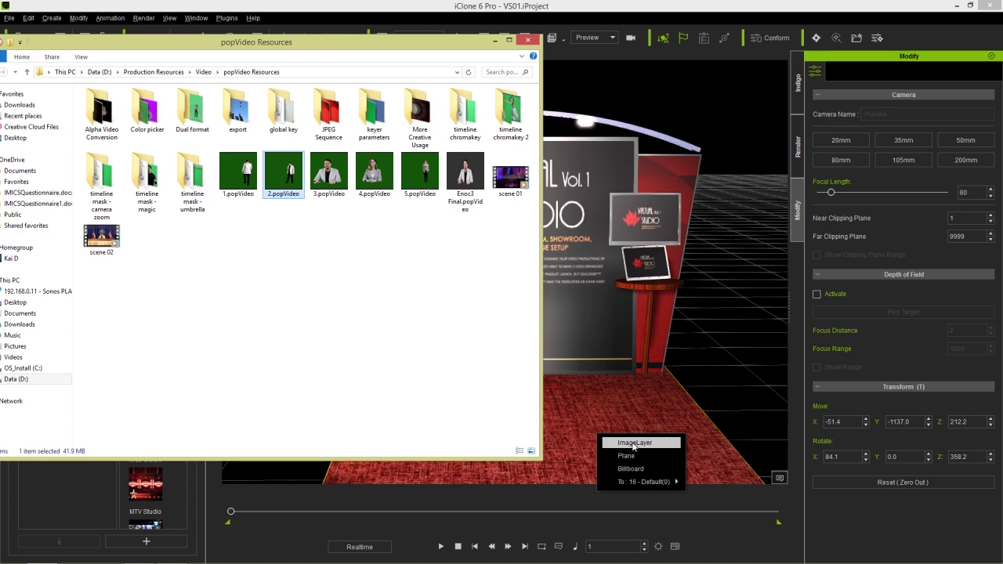
{"action": "left_click", "coordinate": [631, 468]}
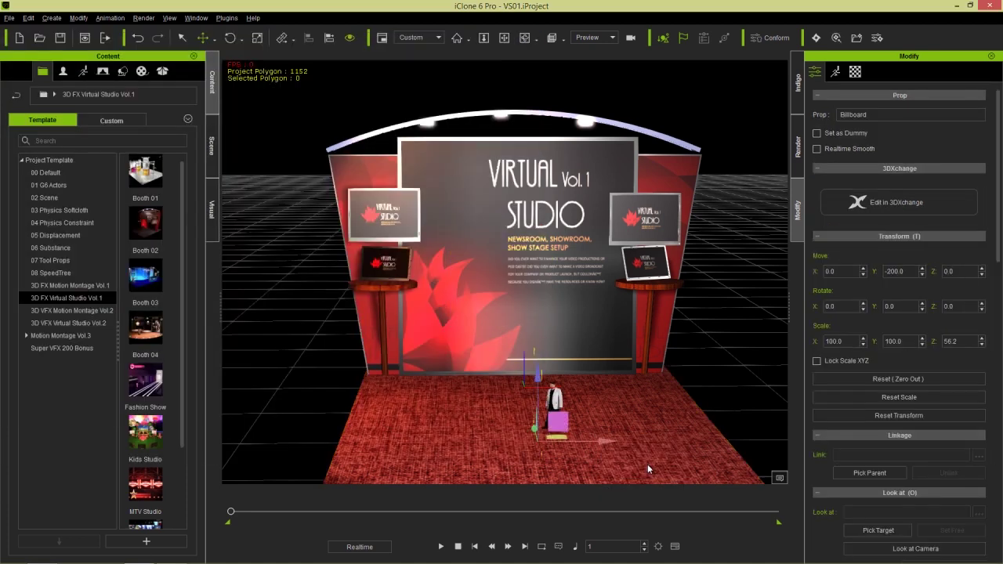
Step: Scale the presenter billboard up uniformly to about 331.1 in X and Y and 186.2 in Z
{"action": "scroll", "coordinate": [516, 346], "scroll_direction": "up", "scroll_amount": 5}
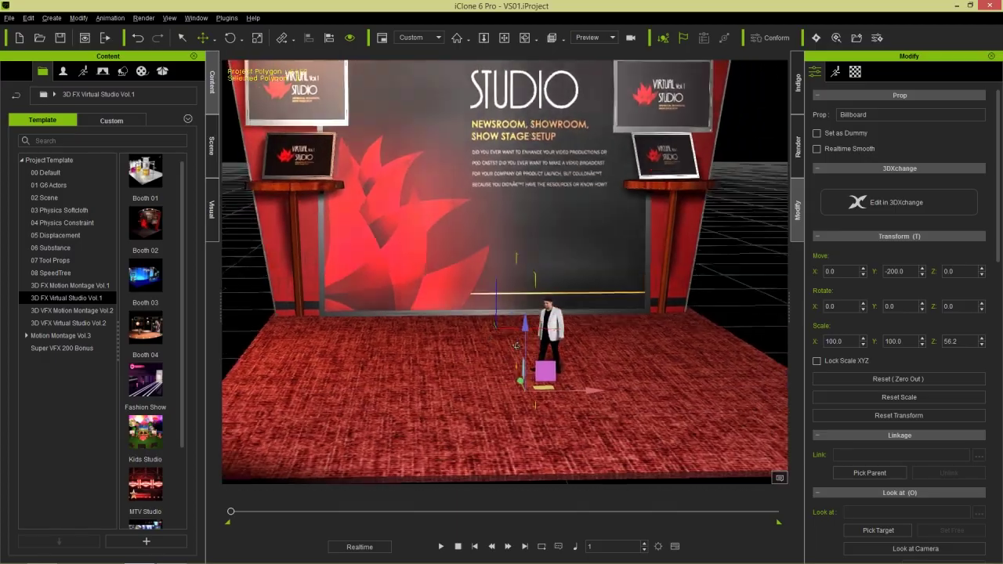
{"action": "right_click_drag", "start_coordinate": [517, 345], "coordinate": [543, 368]}
{"action": "scroll", "coordinate": [539, 356], "scroll_direction": "up", "scroll_amount": 2}
{"action": "key", "text": "r"}
{"action": "left_click_drag", "start_coordinate": [526, 399], "coordinate": [710, 273]}
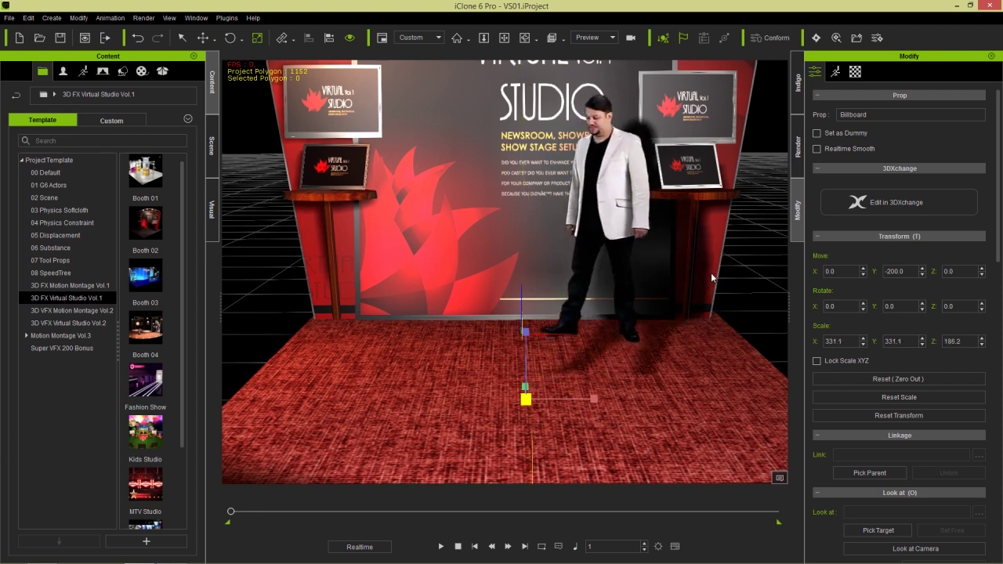
Step: Move the presenter billboard forward and down to about Y -290.9, Z -24.7, and play the clip to check it
{"action": "left_click_drag", "start_coordinate": [524, 387], "coordinate": [519, 450]}
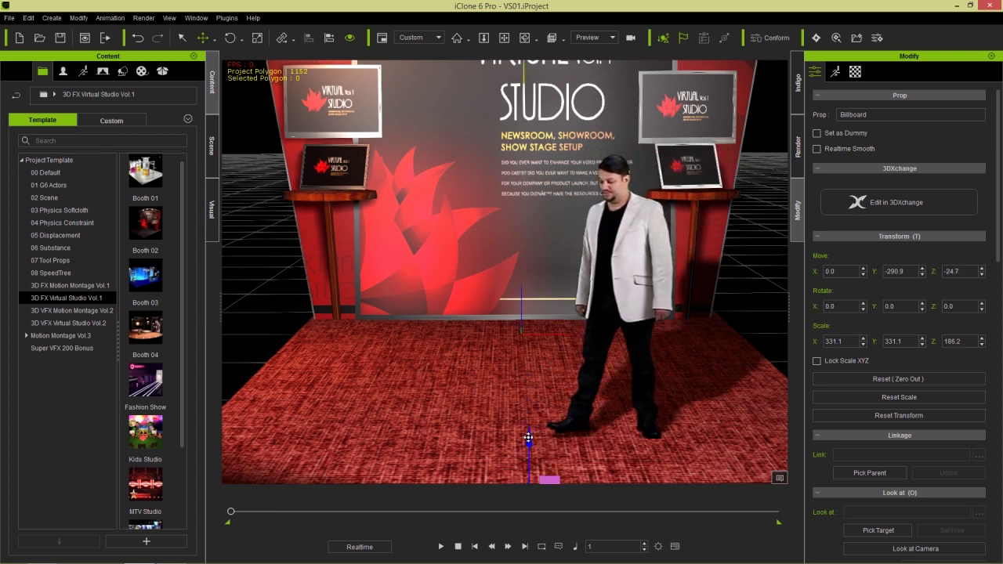
{"action": "middle_click_drag", "start_coordinate": [582, 413], "coordinate": [599, 399]}
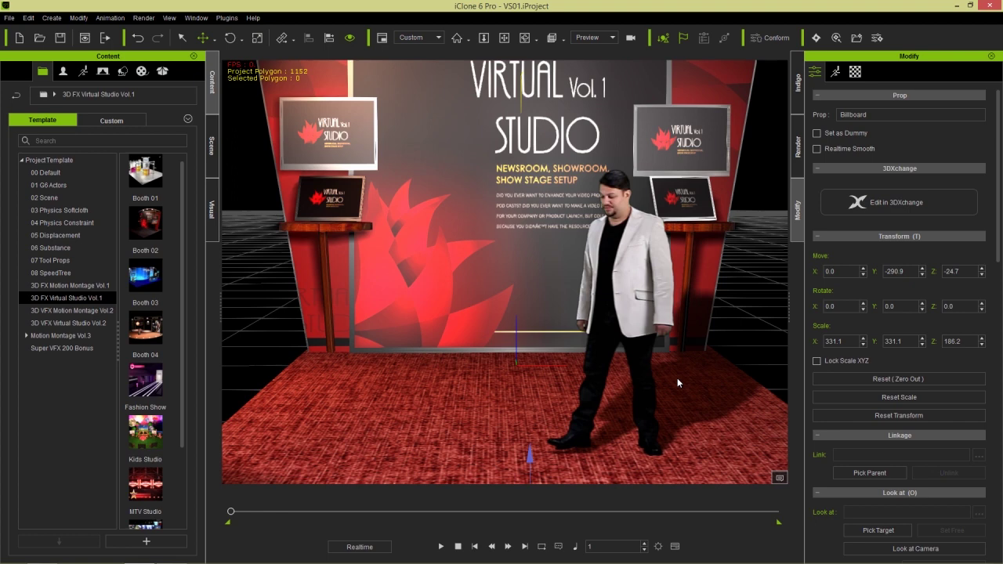
{"action": "left_click", "coordinate": [442, 546]}
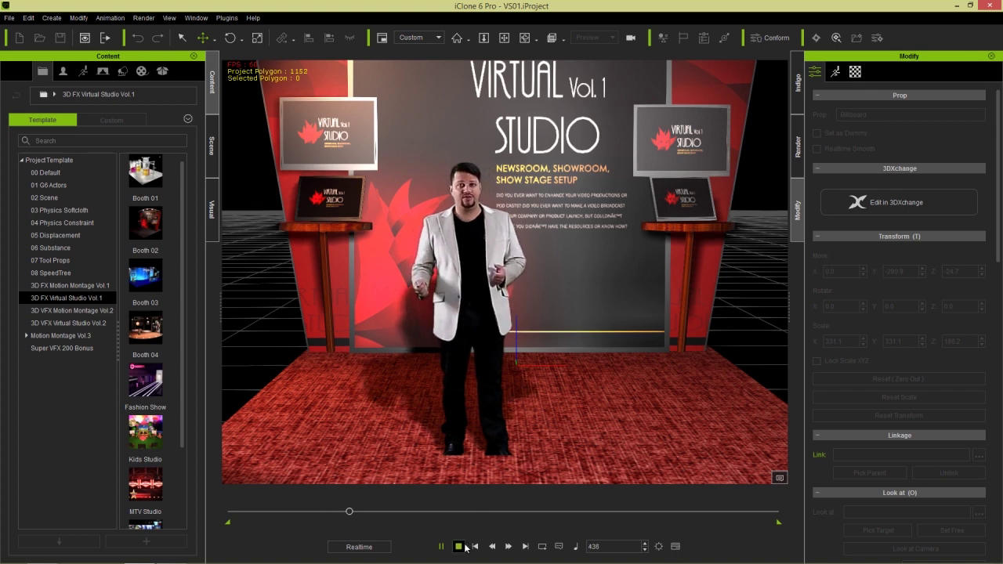
{"action": "left_click", "coordinate": [466, 546]}
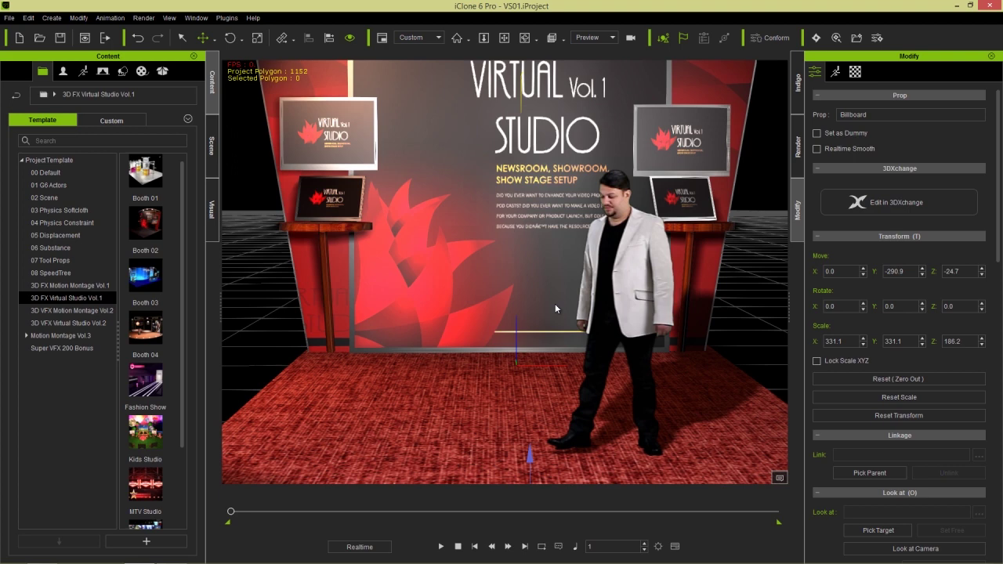
Step: Widen the content library and browse the 3D FX Virtual Studio Vol.1 prop categories from Billboard to TV Set
{"action": "left_click", "coordinate": [122, 72]}
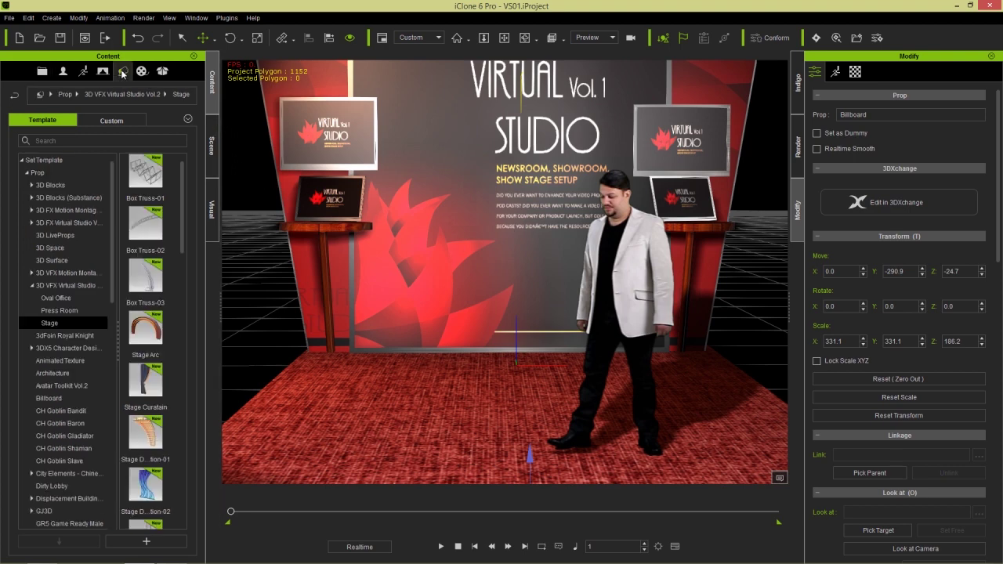
{"action": "left_click", "coordinate": [32, 285]}
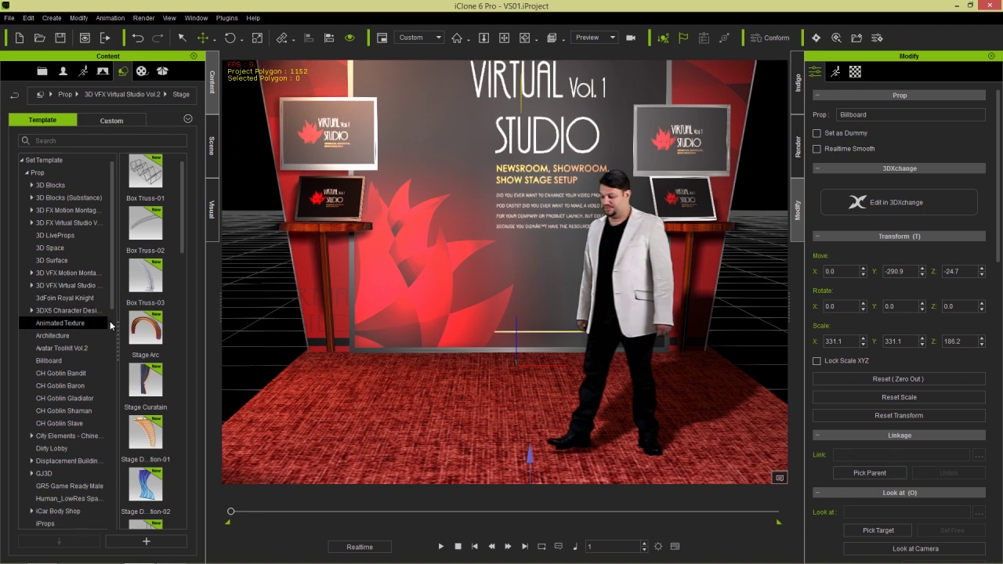
{"action": "left_click_drag", "start_coordinate": [118, 326], "coordinate": [141, 326]}
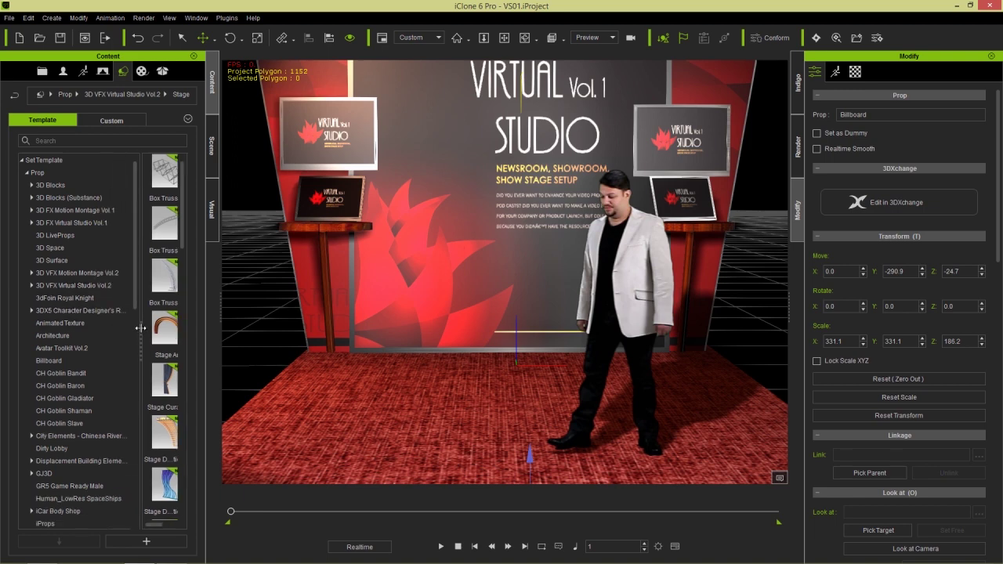
{"action": "left_click", "coordinate": [67, 223]}
{"action": "left_click", "coordinate": [31, 222]}
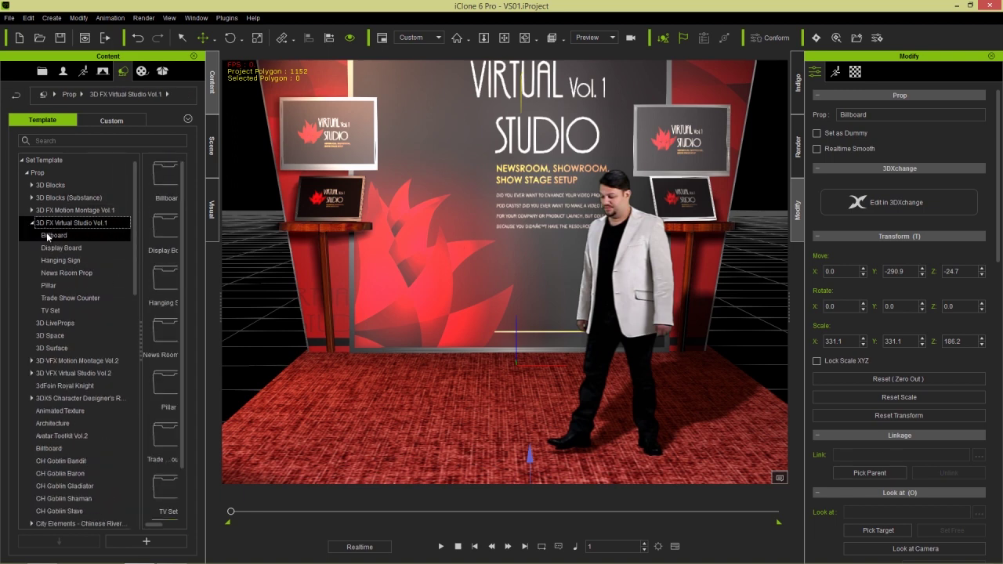
{"action": "left_click", "coordinate": [55, 236]}
{"action": "left_click_drag", "start_coordinate": [221, 302], "coordinate": [257, 298]}
{"action": "left_click_drag", "start_coordinate": [179, 334], "coordinate": [171, 333]}
{"action": "left_click", "coordinate": [67, 248]}
{"action": "left_click", "coordinate": [69, 260]}
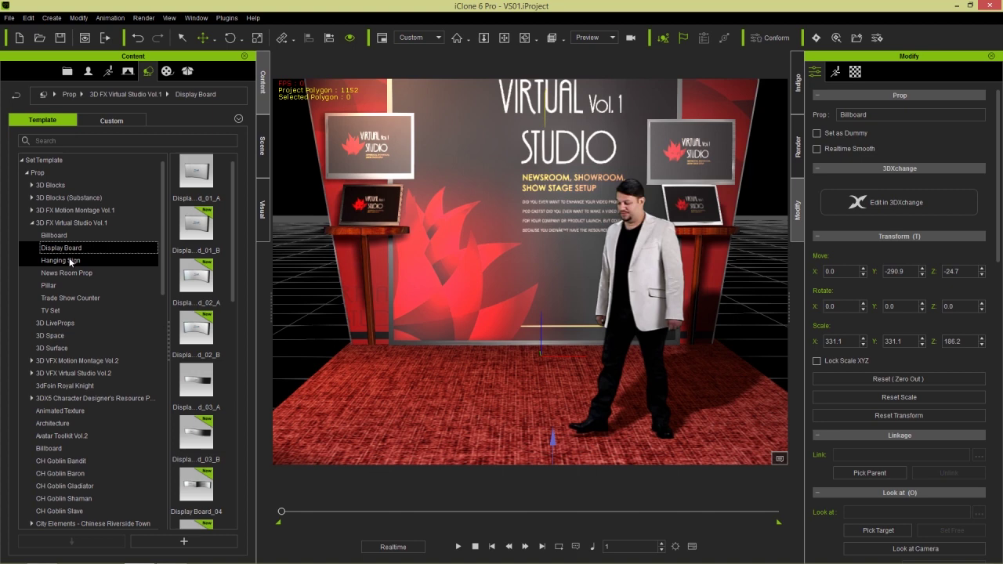
{"action": "left_click", "coordinate": [66, 273]}
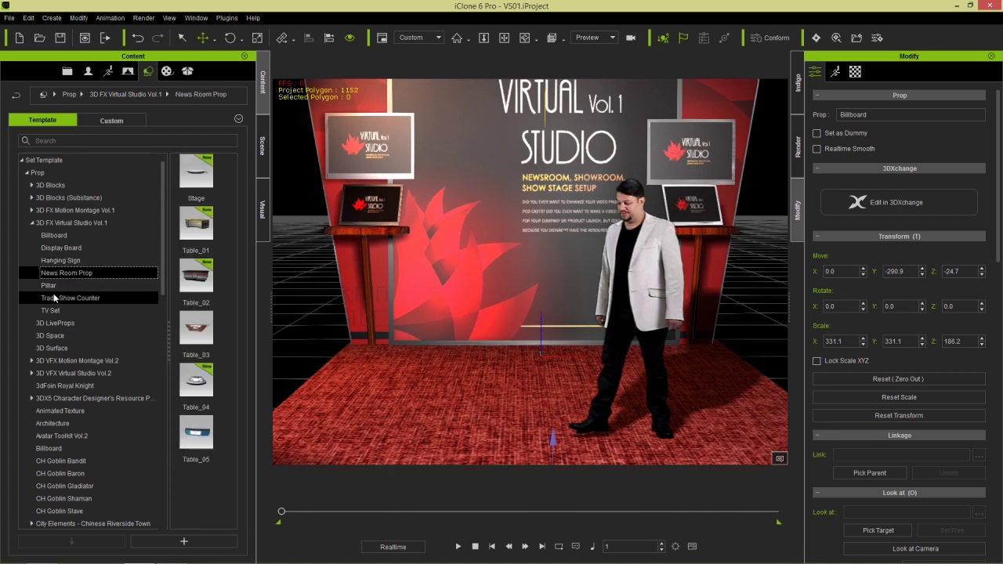
{"action": "left_click", "coordinate": [55, 296]}
{"action": "left_click", "coordinate": [53, 286]}
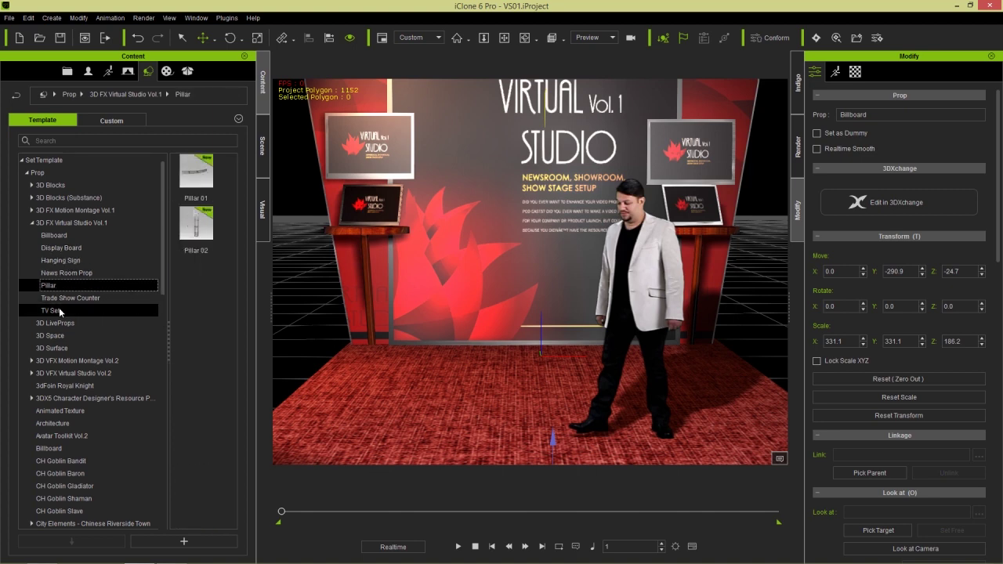
{"action": "left_click", "coordinate": [59, 309]}
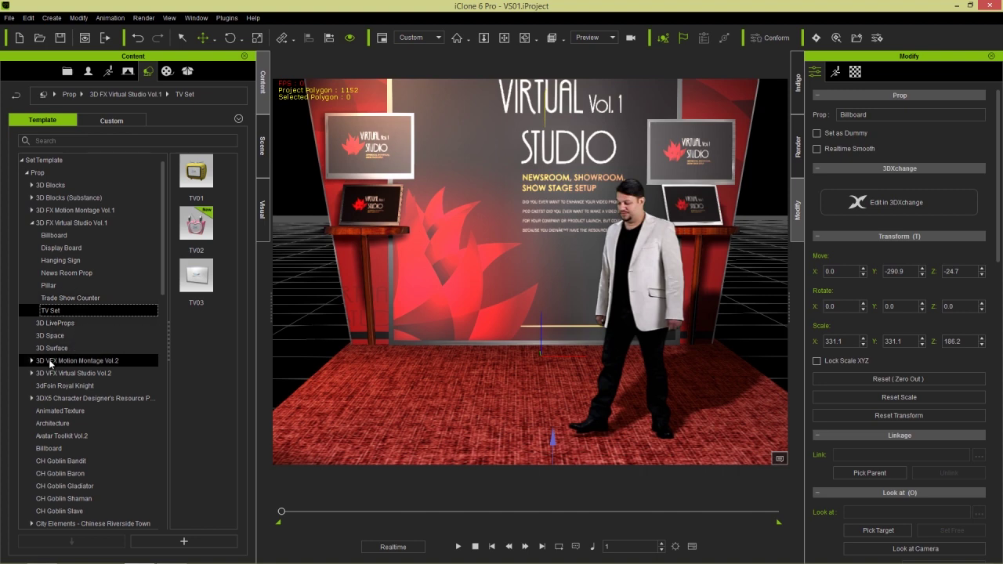
Step: Add the Table-02 prop from the 3D VFX Virtual Studio Vol.2 Stage category to the carpet beside the presenter
{"action": "left_click", "coordinate": [31, 373]}
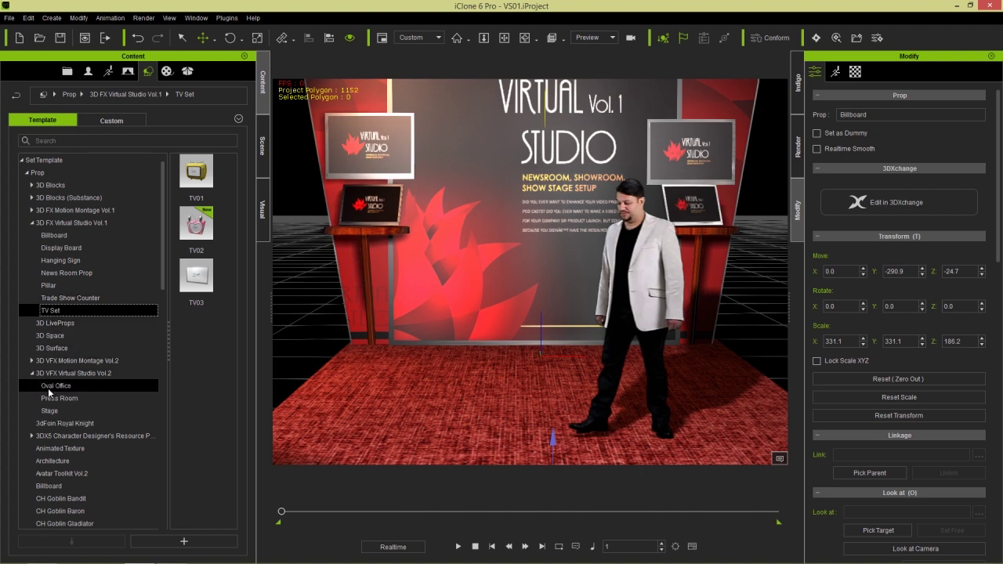
{"action": "left_click", "coordinate": [47, 386]}
{"action": "left_click", "coordinate": [56, 398]}
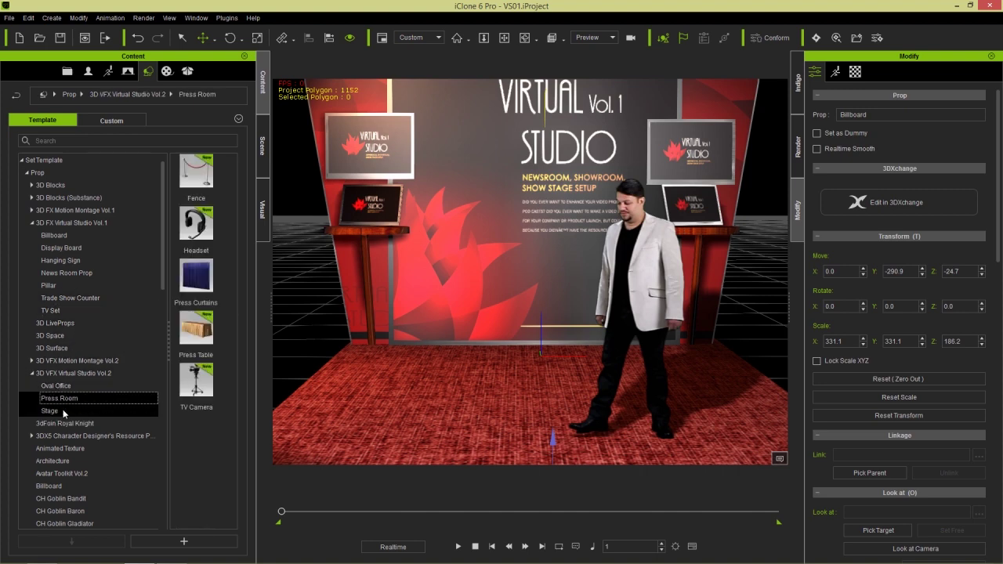
{"action": "left_click", "coordinate": [63, 409]}
{"action": "left_click_drag", "start_coordinate": [239, 228], "coordinate": [224, 491]}
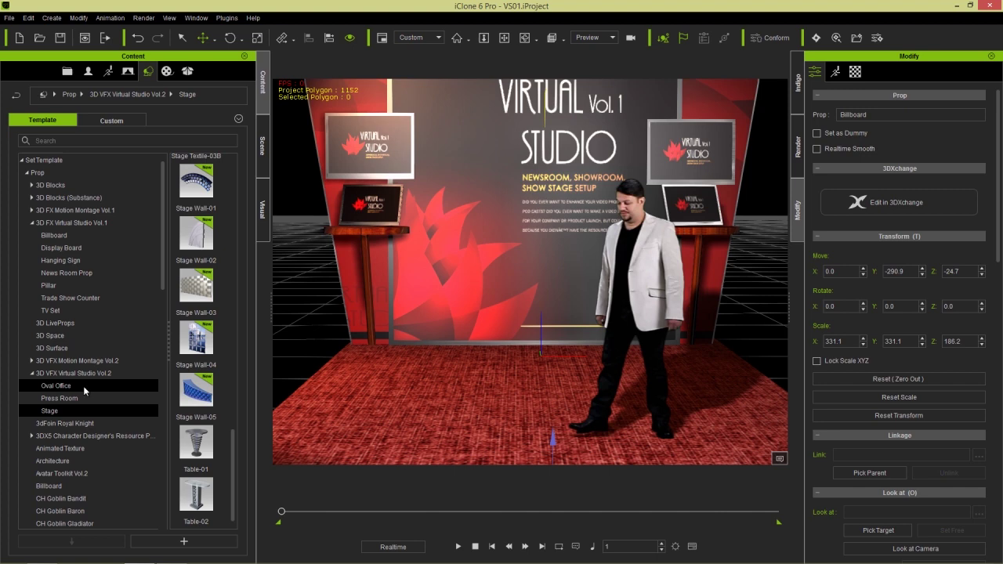
{"action": "left_click_drag", "start_coordinate": [194, 505], "coordinate": [525, 446]}
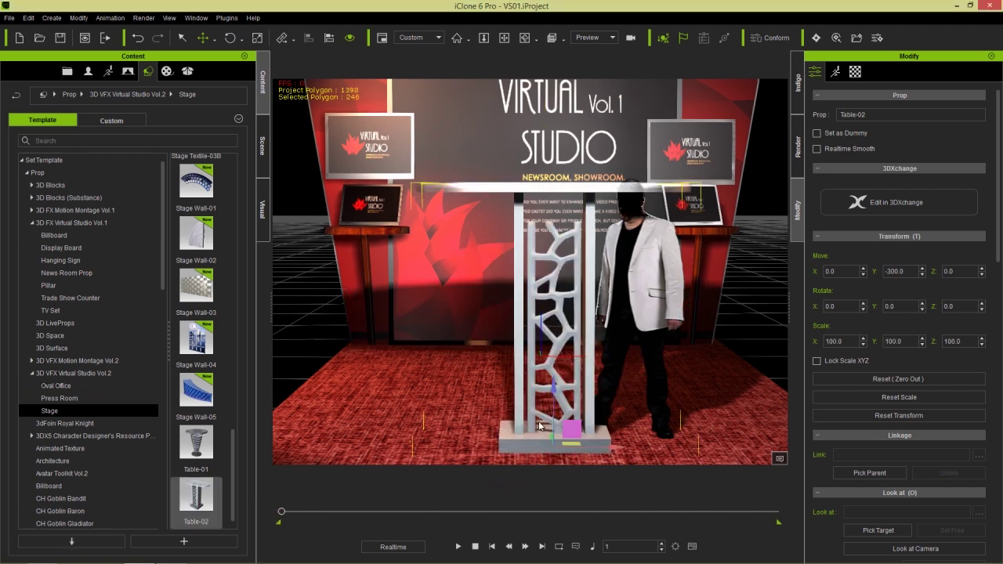
Step: Scale the Table-02 prop uniformly to 57.6, move it to about X -8.8, Y -333.4, and play the clip to check the presenter's alignment
{"action": "left_click_drag", "start_coordinate": [554, 448], "coordinate": [513, 510]}
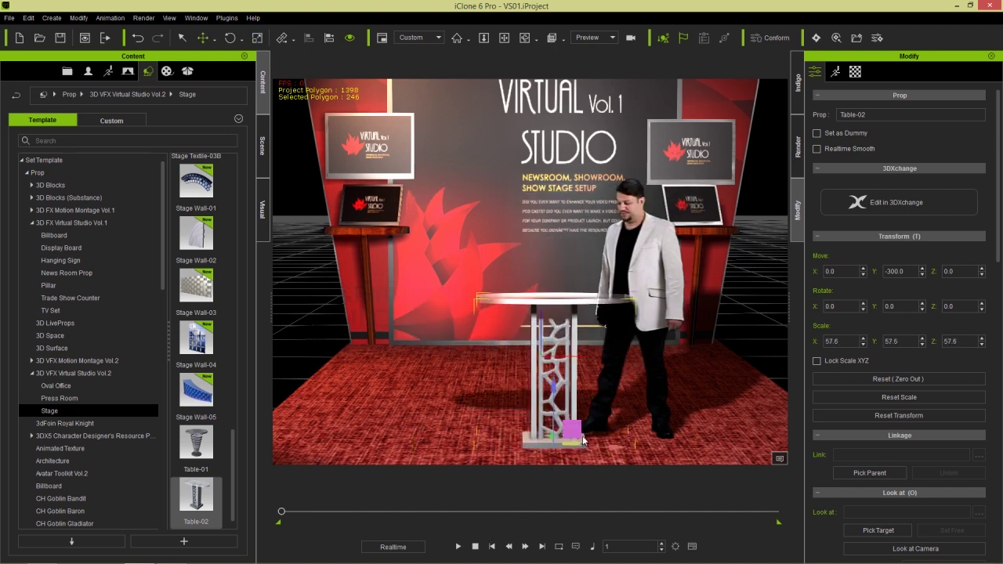
{"action": "left_click_drag", "start_coordinate": [574, 443], "coordinate": [555, 460]}
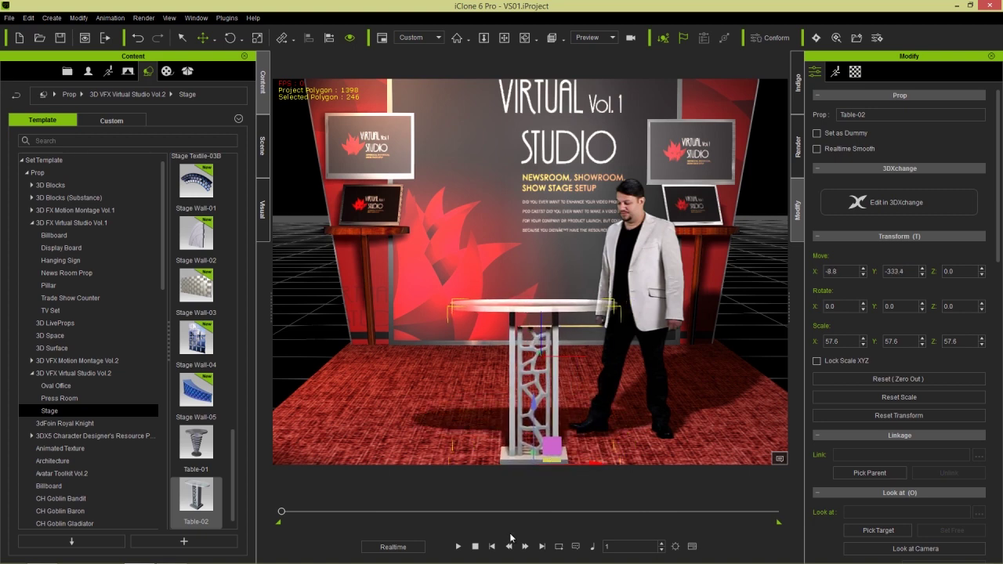
{"action": "left_click", "coordinate": [459, 546]}
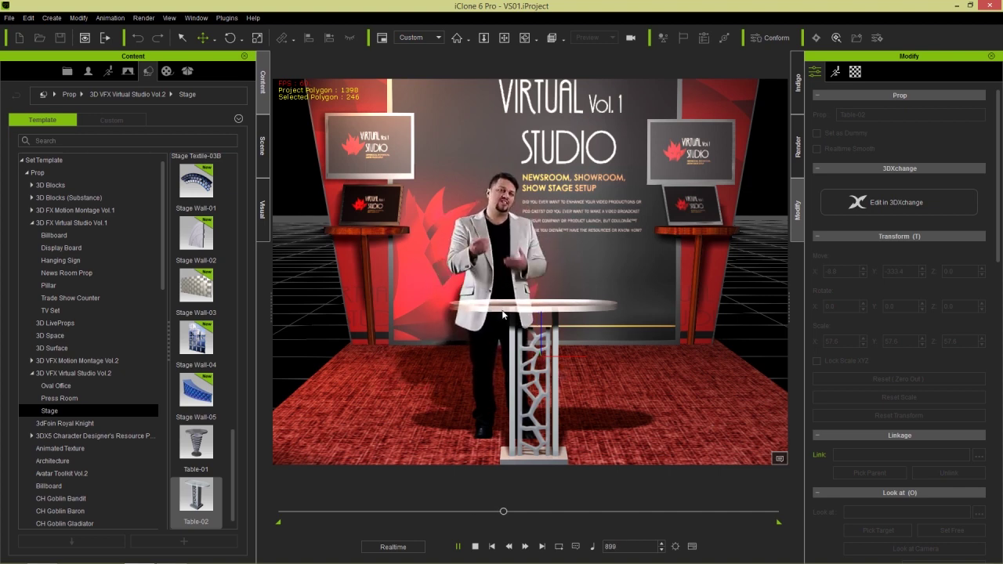
{"action": "left_click", "coordinate": [461, 542]}
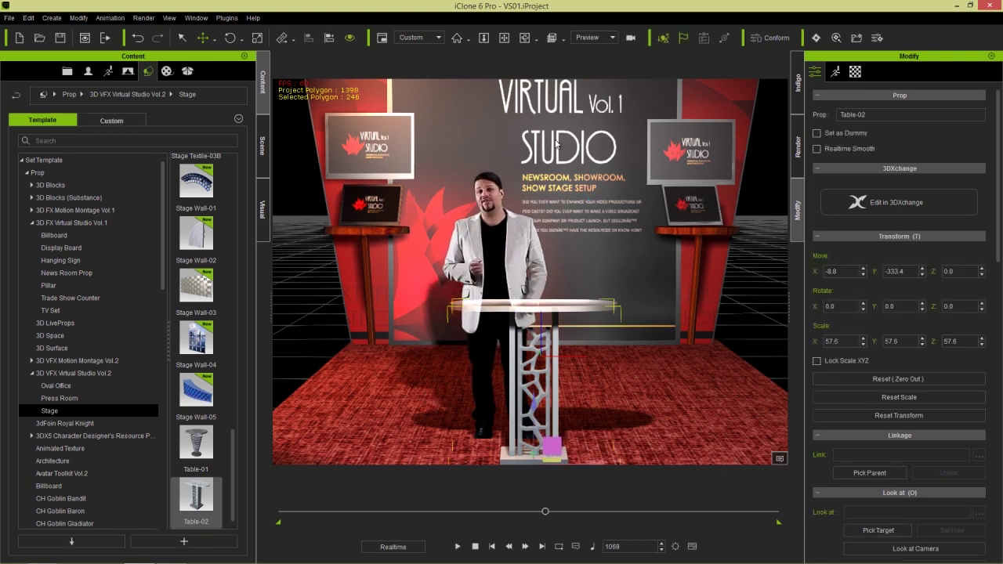
Step: Switch to File Explorer, open the Shutterstock folder under Video, and place its window clear of the timeline
{"action": "key", "text": "alt+Tab"}
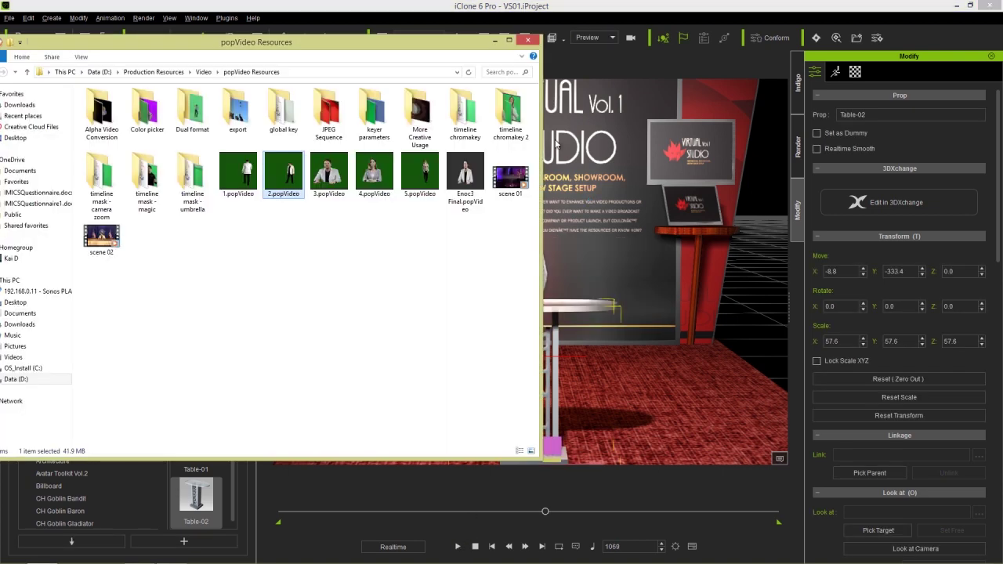
{"action": "left_click", "coordinate": [207, 73]}
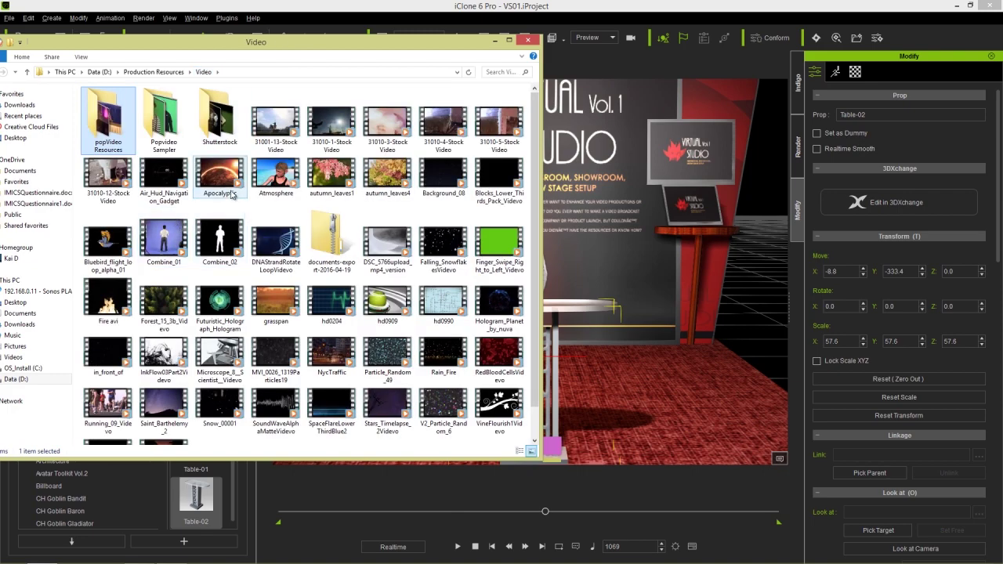
{"action": "double_click", "coordinate": [217, 124]}
{"action": "left_click_drag", "start_coordinate": [260, 49], "coordinate": [417, 232]}
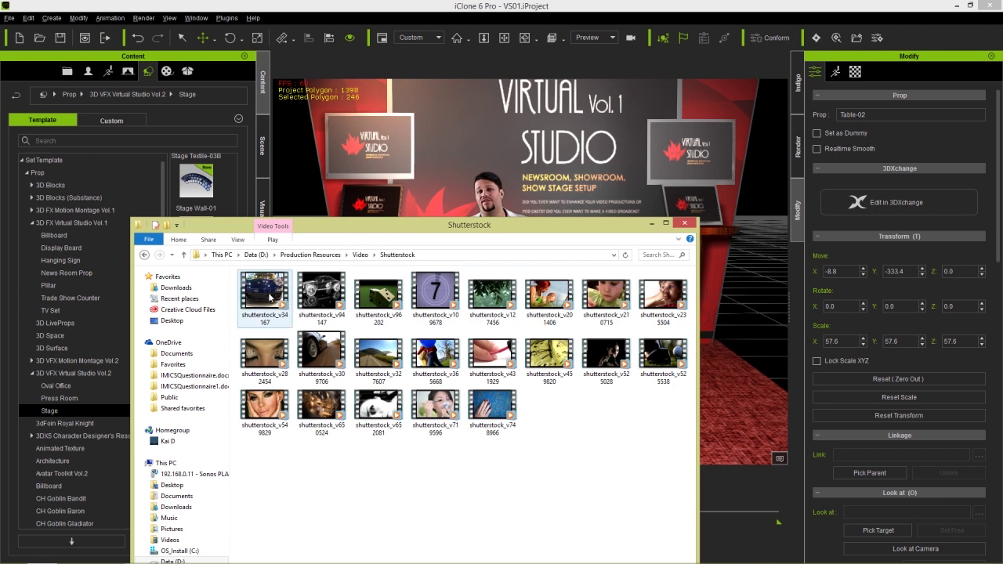
{"action": "left_click_drag", "start_coordinate": [389, 225], "coordinate": [530, 49]}
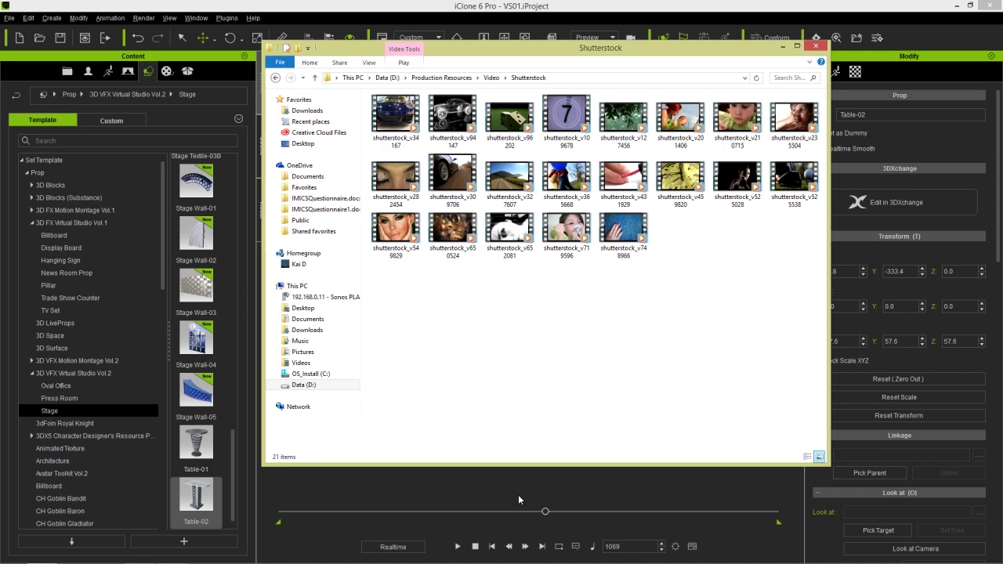
Step: Replay the presenter's walk-in from near the start and scrub ahead to examine how he leans on the table
{"action": "left_click", "coordinate": [546, 516]}
{"action": "left_click_drag", "start_coordinate": [305, 511], "coordinate": [287, 510]}
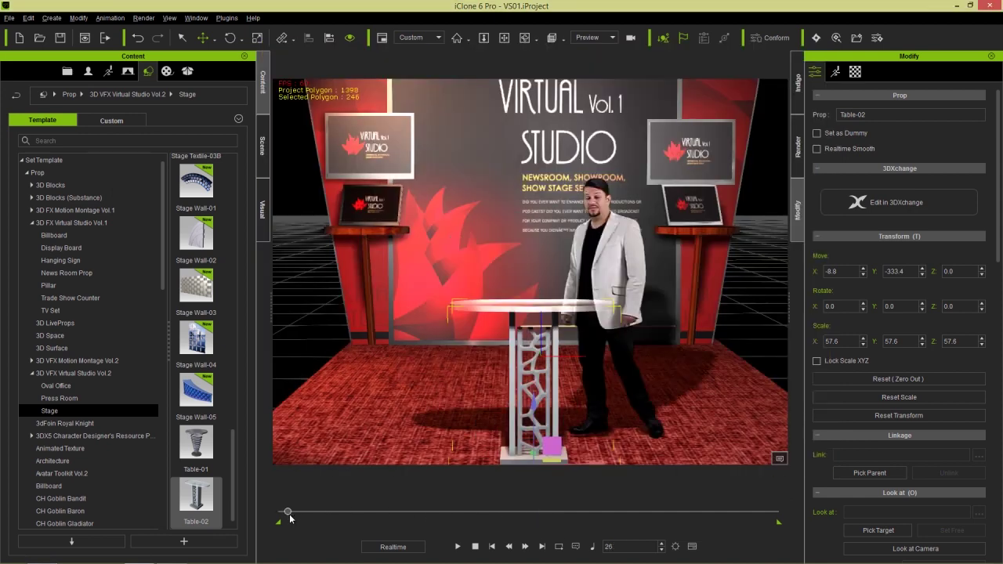
{"action": "left_click", "coordinate": [459, 546]}
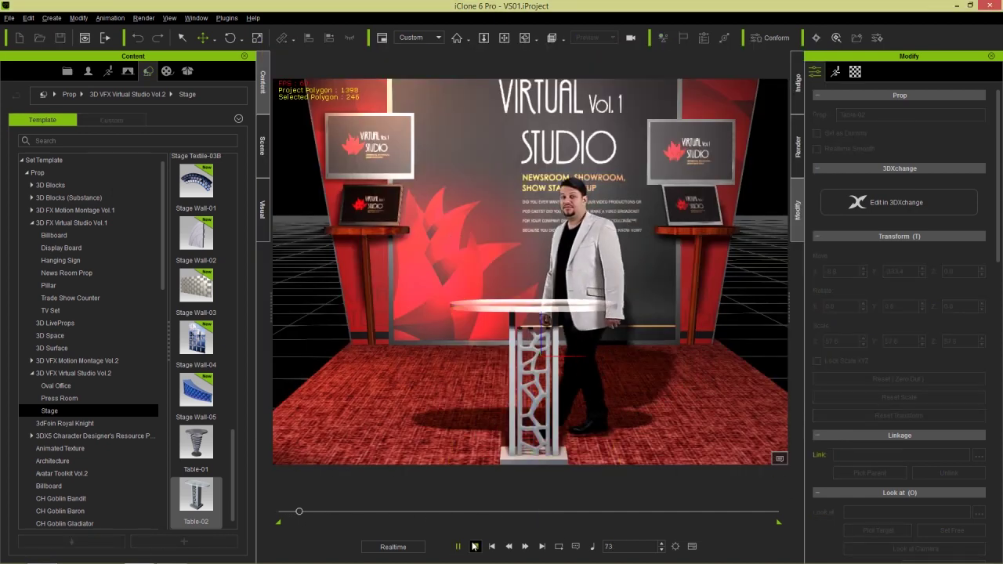
{"action": "left_click_drag", "start_coordinate": [324, 513], "coordinate": [457, 516]}
{"action": "left_click_drag", "start_coordinate": [536, 514], "coordinate": [554, 510]}
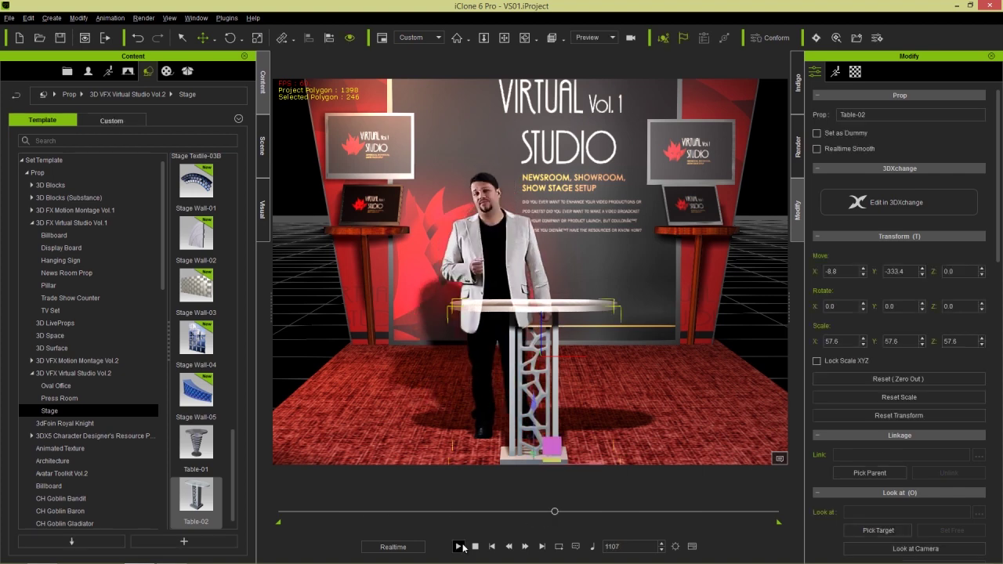
{"action": "left_click", "coordinate": [459, 546]}
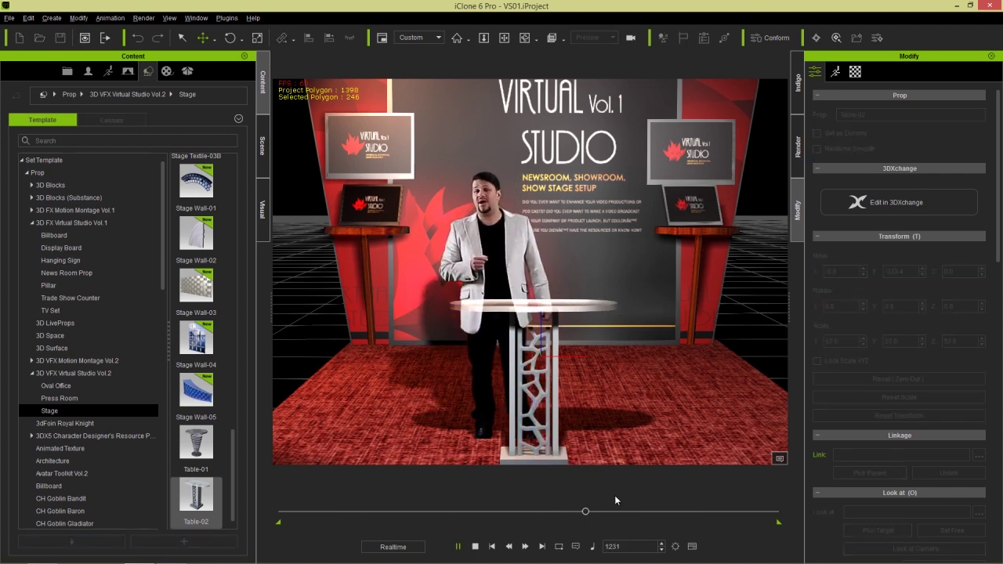
{"action": "left_click", "coordinate": [475, 546]}
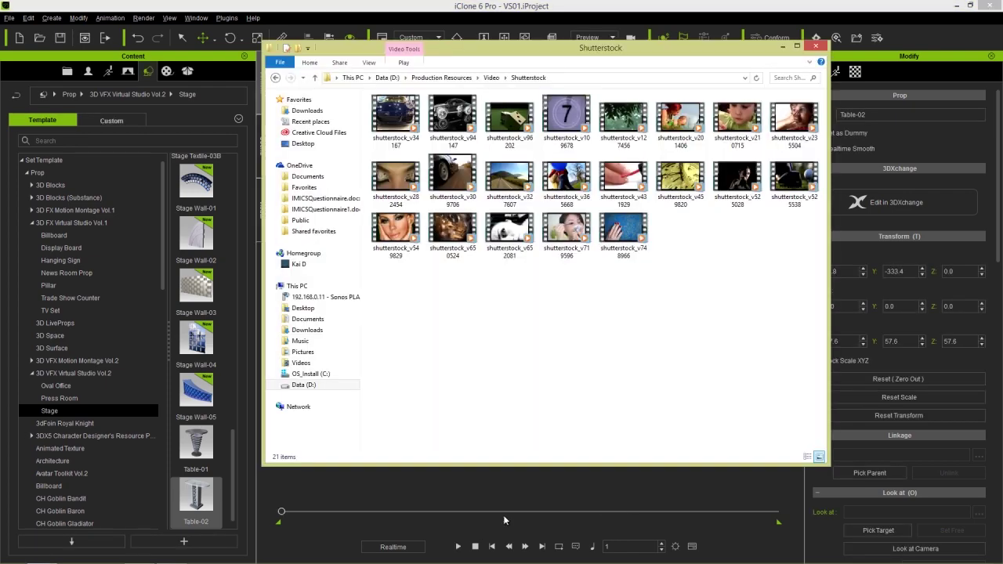
Step: Hide the presenter billboard in the scene and bring the Shutterstock folder below the booth TVs
{"action": "left_click_drag", "start_coordinate": [449, 50], "coordinate": [391, 308]}
{"action": "left_click_drag", "start_coordinate": [337, 376], "coordinate": [453, 9]}
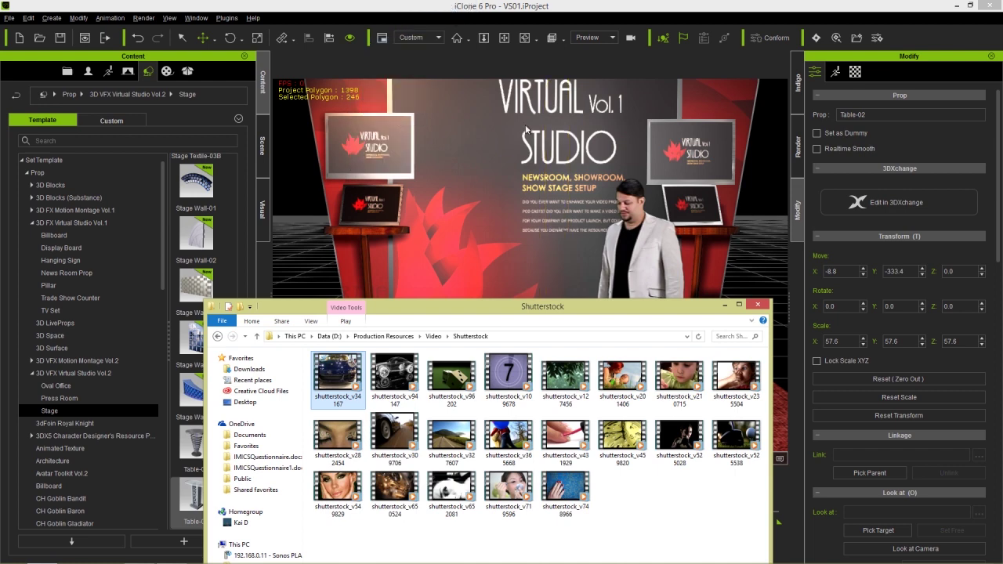
{"action": "left_click", "coordinate": [264, 146]}
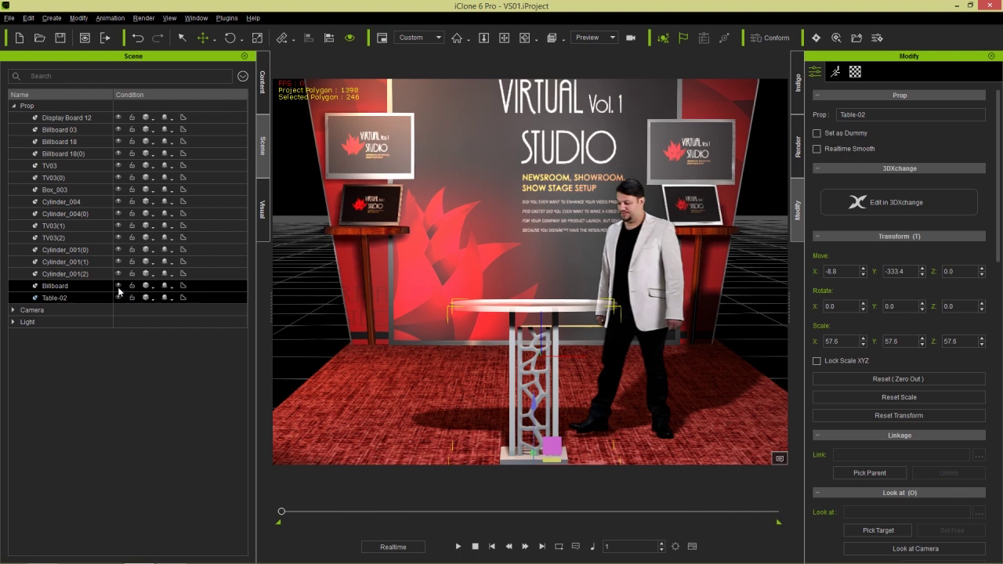
{"action": "left_click", "coordinate": [81, 288]}
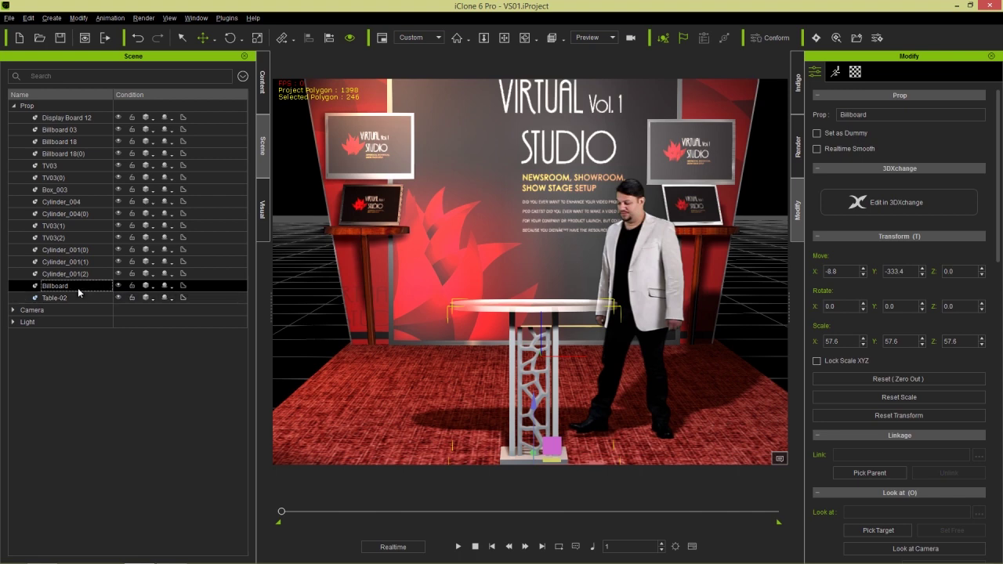
{"action": "left_click", "coordinate": [118, 286]}
{"action": "key", "text": "alt+Tab"}
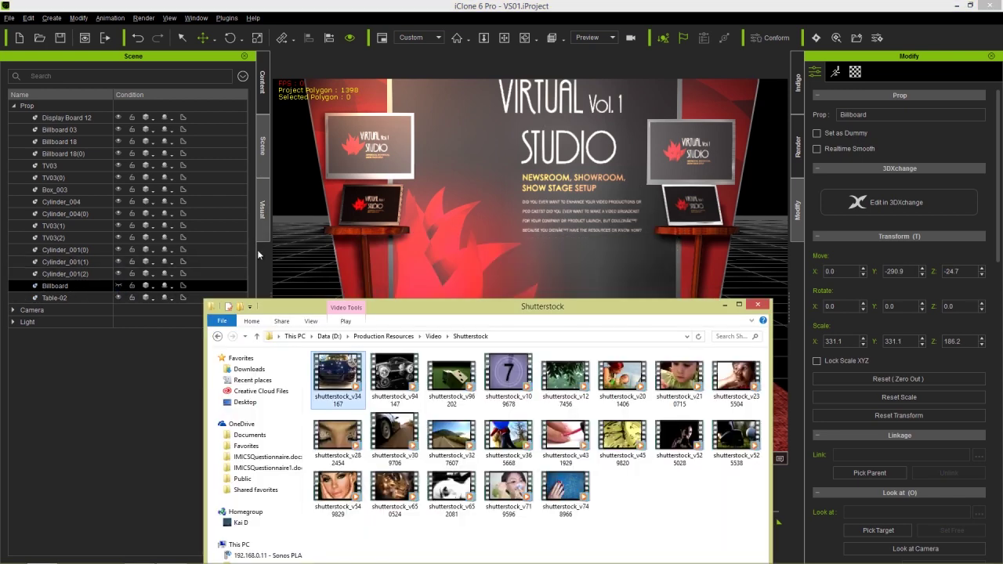
Step: Apply shutterstock_v34167, v94147, v309706 and v327607 to the booth's upper-left, lower-left, upper-right and lower-right TV screens
{"action": "left_click_drag", "start_coordinate": [336, 378], "coordinate": [364, 147]}
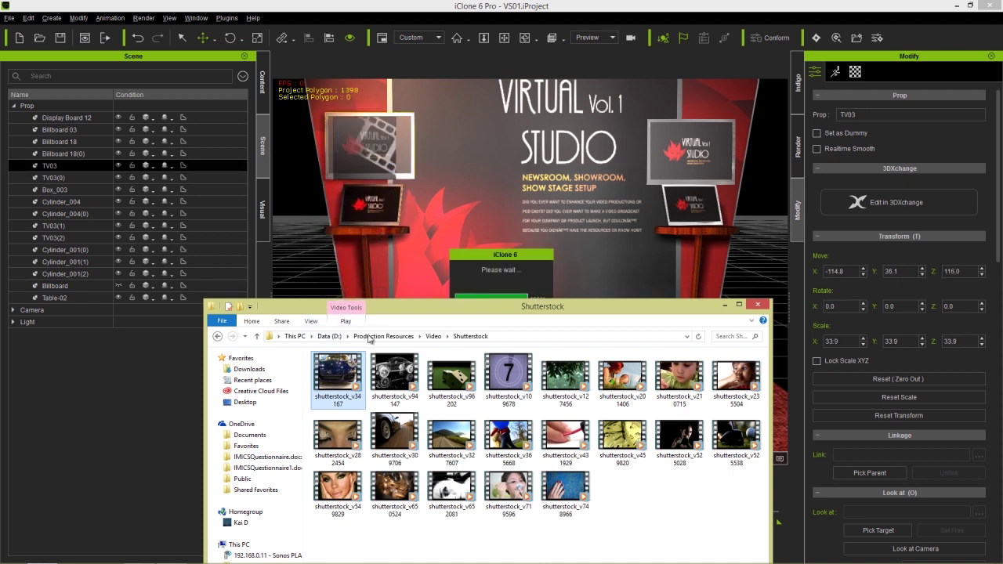
{"action": "left_click_drag", "start_coordinate": [381, 376], "coordinate": [372, 207]}
{"action": "left_click_drag", "start_coordinate": [394, 433], "coordinate": [691, 153]}
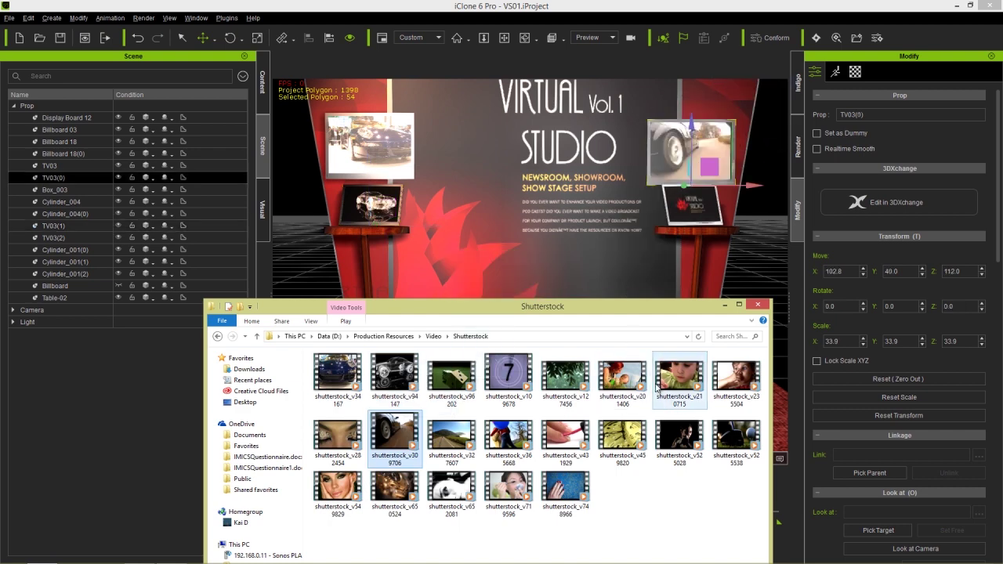
{"action": "left_click_drag", "start_coordinate": [462, 437], "coordinate": [694, 205]}
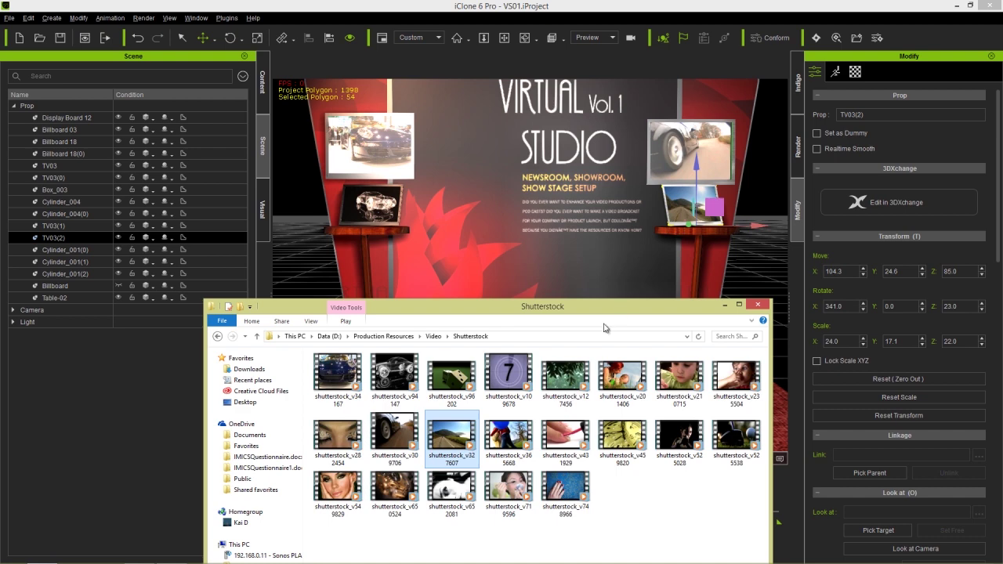
Step: Return to iClone, show the presenter billboard again, and play the finished booth scene
{"action": "left_click", "coordinate": [575, 6]}
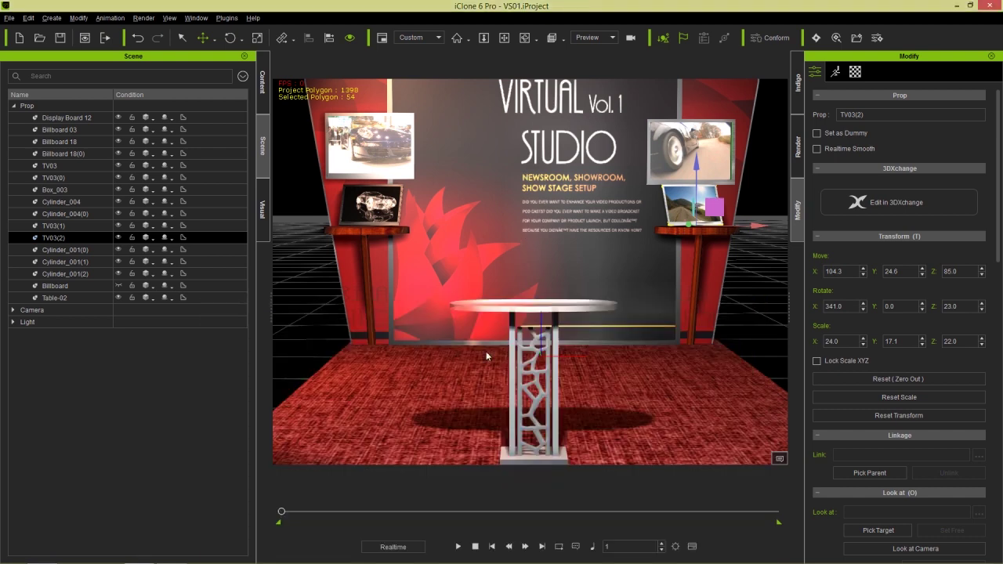
{"action": "left_click", "coordinate": [55, 285]}
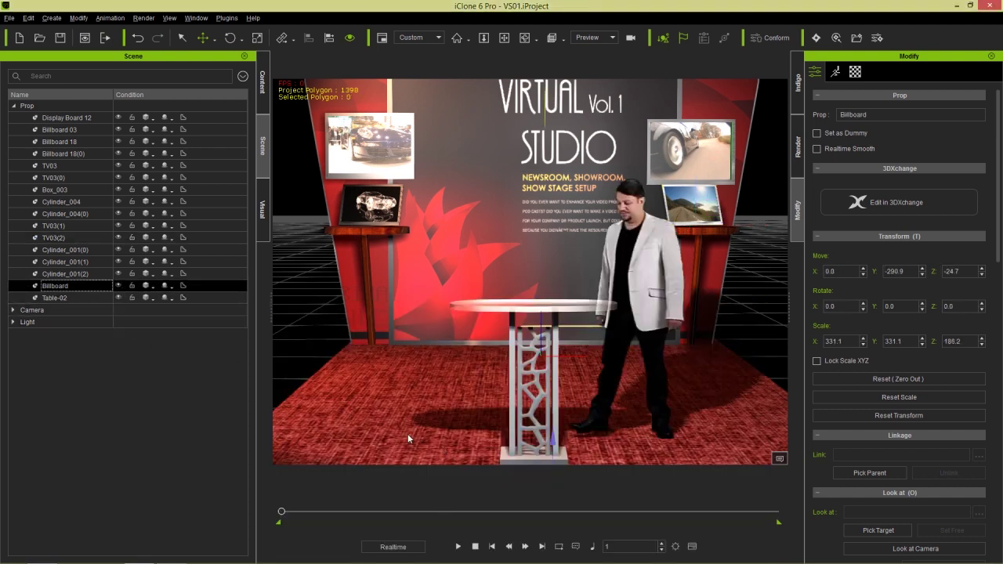
{"action": "left_click", "coordinate": [460, 546]}
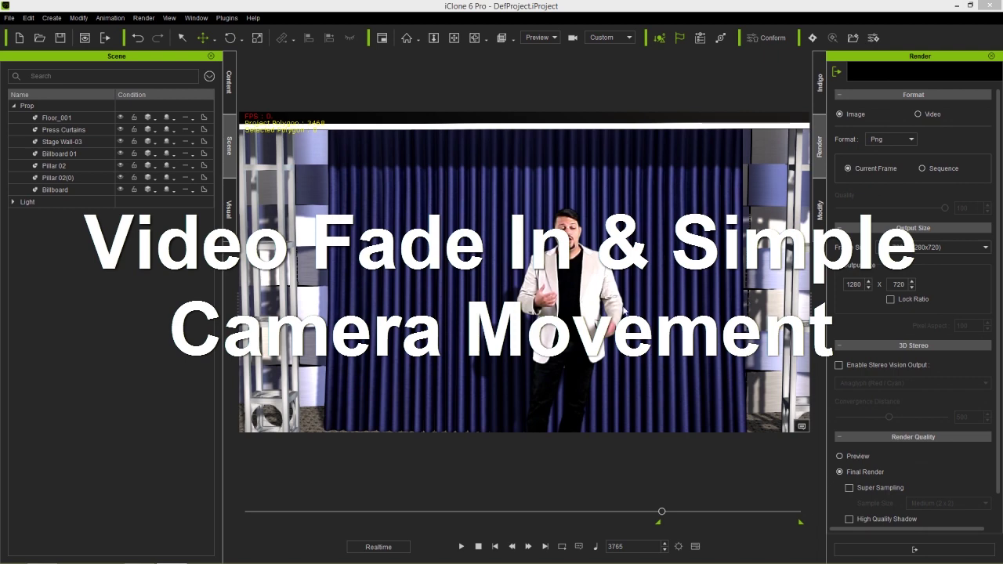
Step: Play the presenter's clip in the blue-curtain stage project to review his gestures
{"action": "left_click", "coordinate": [462, 546]}
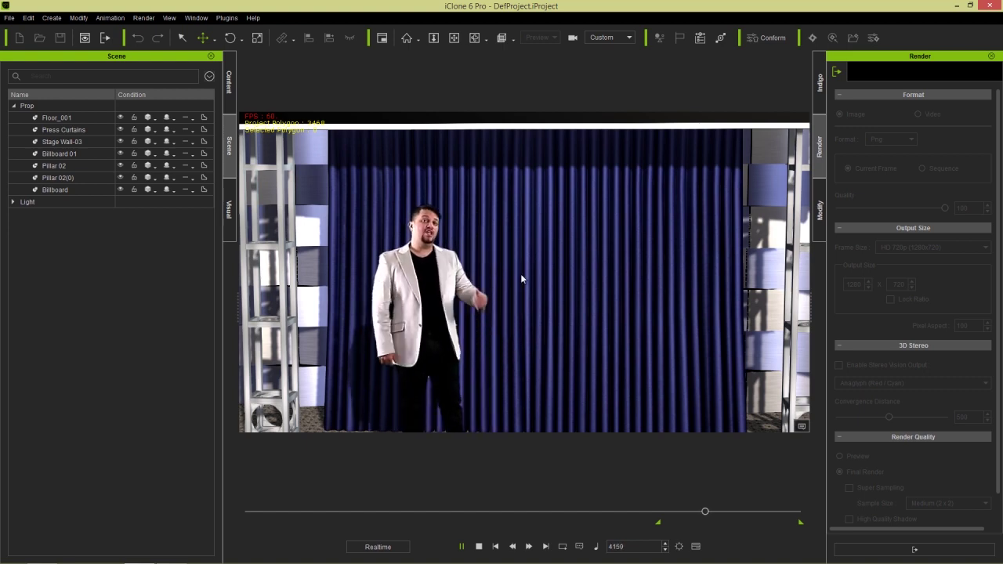
{"action": "left_click", "coordinate": [477, 546]}
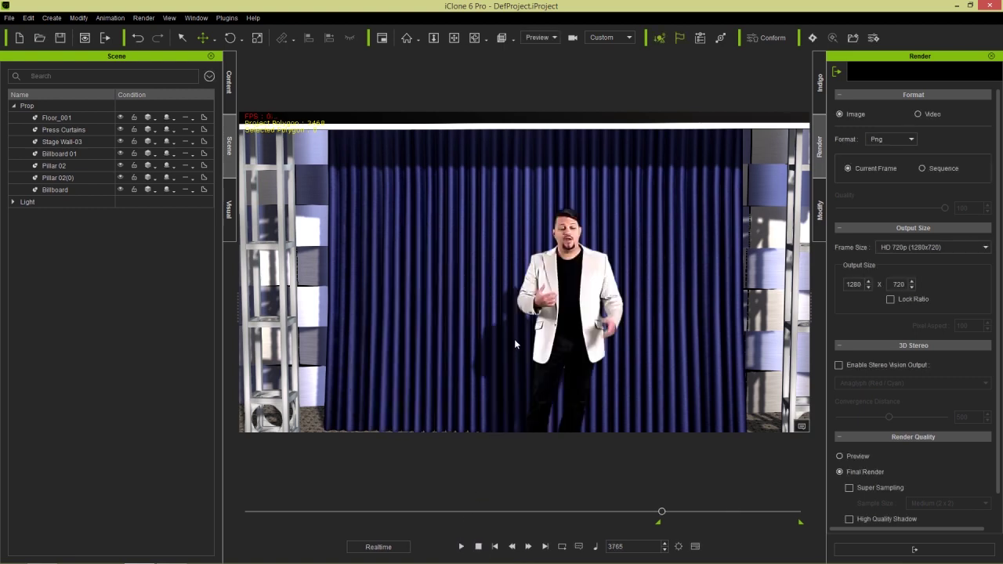
{"action": "key", "text": "alt+Tab"}
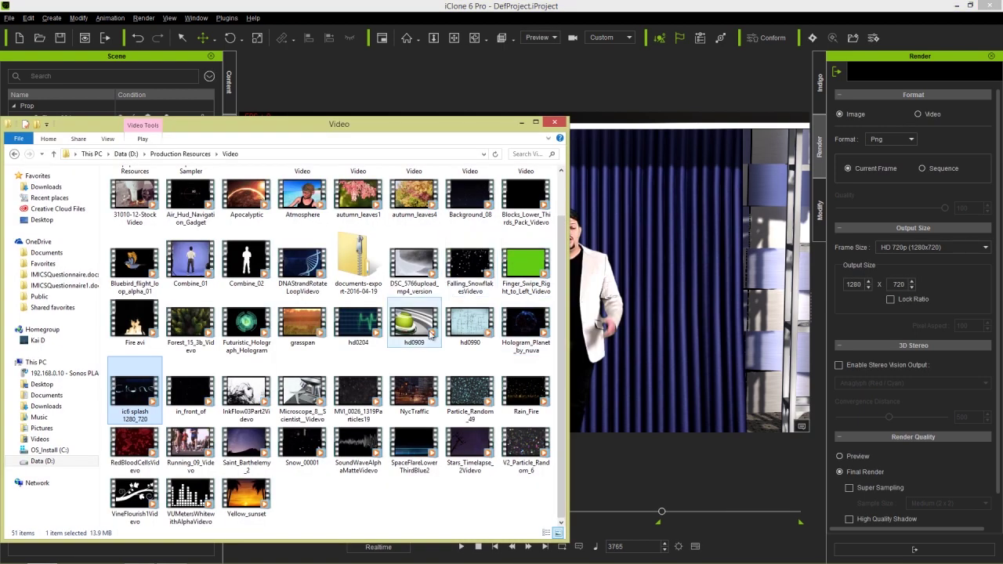
{"action": "left_click_drag", "start_coordinate": [137, 394], "coordinate": [668, 416]}
{"action": "left_click", "coordinate": [708, 453]}
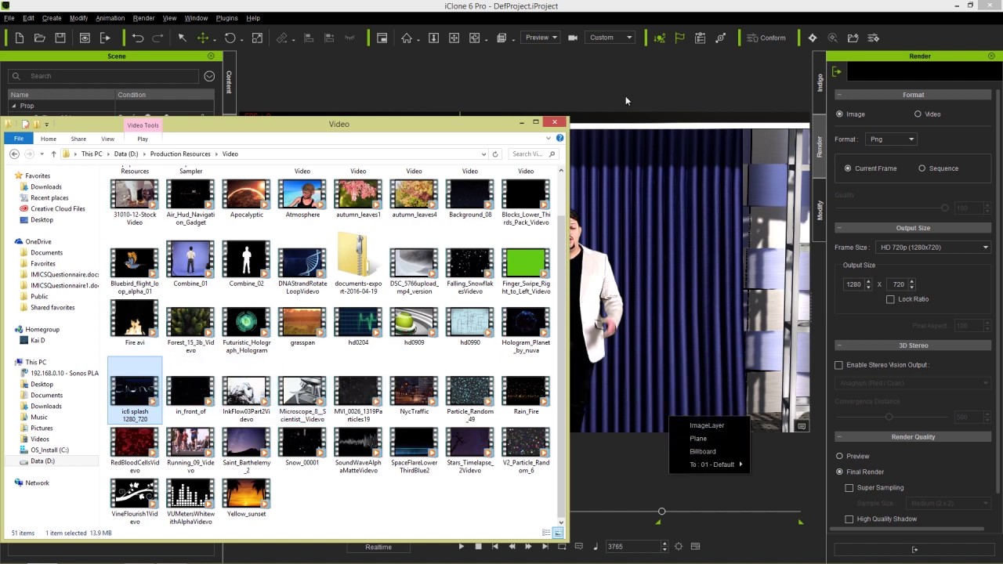
Step: Add the "ic6 splash 1280_720" video from the Video folder to the curtain stage as a billboard at the presenter's head height
{"action": "scroll", "coordinate": [649, 264], "scroll_direction": "down", "scroll_amount": 5}
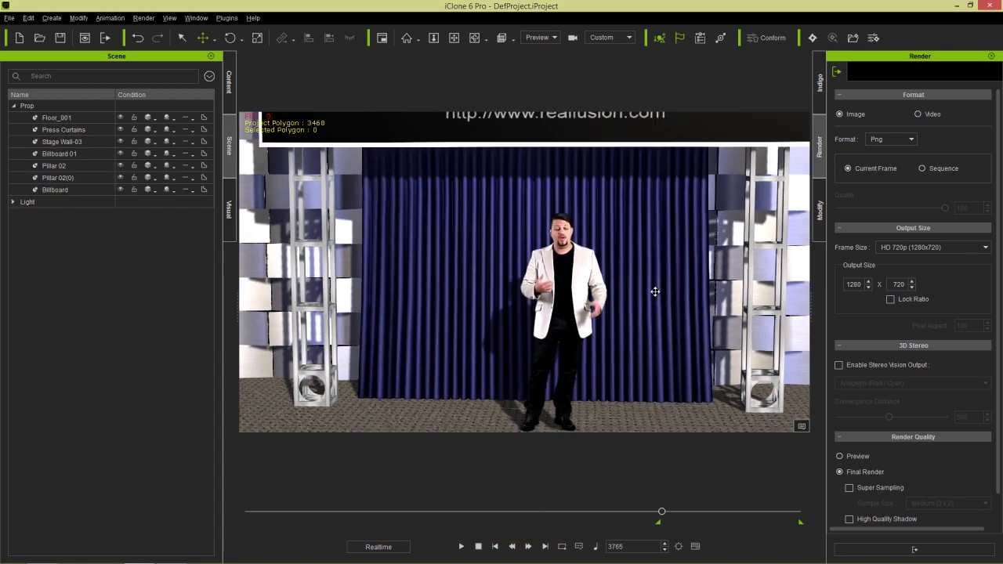
{"action": "key", "text": "alt+Tab"}
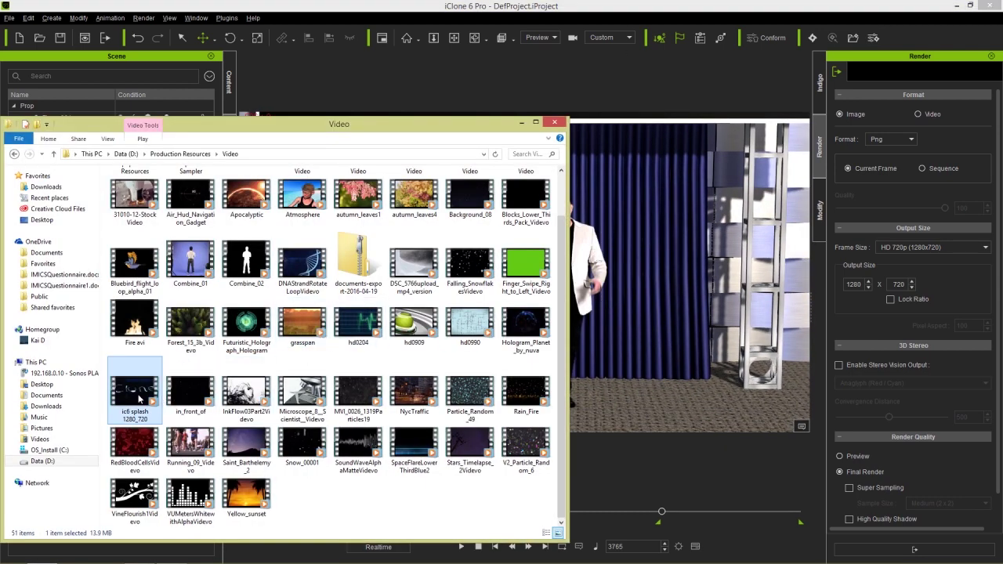
{"action": "left_click_drag", "start_coordinate": [139, 399], "coordinate": [562, 224]}
{"action": "left_click", "coordinate": [702, 433]}
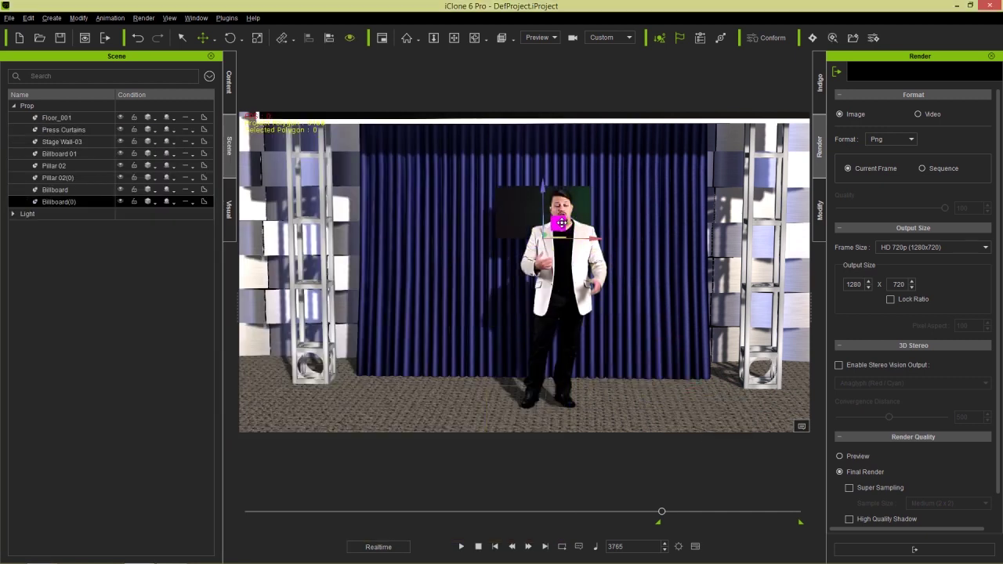
Step: Play forward to about frame 3954, then enlarge the splash video billboard and lower it slightly behind the presenter's head and shoulders
{"action": "left_click", "coordinate": [462, 546]}
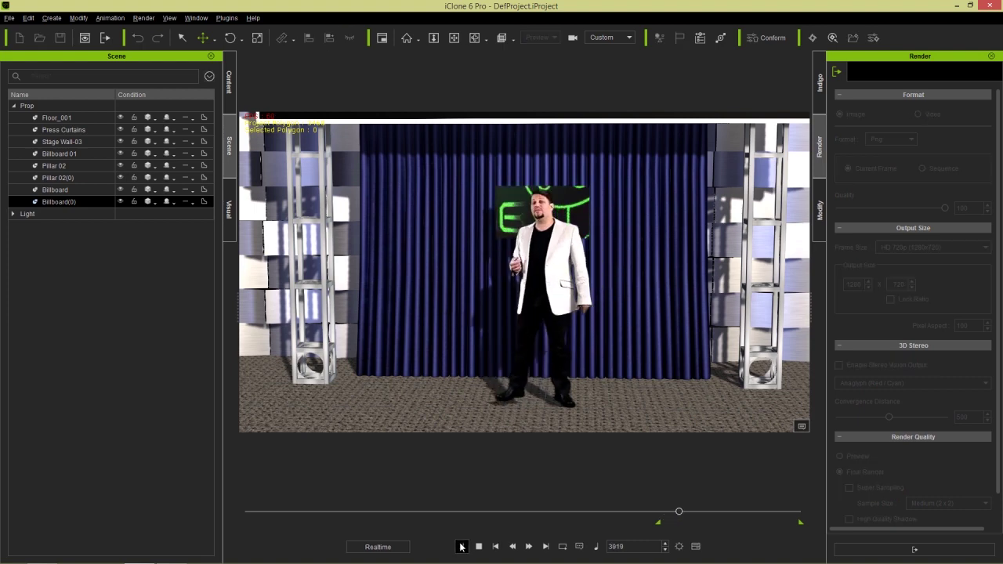
{"action": "left_click", "coordinate": [461, 546]}
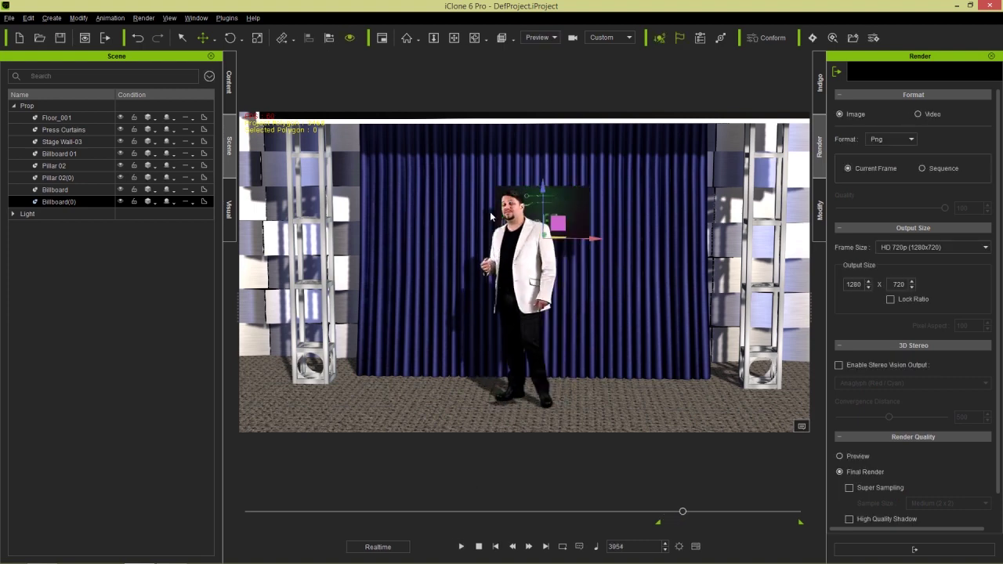
{"action": "scroll", "coordinate": [555, 302], "scroll_direction": "up", "scroll_amount": 5}
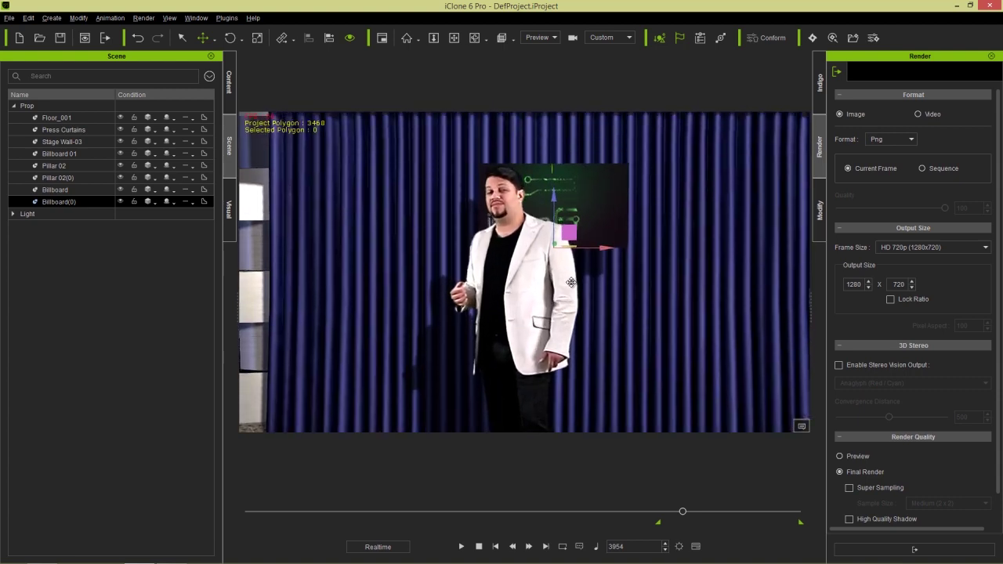
{"action": "key", "text": "r"}
{"action": "left_click_drag", "start_coordinate": [555, 246], "coordinate": [598, 196]}
{"action": "key", "text": "w"}
{"action": "left_click_drag", "start_coordinate": [569, 233], "coordinate": [586, 261]}
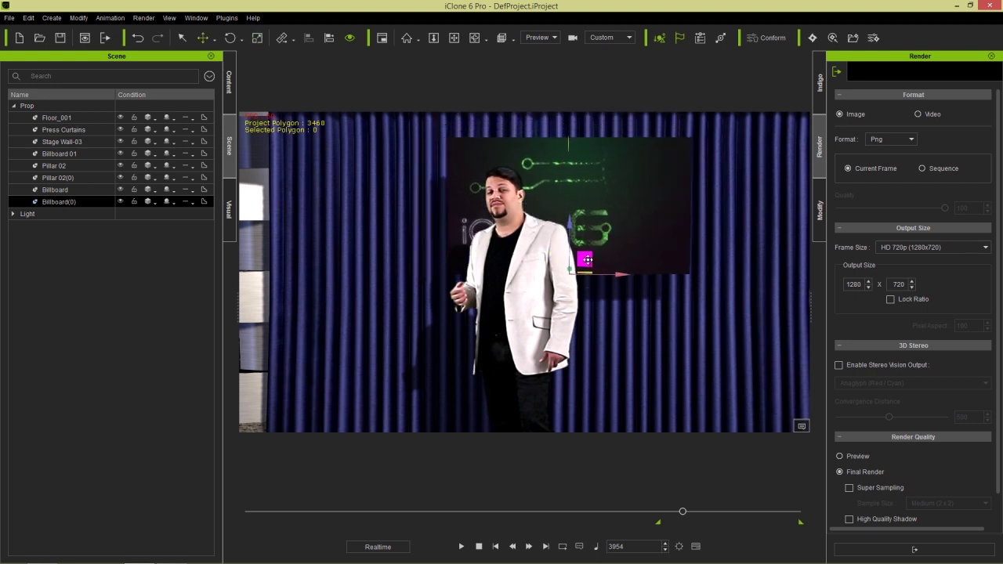
Step: Remove the splash video billboard's object animation, view its material settings, and set its shadow mode to No Shadows
{"action": "right_click", "coordinate": [639, 188]}
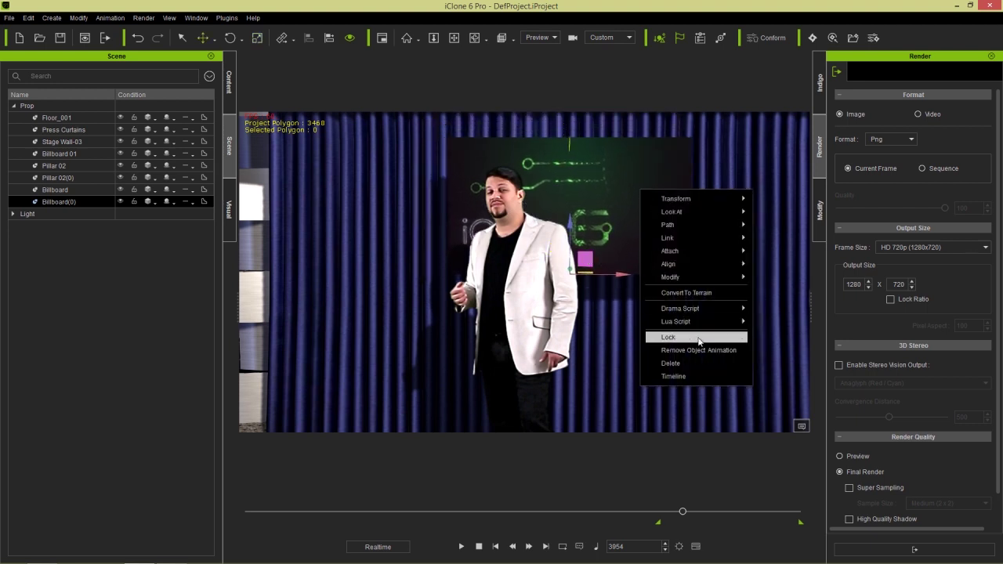
{"action": "left_click", "coordinate": [697, 349]}
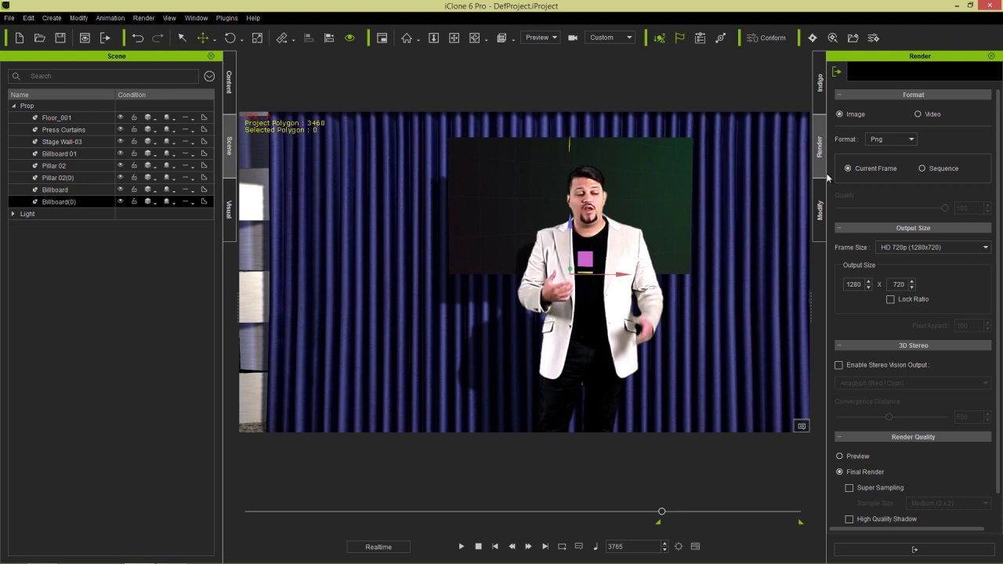
{"action": "left_click", "coordinate": [821, 211]}
{"action": "left_click", "coordinate": [878, 71]}
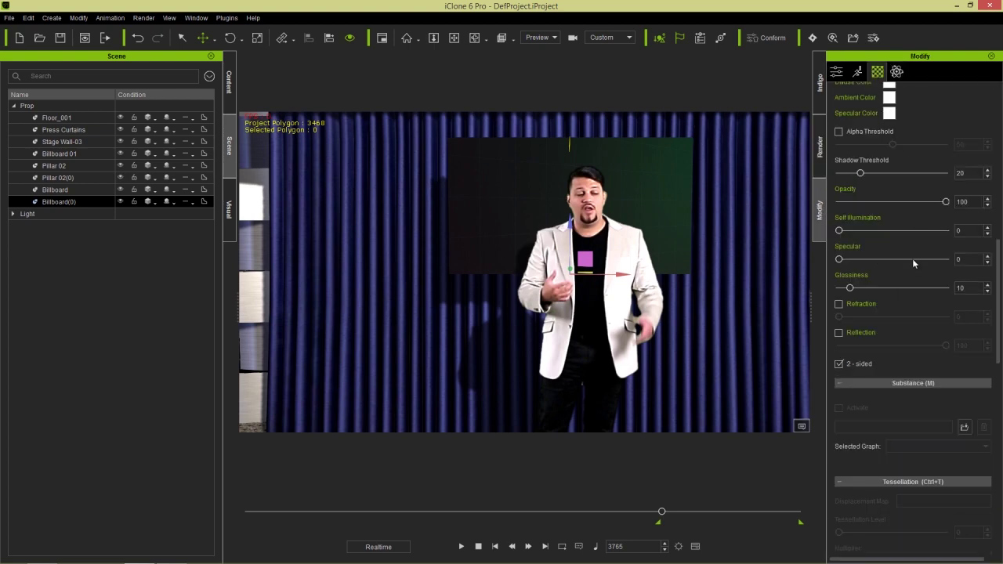
{"action": "left_click_drag", "start_coordinate": [941, 203], "coordinate": [962, 210]}
{"action": "left_click", "coordinate": [174, 204]}
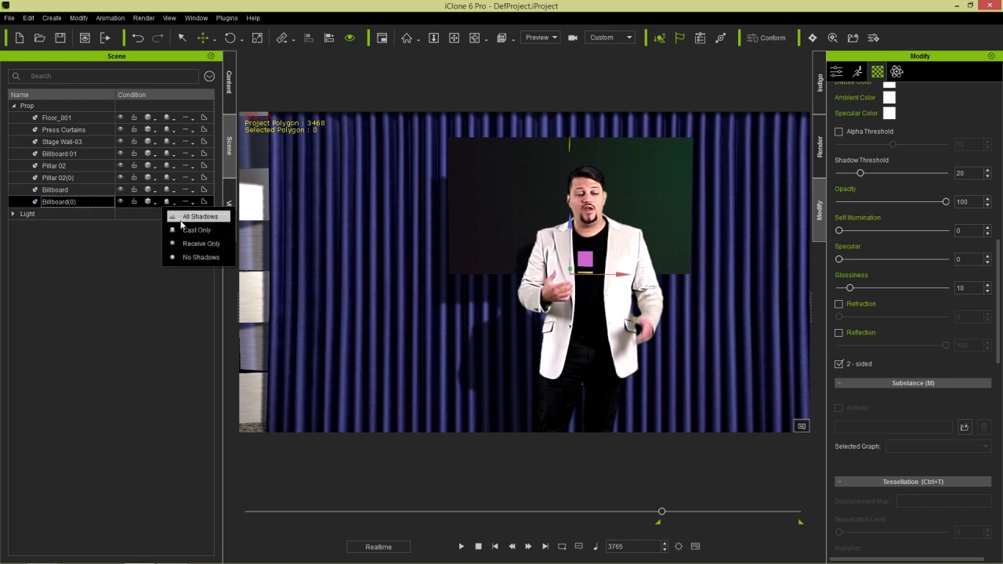
{"action": "left_click", "coordinate": [195, 256]}
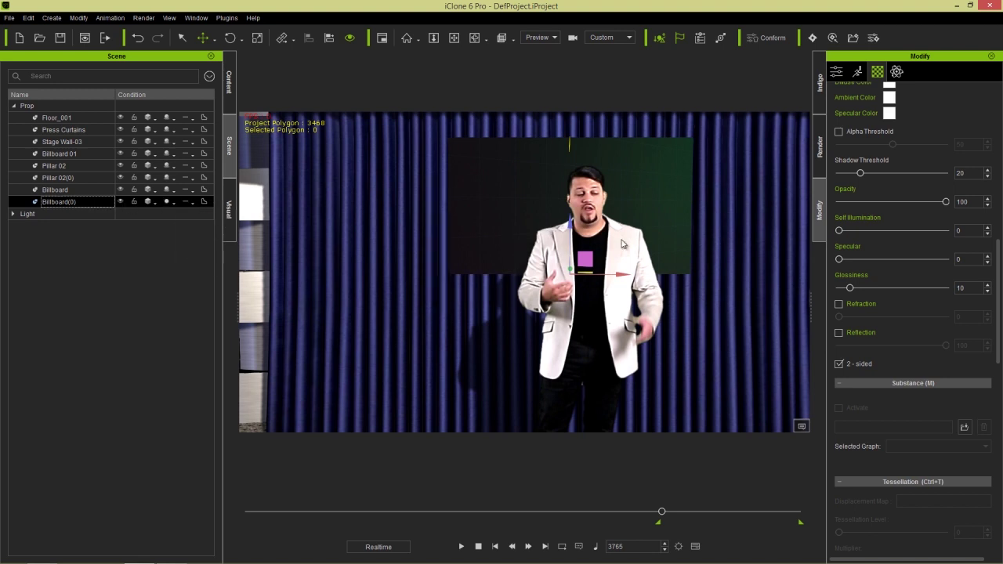
Step: Key the splash billboard's opacity at 0 on frame 3765 and at 1 on frame 3955
{"action": "left_click", "coordinate": [462, 546]}
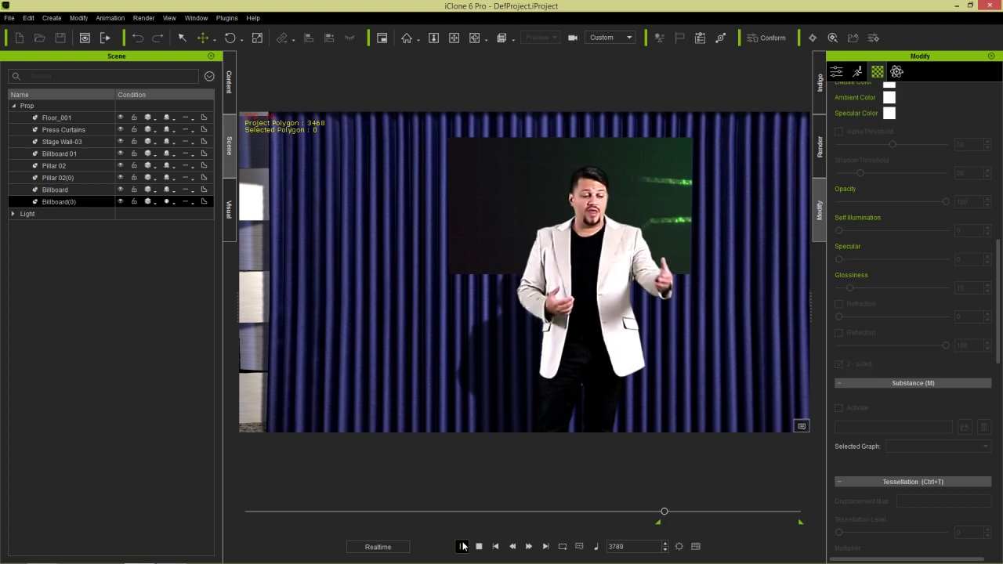
{"action": "left_click", "coordinate": [462, 546]}
{"action": "left_click_drag", "start_coordinate": [945, 202], "coordinate": [824, 207]}
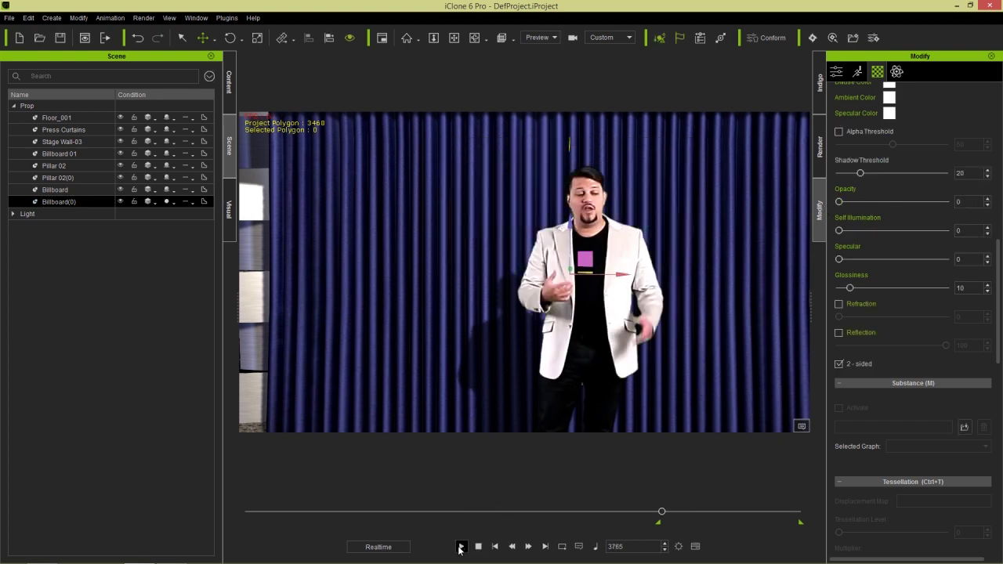
{"action": "left_click", "coordinate": [460, 547]}
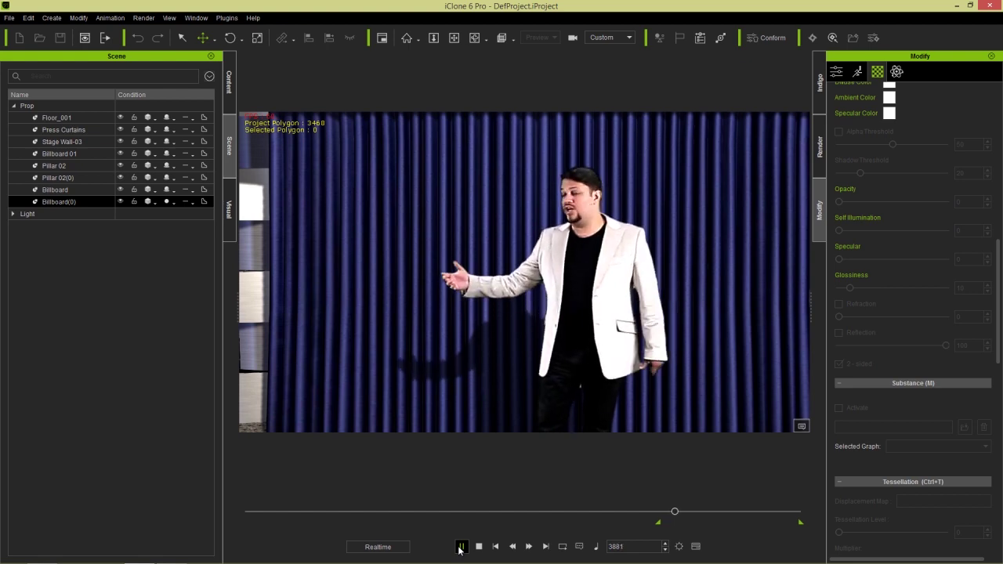
{"action": "left_click", "coordinate": [460, 547]}
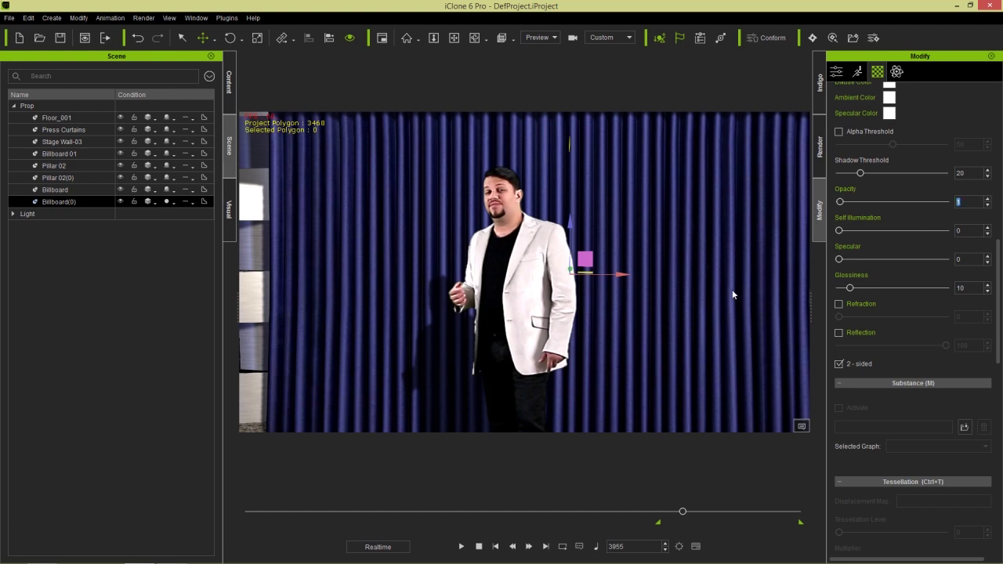
Step: Key the splash billboard's opacity at 100 on frame 4019 and play back the fade-in
{"action": "left_click", "coordinate": [460, 547]}
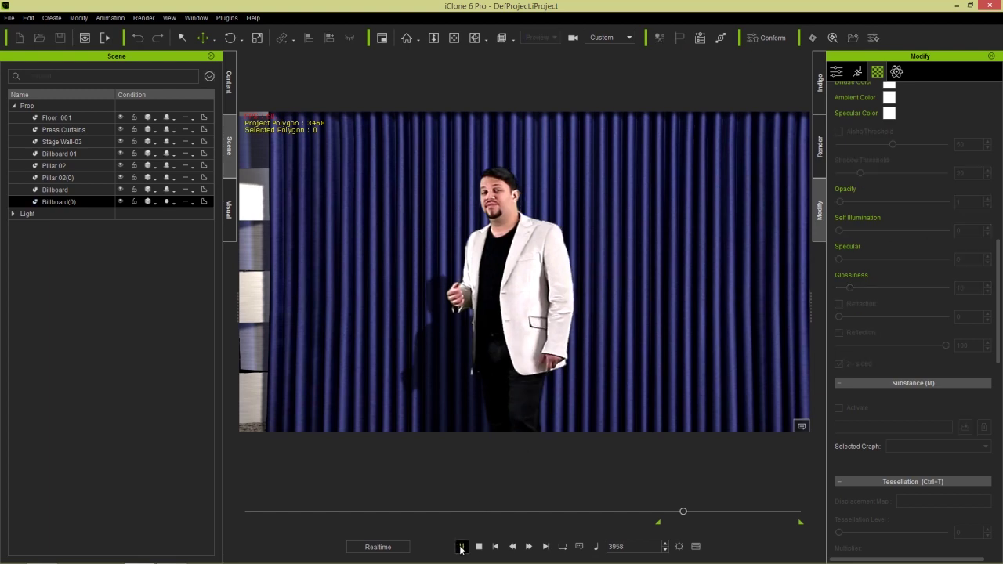
{"action": "left_click", "coordinate": [460, 547]}
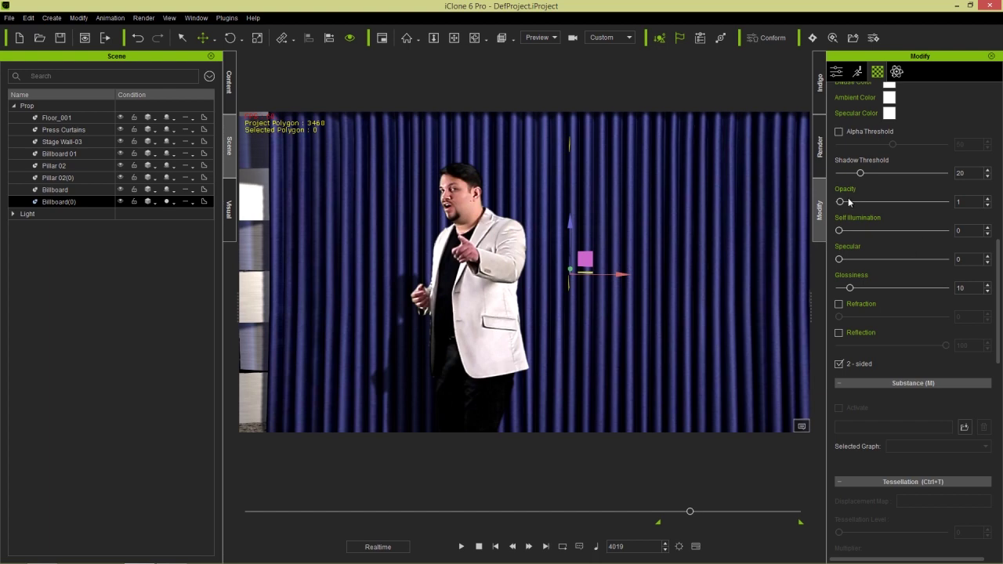
{"action": "left_click_drag", "start_coordinate": [850, 203], "coordinate": [955, 211]}
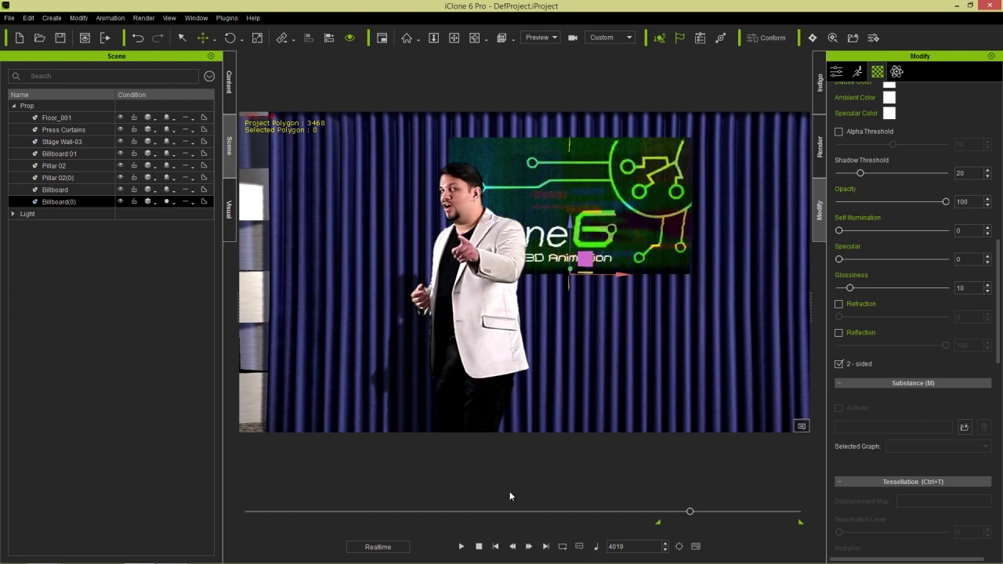
{"action": "left_click", "coordinate": [461, 547]}
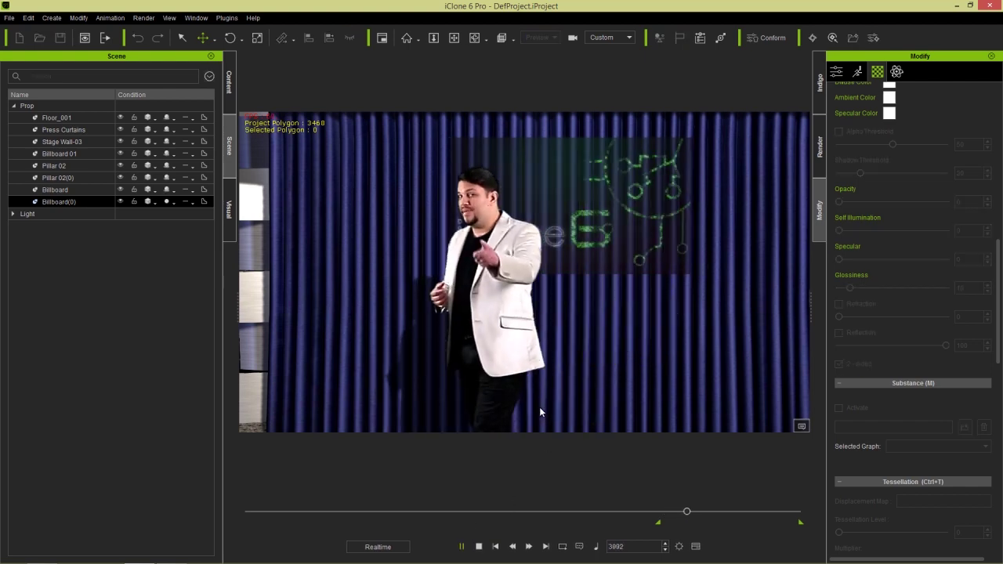
{"action": "left_click", "coordinate": [463, 547]}
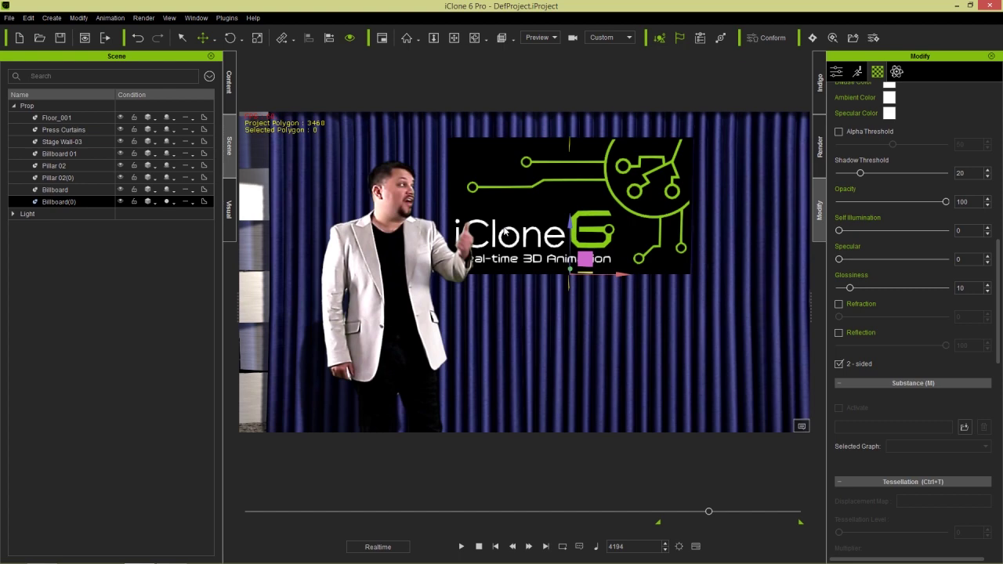
Step: Show the splash billboard's video track in the timeline and move its clip to start at about frame 4188
{"action": "key", "text": "F3"}
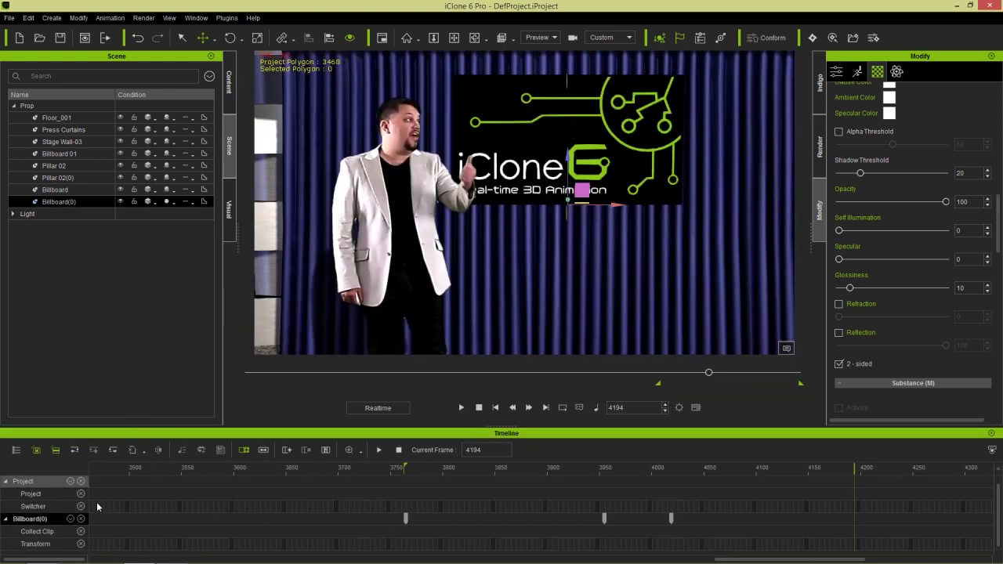
{"action": "left_click", "coordinate": [78, 519]}
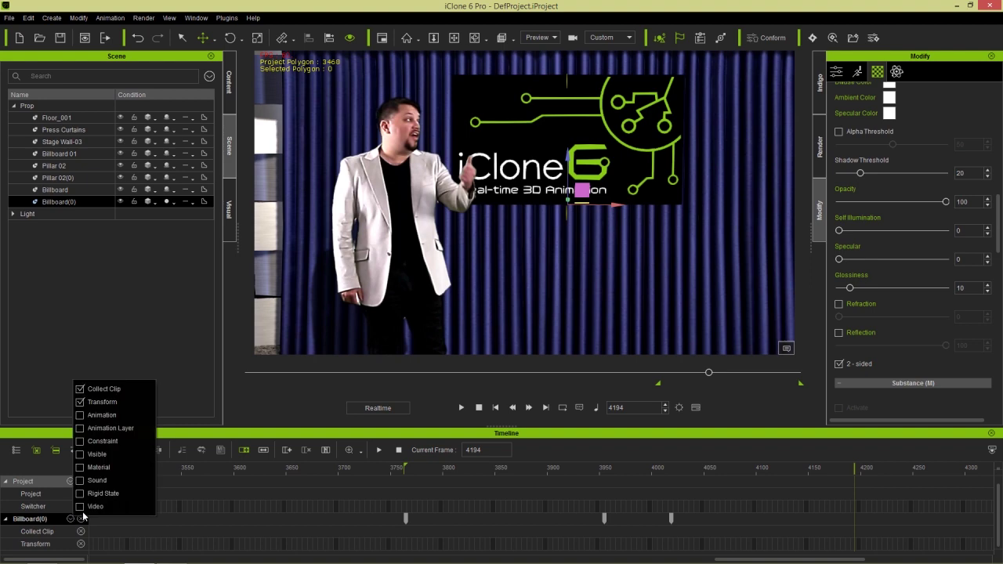
{"action": "left_click", "coordinate": [289, 435]}
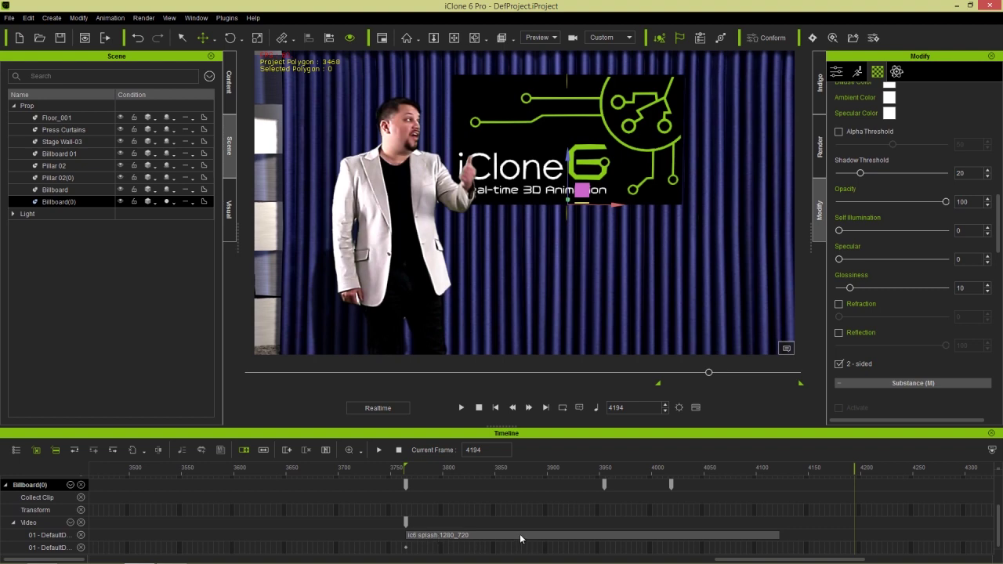
{"action": "left_click_drag", "start_coordinate": [454, 538], "coordinate": [895, 540]}
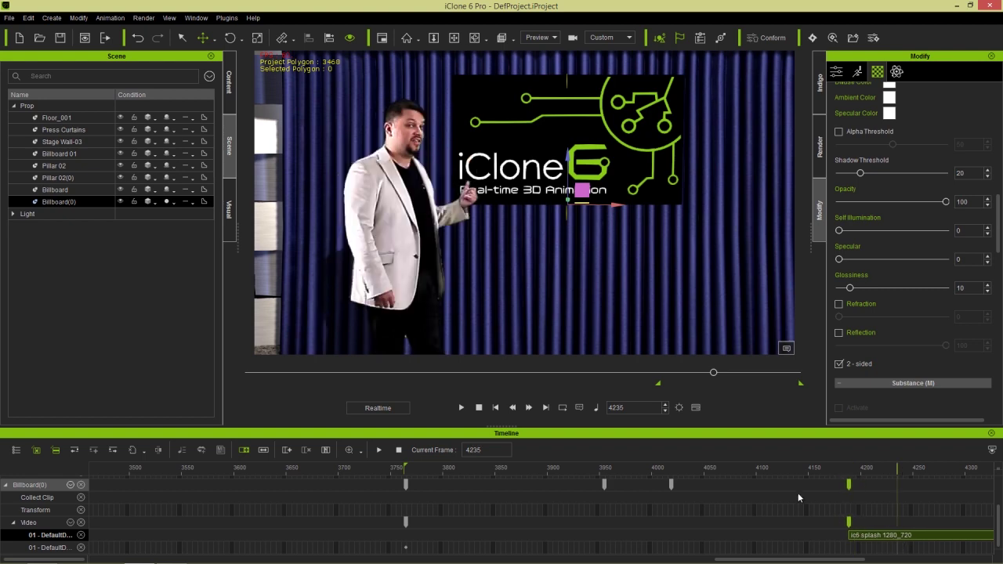
Step: Play the curtain scene to review the billboard fade-in against the delayed splash video, ending at frame 4177
{"action": "left_click_drag", "start_coordinate": [743, 468], "coordinate": [556, 470]}
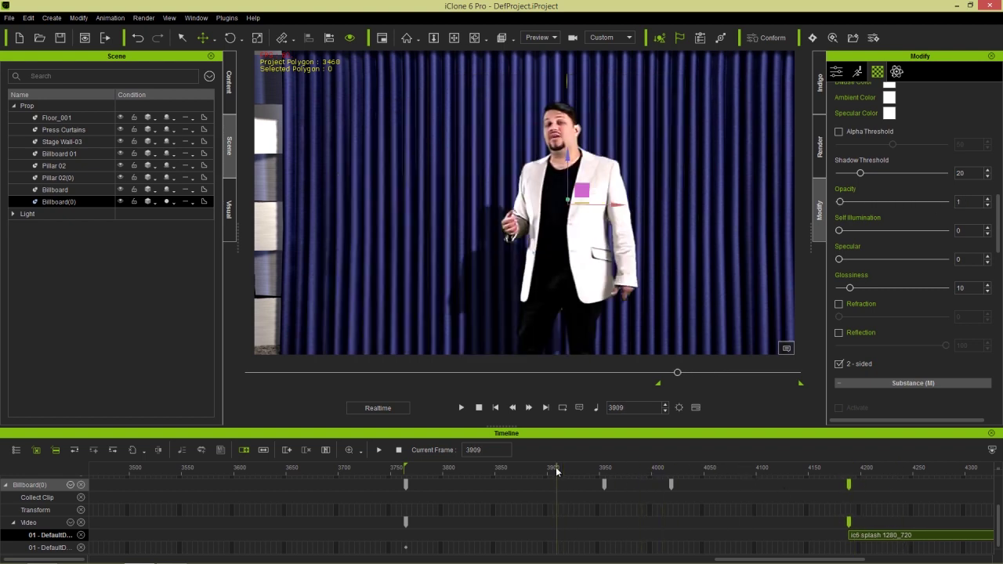
{"action": "key", "text": "space"}
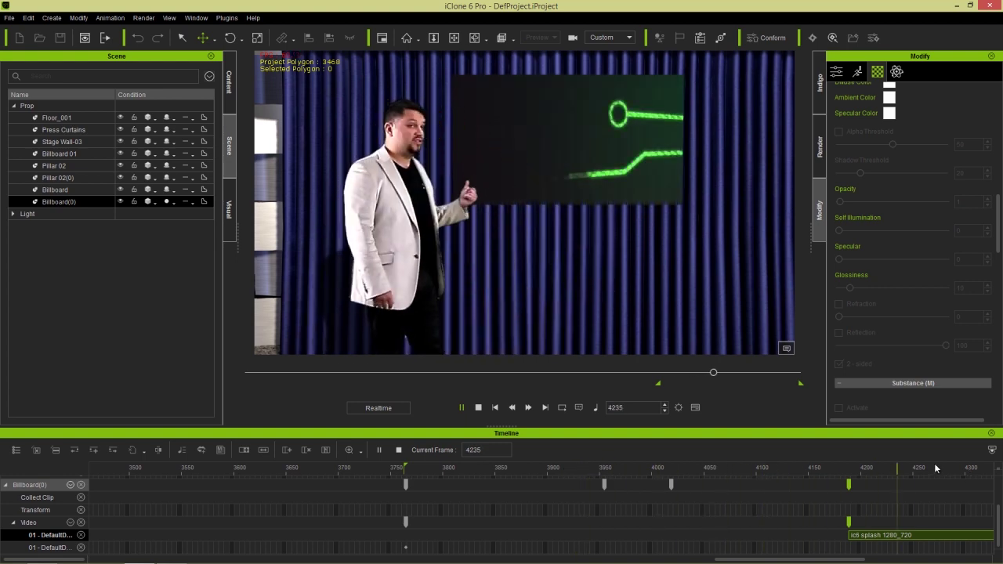
{"action": "key", "text": "space"}
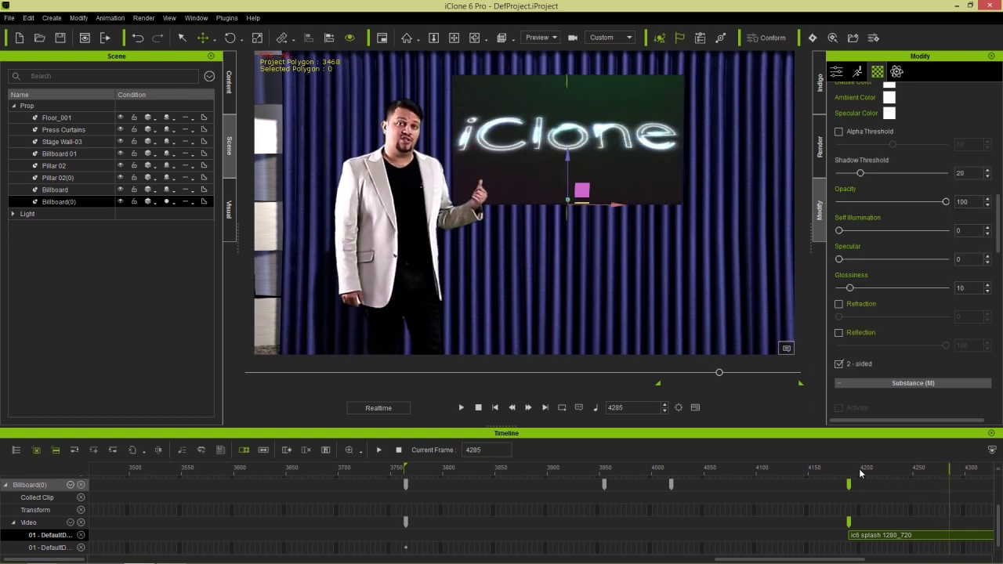
{"action": "left_click", "coordinate": [814, 468]}
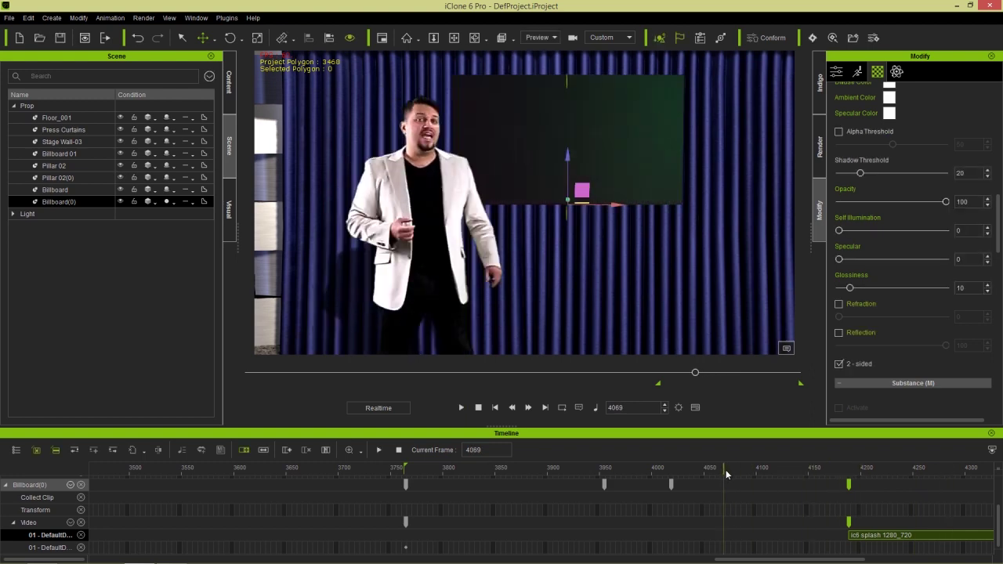
{"action": "key", "text": "space"}
{"action": "key", "text": "space"}
{"action": "key", "text": "space"}
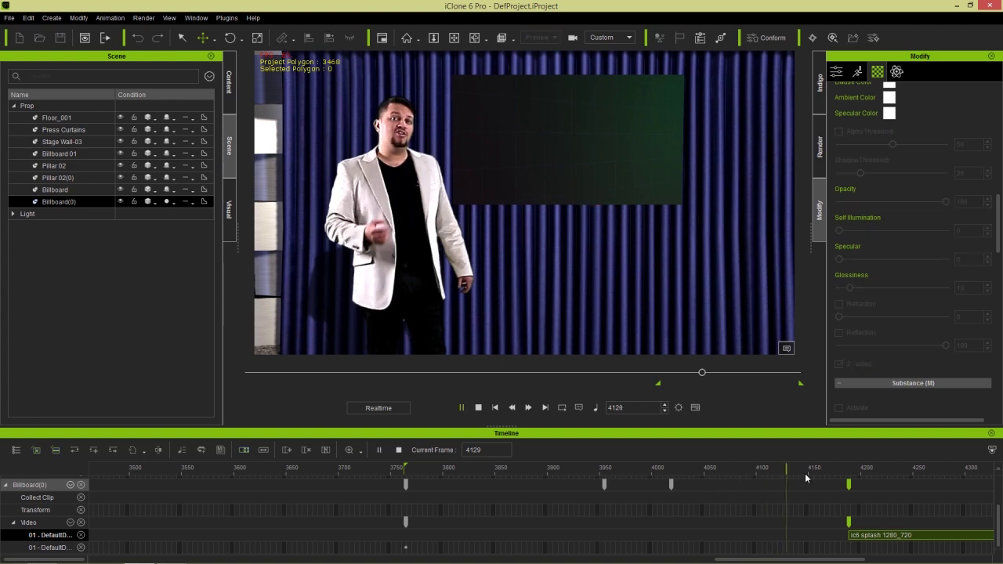
{"action": "key", "text": "space"}
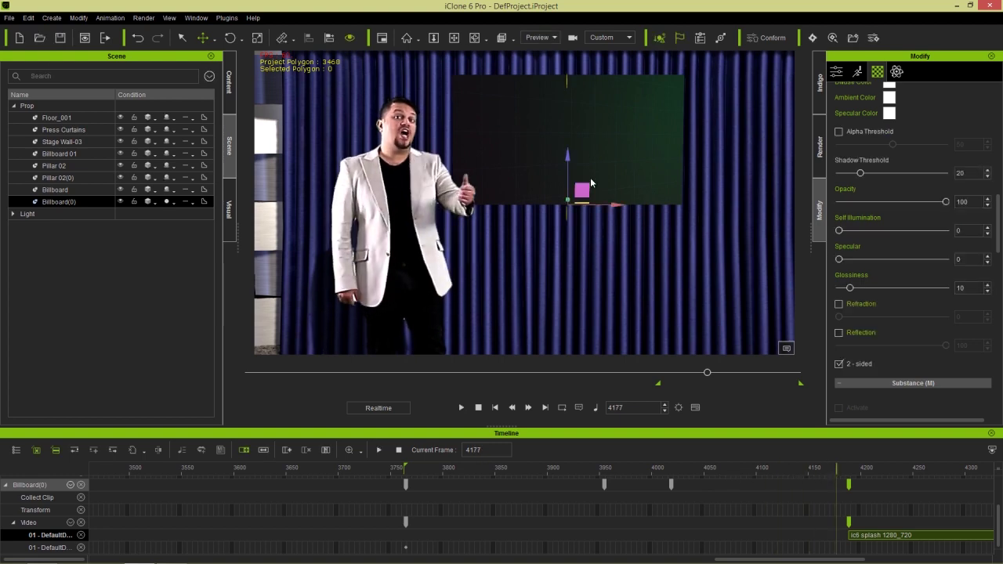
Step: Create a new camera and key its starting view of the presenter and screen at frame 4177
{"action": "left_click", "coordinate": [51, 17]}
{"action": "left_click", "coordinate": [83, 127]}
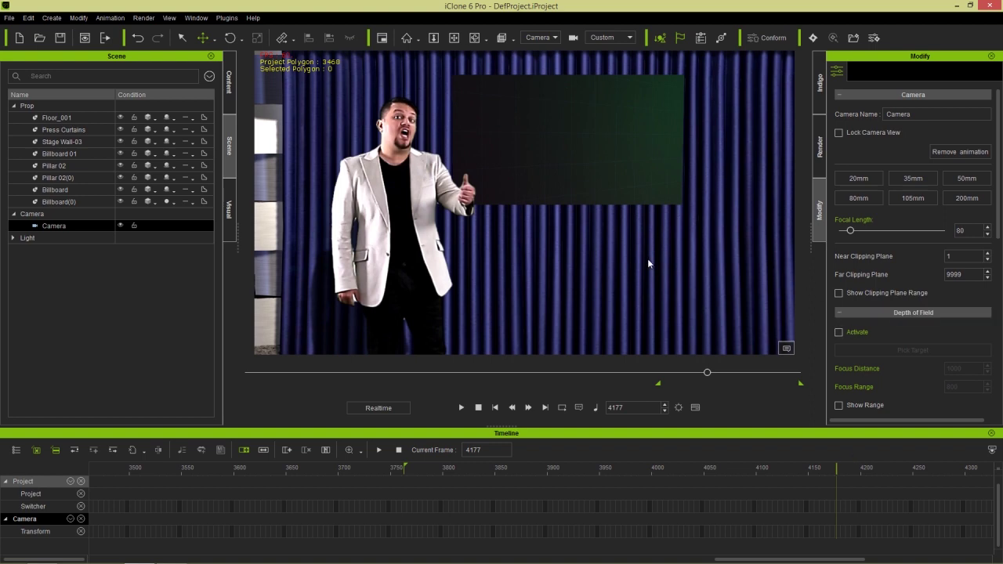
{"action": "left_click_drag", "start_coordinate": [615, 249], "coordinate": [614, 243]}
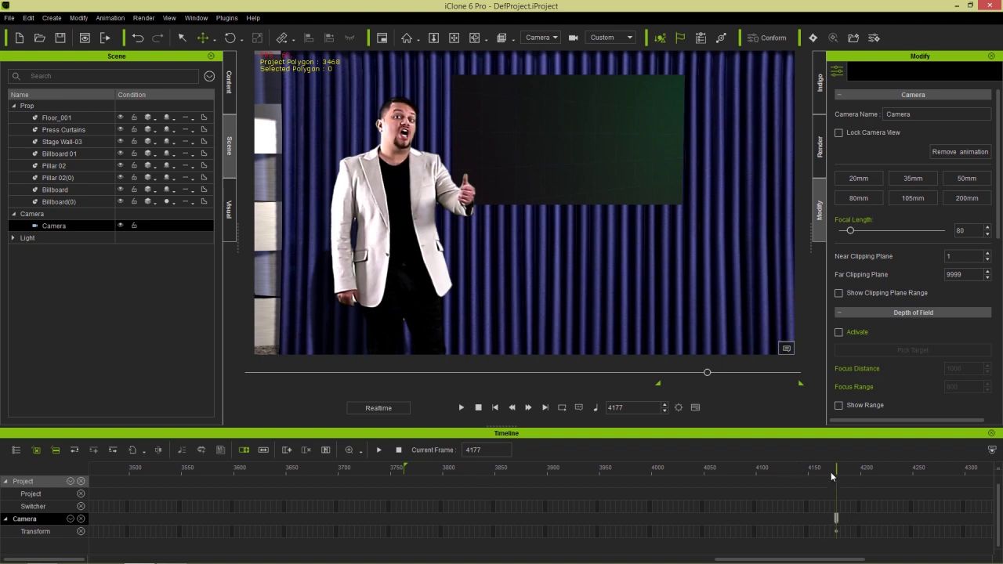
Step: Advance to frame 4246 and key a closer camera view framing the presenter and the splash screen
{"action": "left_click", "coordinate": [462, 407]}
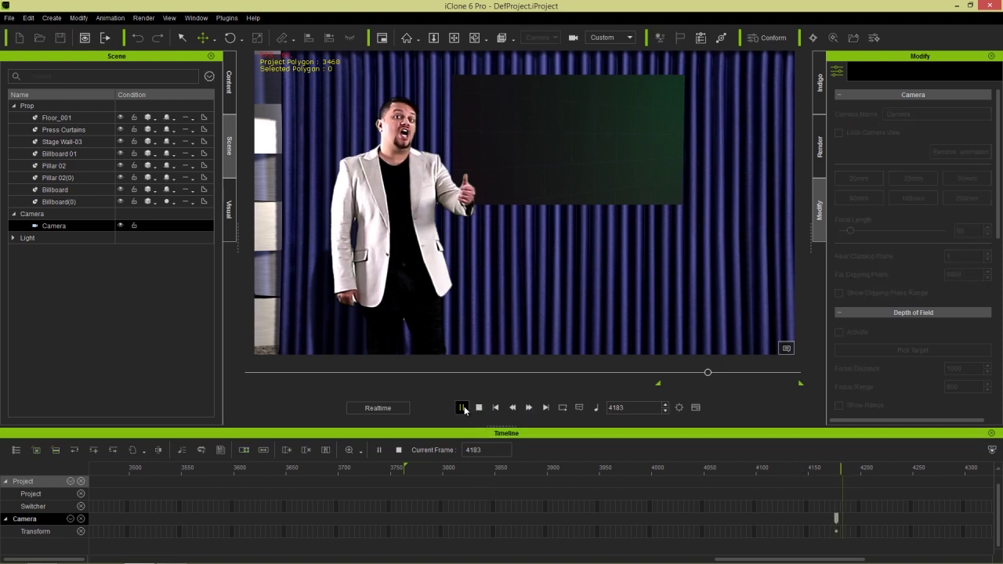
{"action": "left_click", "coordinate": [463, 407]}
{"action": "left_click_drag", "start_coordinate": [632, 274], "coordinate": [438, 232]}
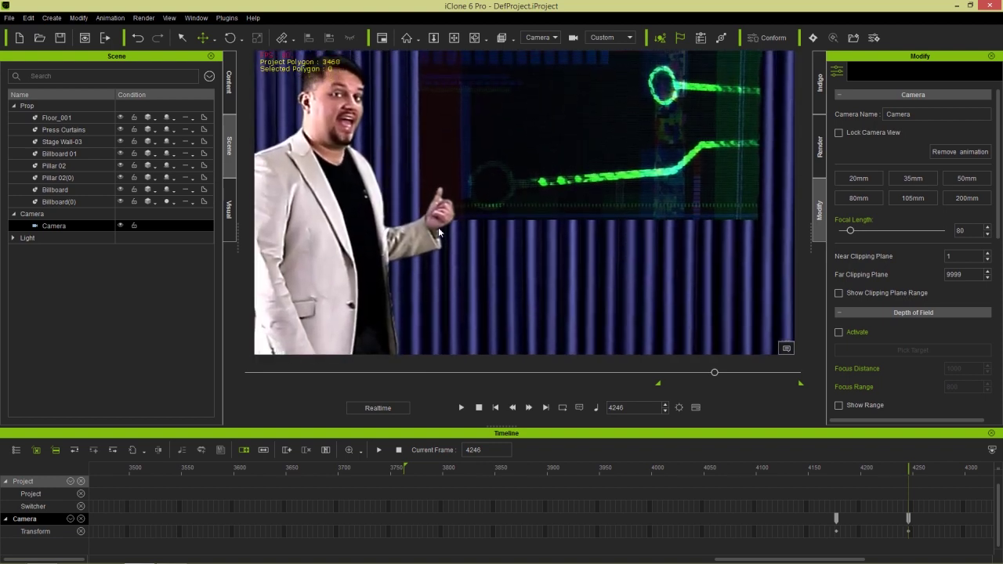
{"action": "left_click", "coordinate": [437, 232]}
{"action": "scroll", "coordinate": [524, 165], "scroll_direction": "down", "scroll_amount": 5}
{"action": "middle_click_drag", "start_coordinate": [545, 202], "coordinate": [559, 161]}
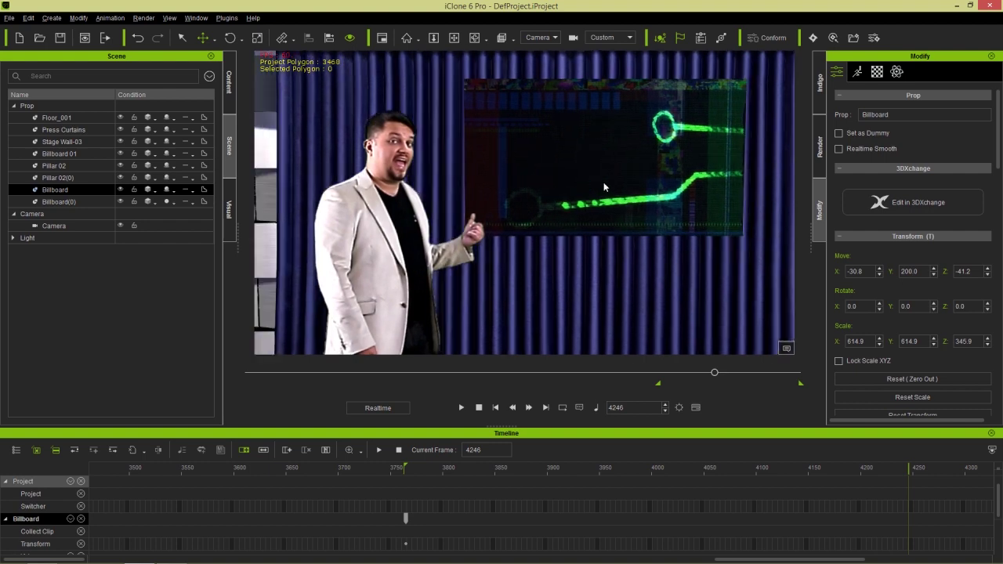
{"action": "middle_click_drag", "start_coordinate": [603, 186], "coordinate": [585, 193]}
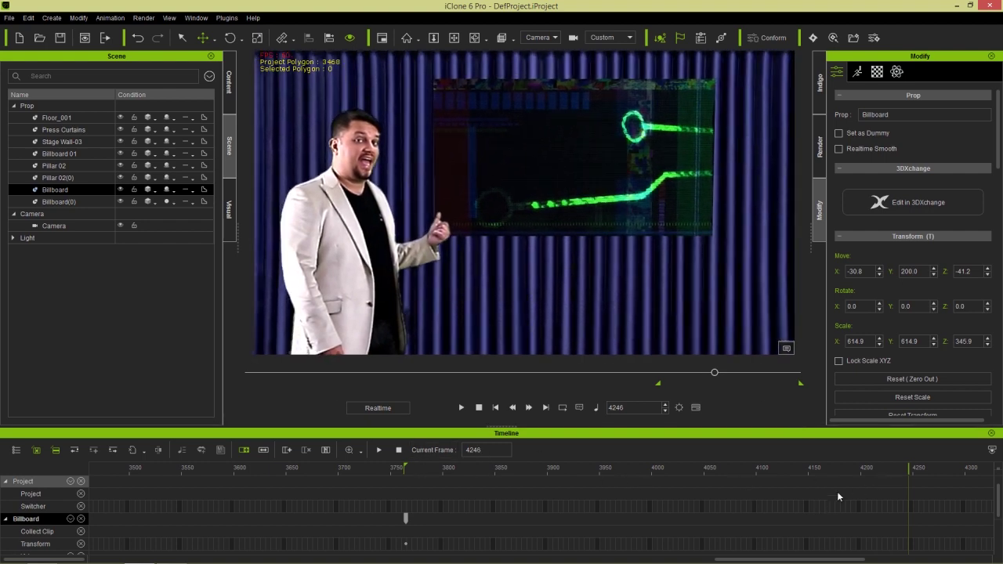
Step: Show the camera's keys in the timeline and play the scene to review the fade-in and camera move
{"action": "left_click", "coordinate": [66, 226]}
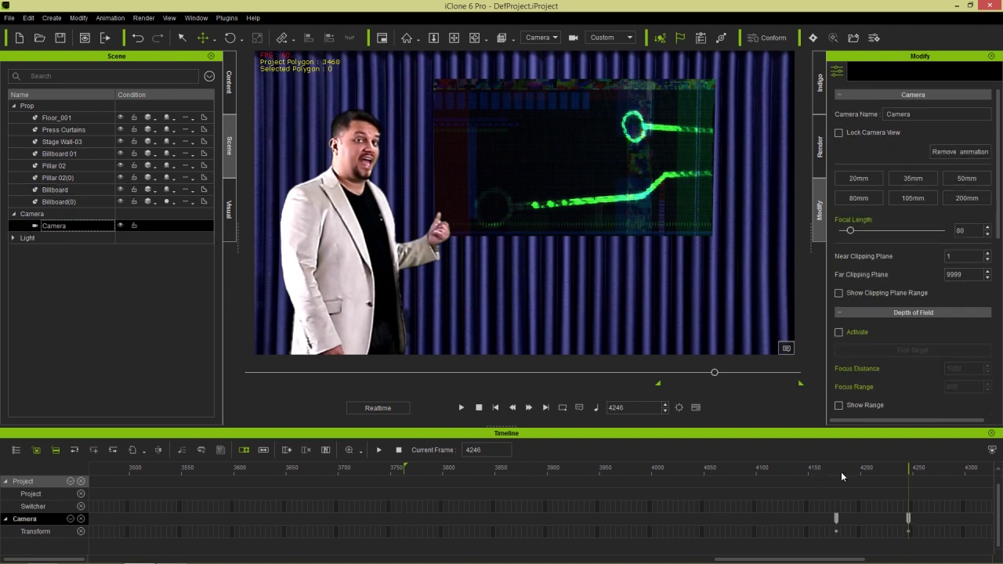
{"action": "left_click_drag", "start_coordinate": [840, 467], "coordinate": [611, 470]}
{"action": "left_click", "coordinate": [461, 407]}
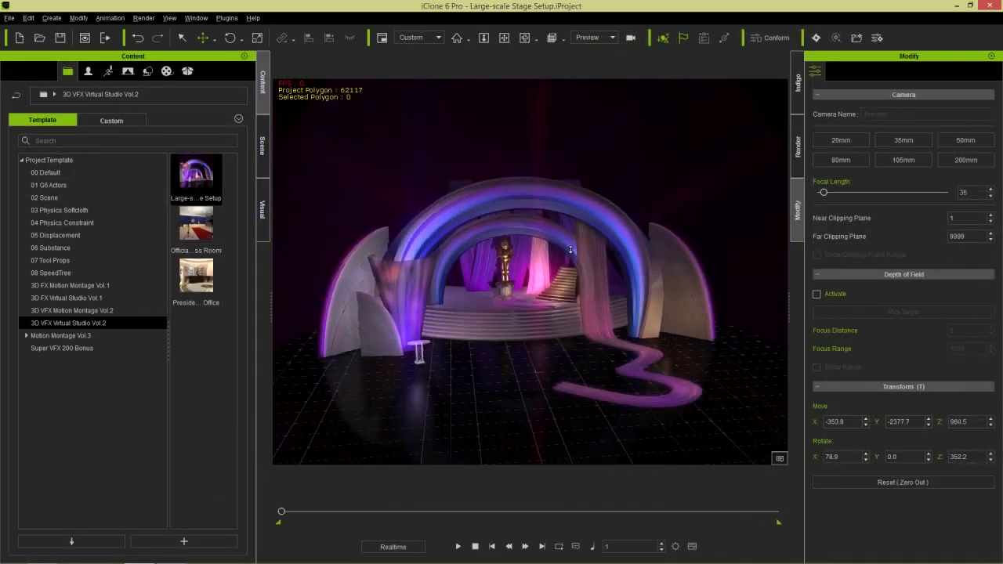
Step: Examine the Large-scale Stage Setup up close around the statue, steps and curtains
{"action": "scroll", "coordinate": [570, 250], "scroll_direction": "up", "scroll_amount": 5}
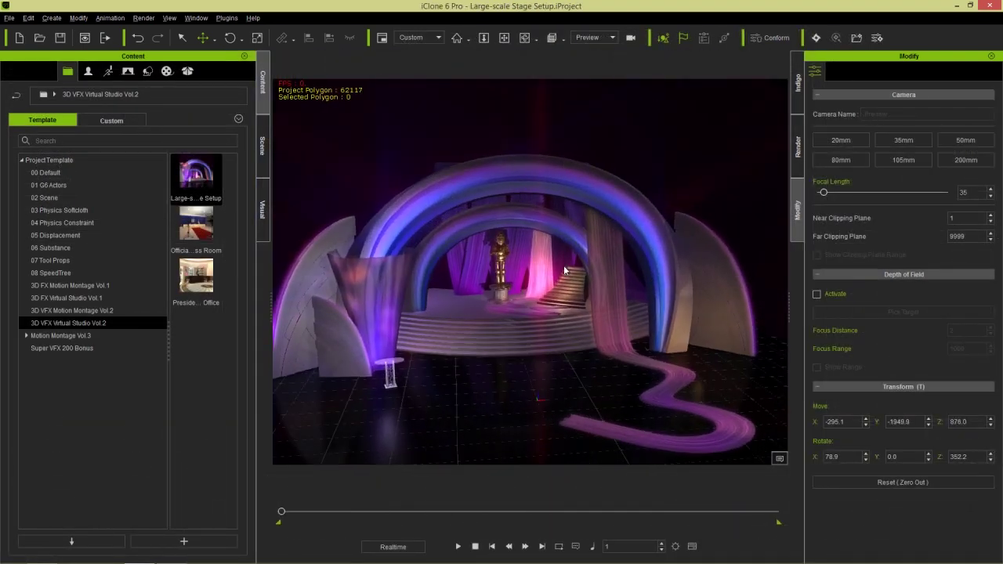
{"action": "scroll", "coordinate": [594, 236], "scroll_direction": "up", "scroll_amount": 5}
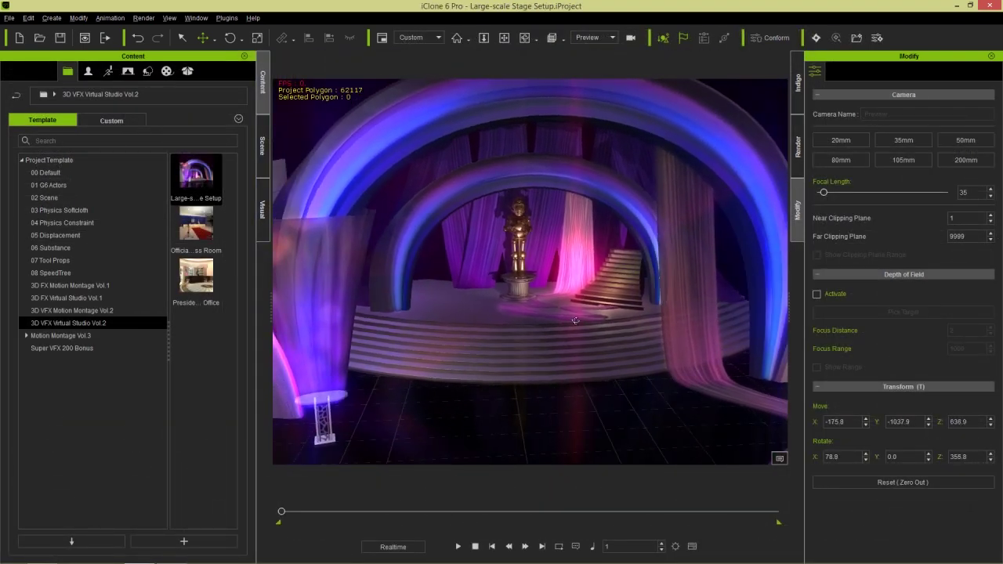
{"action": "scroll", "coordinate": [574, 302], "scroll_direction": "up", "scroll_amount": 5}
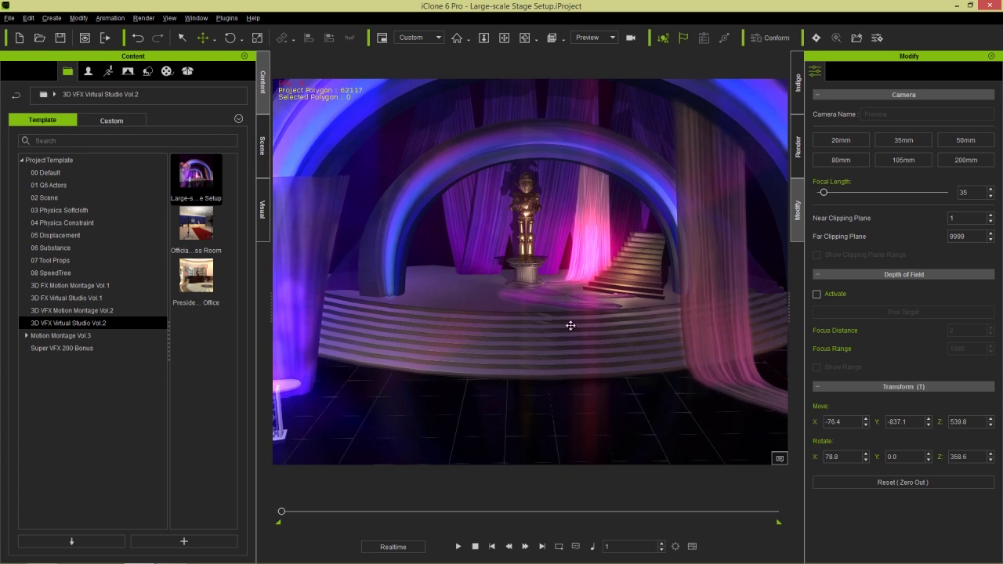
Step: Switch to File Explorer, open the popVideo Resources folder and add 5.popVideo to the iClone stage as a billboard
{"action": "scroll", "coordinate": [577, 280], "scroll_direction": "up", "scroll_amount": 5}
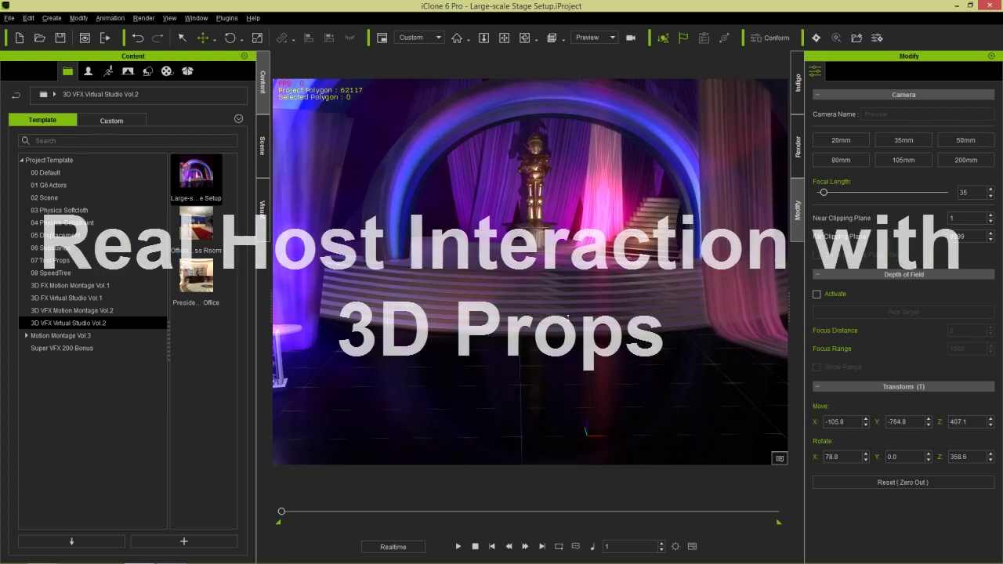
{"action": "scroll", "coordinate": [582, 287], "scroll_direction": "up", "scroll_amount": 4}
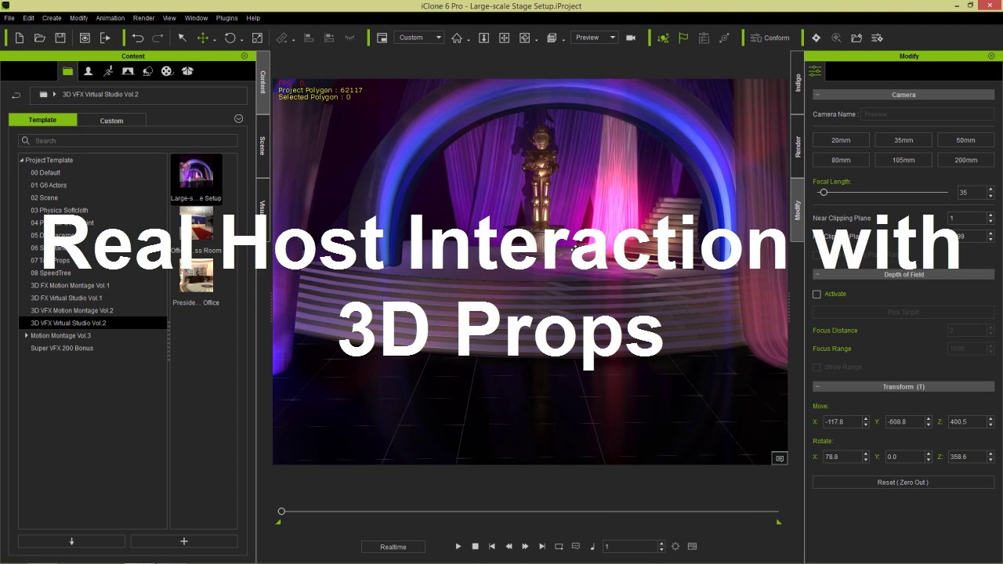
{"action": "key", "text": "alt+Tab"}
{"action": "left_click_drag", "start_coordinate": [559, 402], "coordinate": [570, 187]}
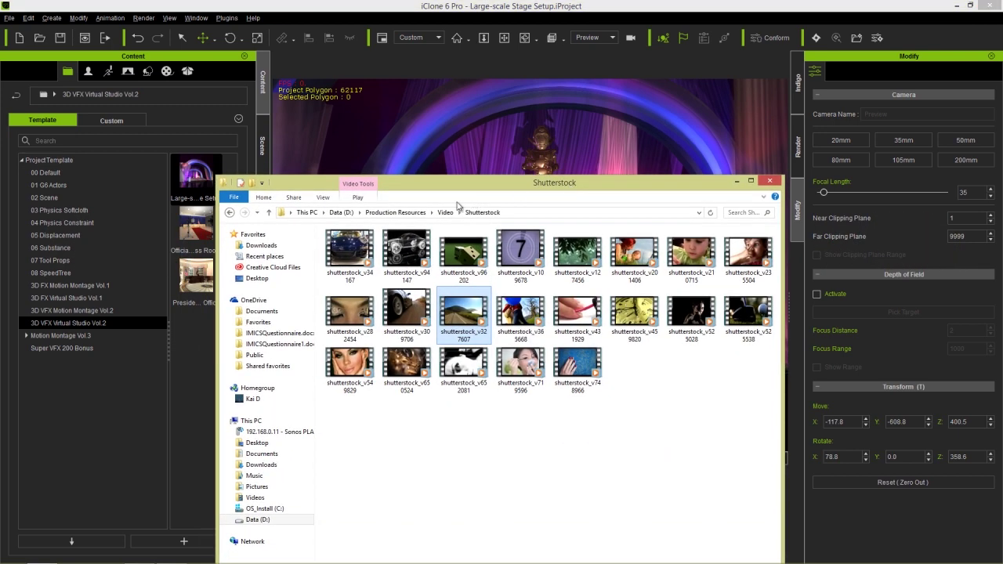
{"action": "left_click", "coordinate": [444, 212]}
{"action": "double_click", "coordinate": [354, 258]}
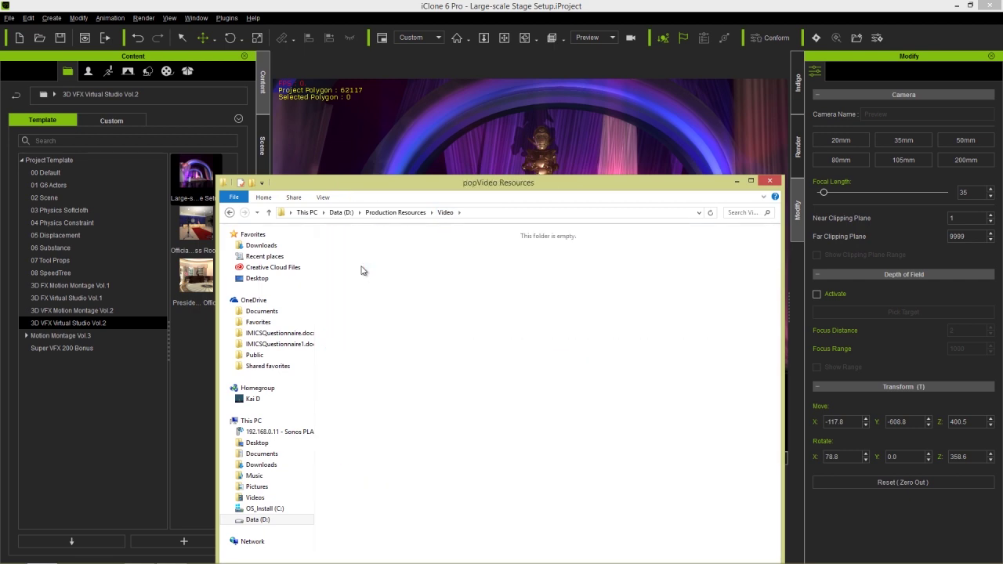
{"action": "left_click_drag", "start_coordinate": [686, 183], "coordinate": [362, 129]}
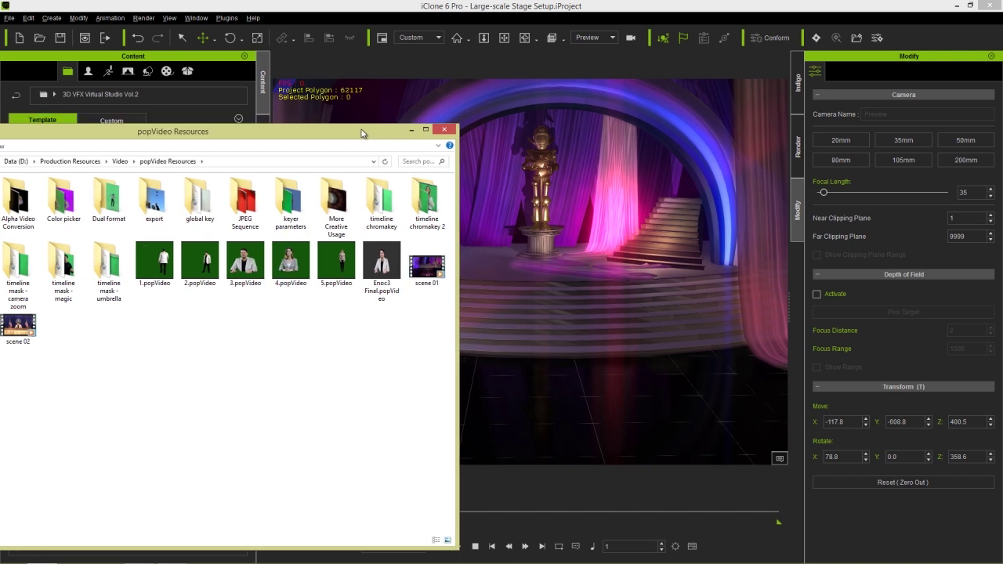
{"action": "left_click_drag", "start_coordinate": [335, 260], "coordinate": [589, 388]}
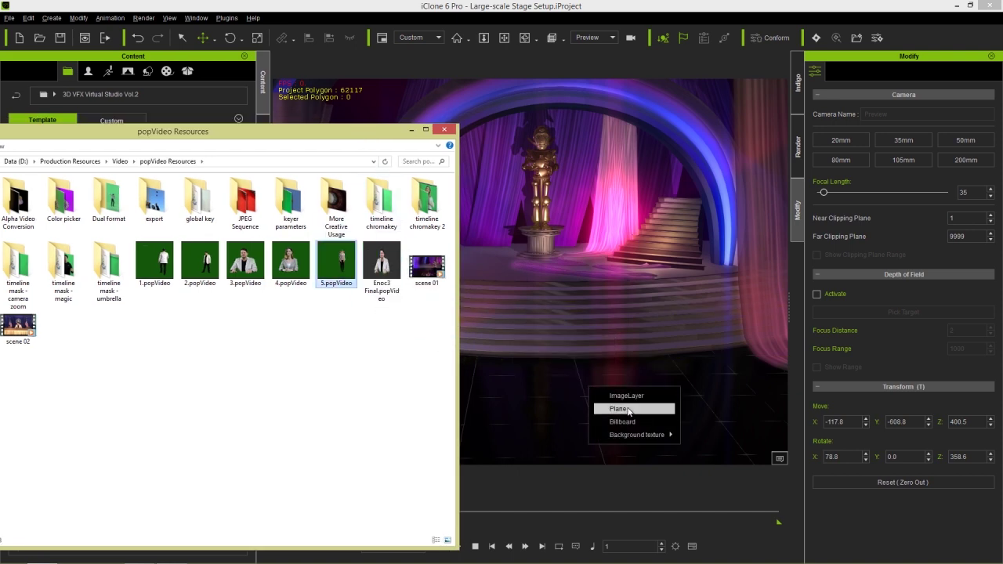
{"action": "left_click", "coordinate": [623, 421]}
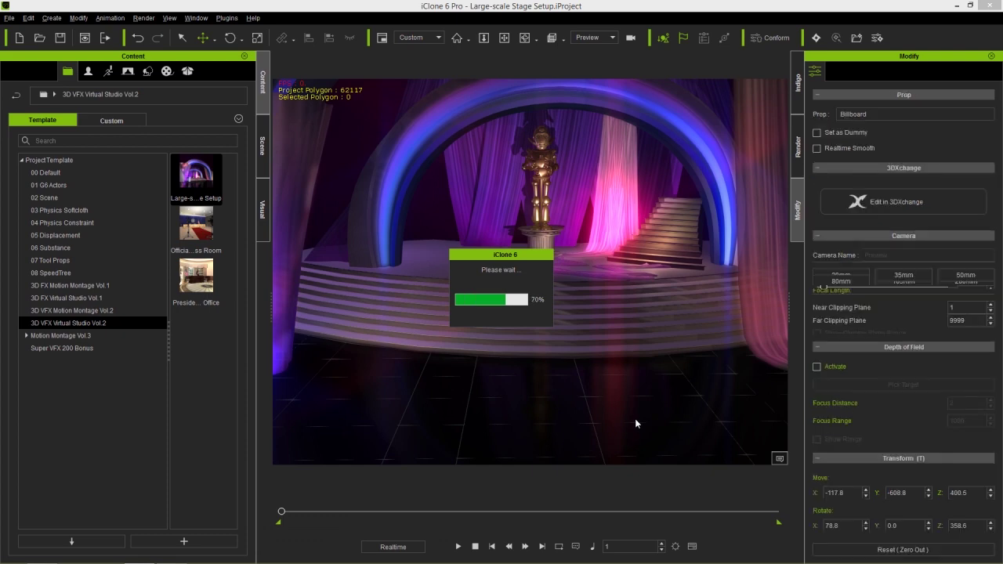
Step: Scale the presenter billboard to about 547.2 in X and Y and 307.8 in Z, and lower it to Z -49.0
{"action": "scroll", "coordinate": [627, 407], "scroll_direction": "up", "scroll_amount": 6}
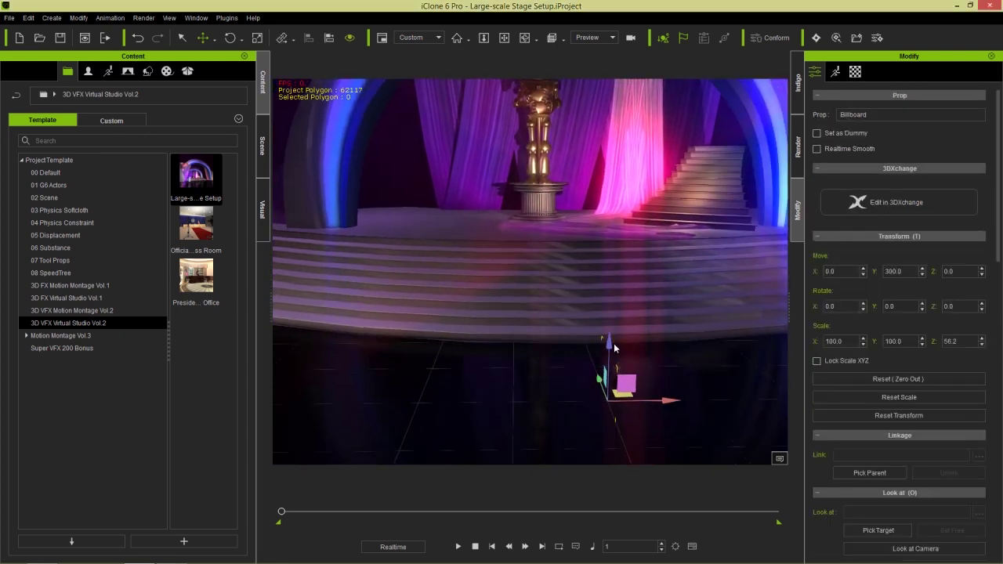
{"action": "key", "text": "r"}
{"action": "left_click_drag", "start_coordinate": [615, 379], "coordinate": [709, 225]}
{"action": "right_click_drag", "start_coordinate": [691, 308], "coordinate": [631, 288]}
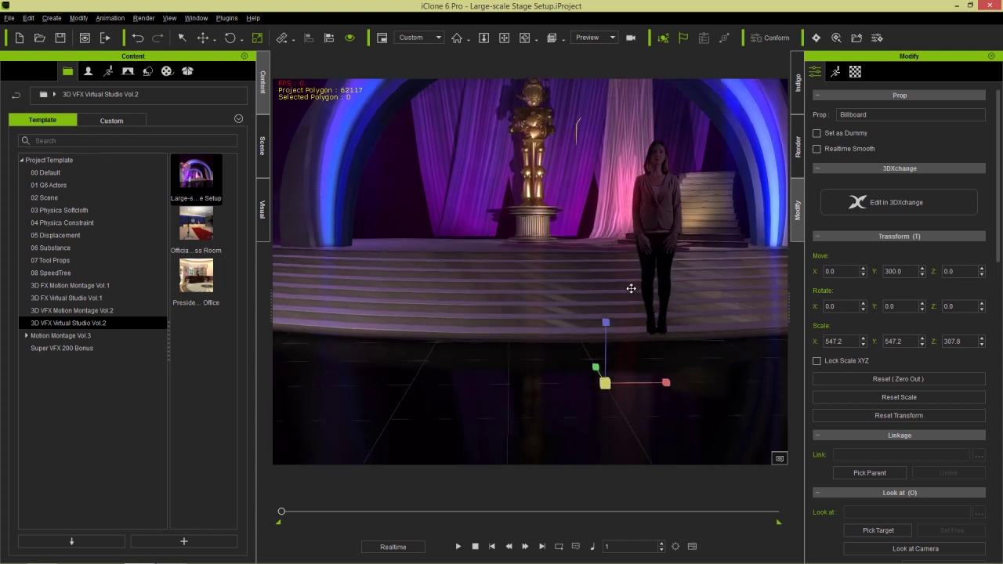
{"action": "key", "text": "w"}
{"action": "left_click_drag", "start_coordinate": [607, 321], "coordinate": [589, 373]}
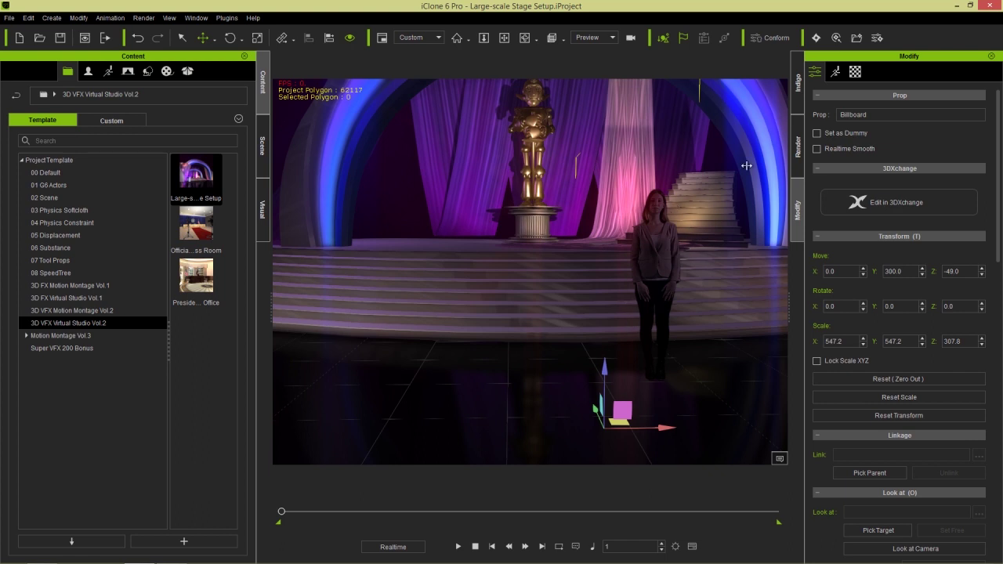
Step: Set the self illumination of the presenter billboard's material to 100
{"action": "left_click", "coordinate": [855, 71]}
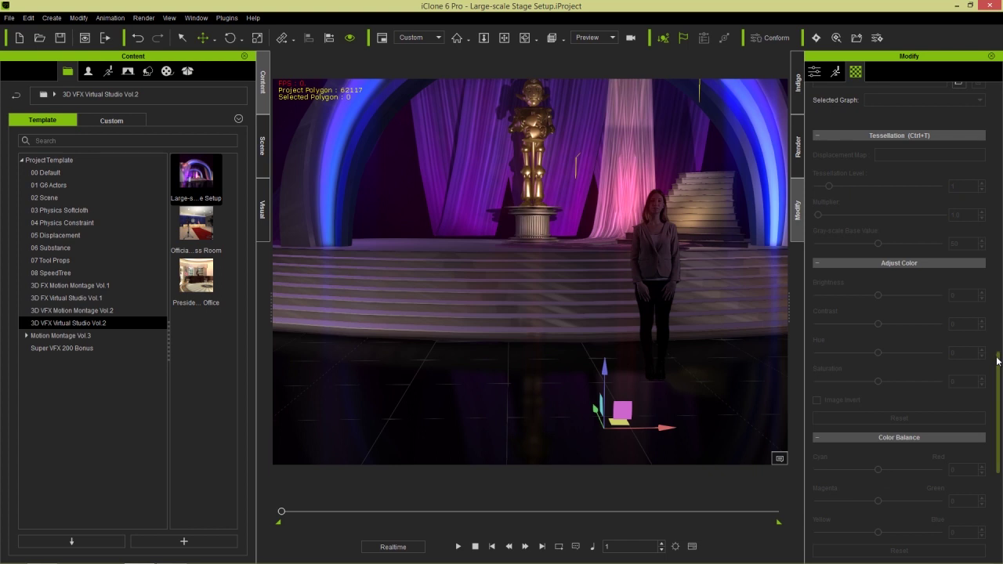
{"action": "left_click_drag", "start_coordinate": [999, 361], "coordinate": [1000, 256]}
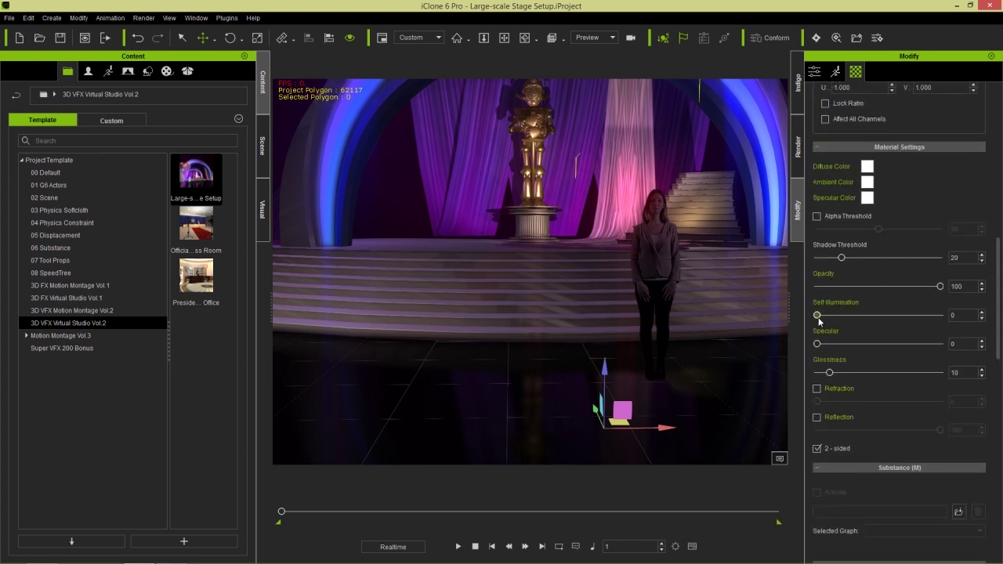
{"action": "left_click_drag", "start_coordinate": [846, 318], "coordinate": [940, 315]}
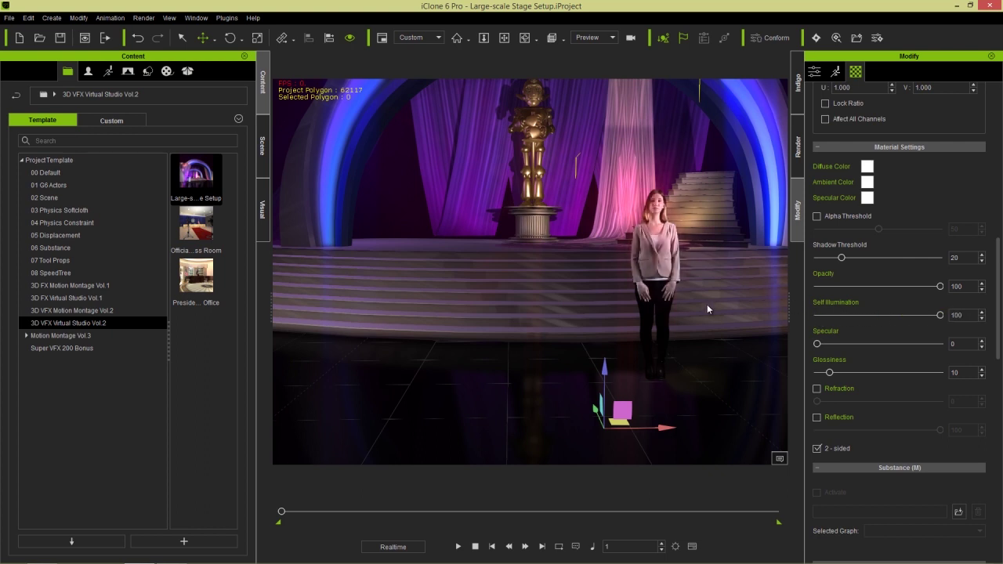
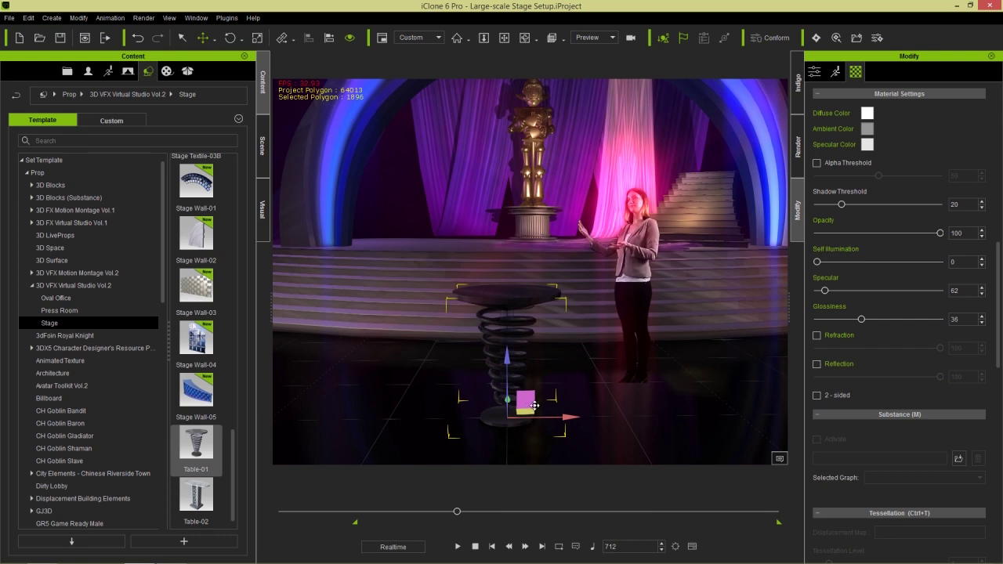
Step: Place Table-01 in front of the presenter's hands at about X -54.2, Y 267.3 and remove its object animation
{"action": "left_click_drag", "start_coordinate": [527, 405], "coordinate": [587, 384]}
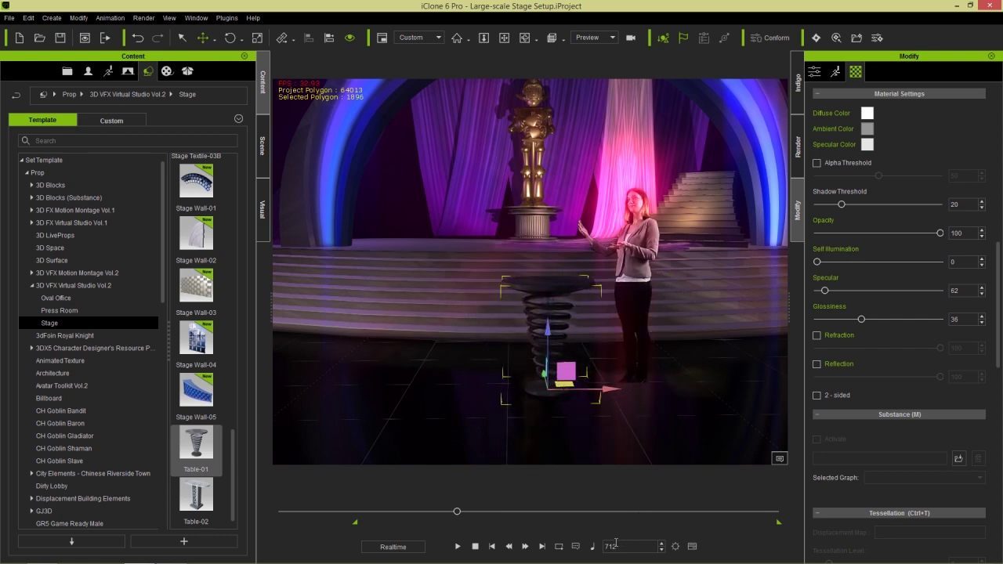
{"action": "mouse_move", "coordinate": [565, 383]}
{"action": "left_mouse_down"}
{"action": "mouse_move", "coordinate": [644, 382]}
{"action": "mouse_move", "coordinate": [576, 387]}
{"action": "left_mouse_up"}
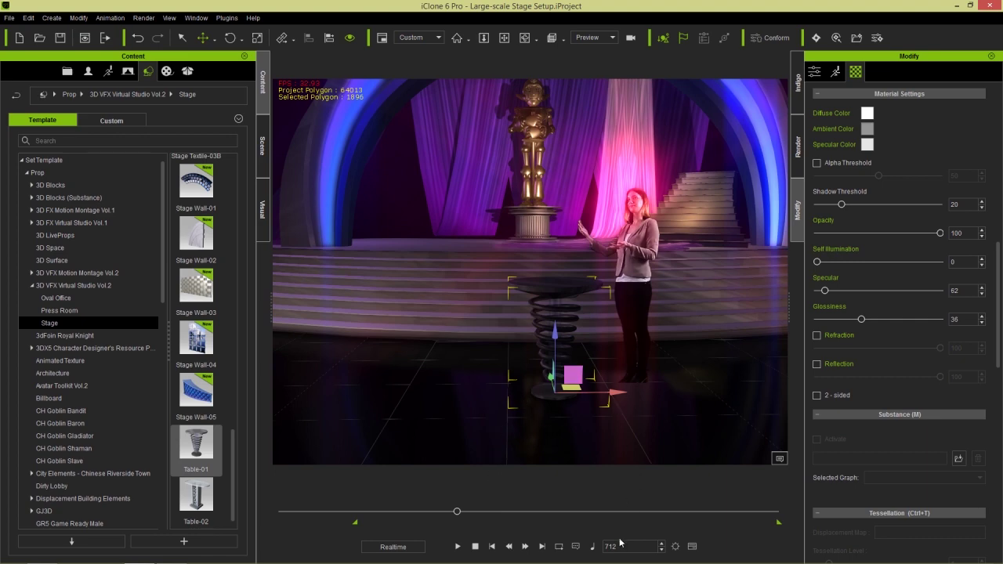
{"action": "right_click", "coordinate": [552, 287]}
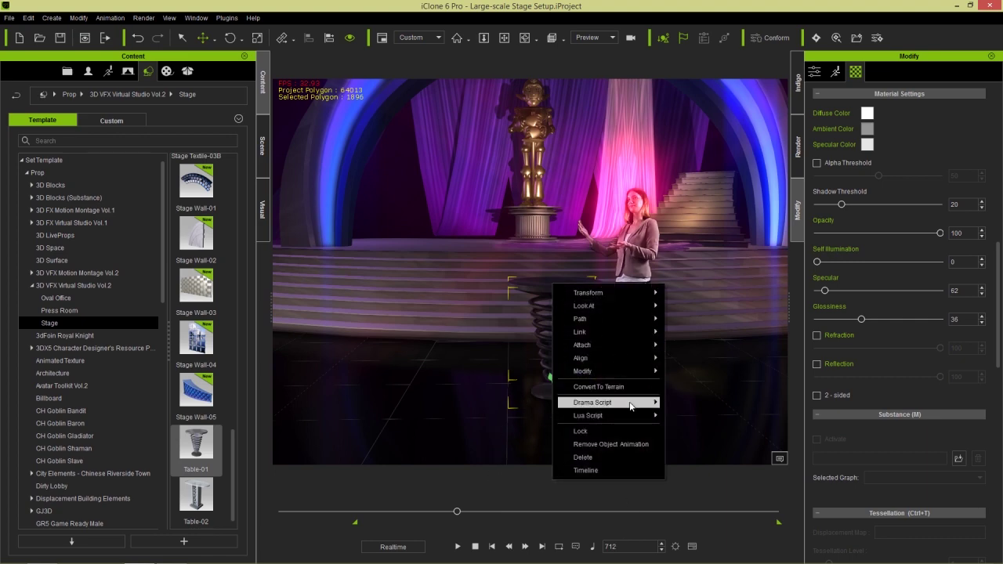
{"action": "left_click", "coordinate": [633, 442]}
Step: Return to start frame 313 and set Table-01's X, Y and Z scale to 0
{"action": "left_click_drag", "start_coordinate": [457, 511], "coordinate": [388, 511]}
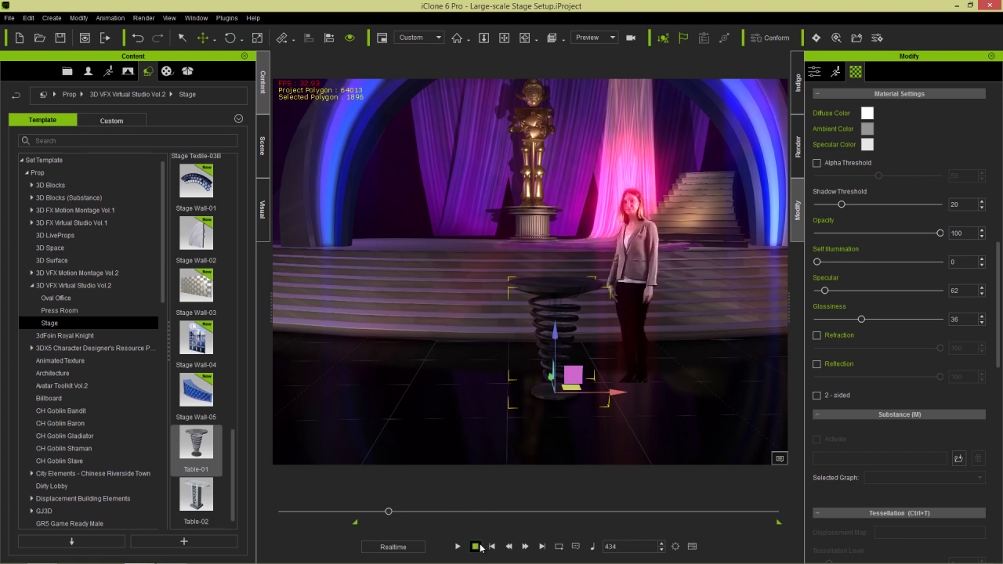
{"action": "left_click", "coordinate": [477, 545]}
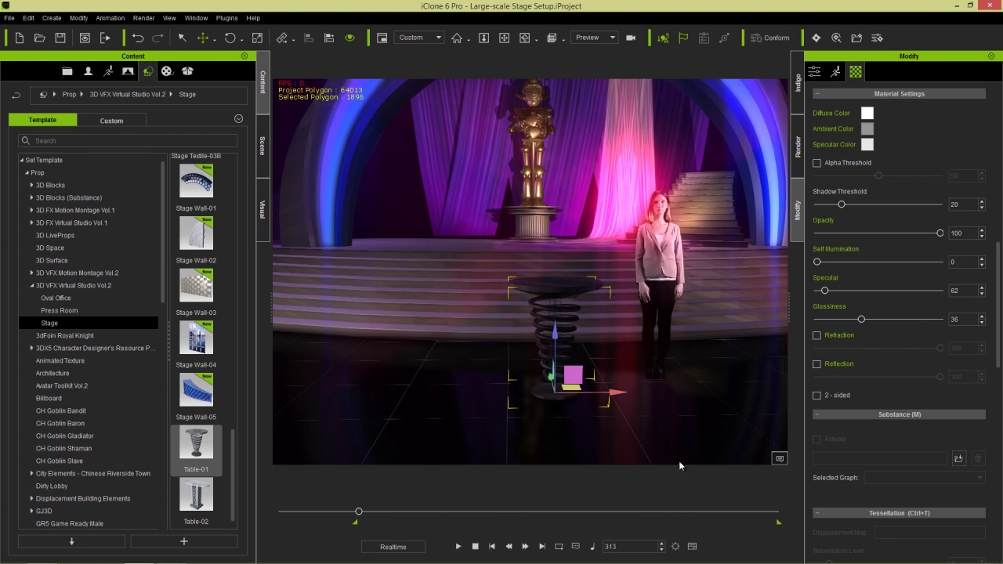
{"action": "scroll", "coordinate": [1000, 358], "scroll_direction": "up", "scroll_amount": 10}
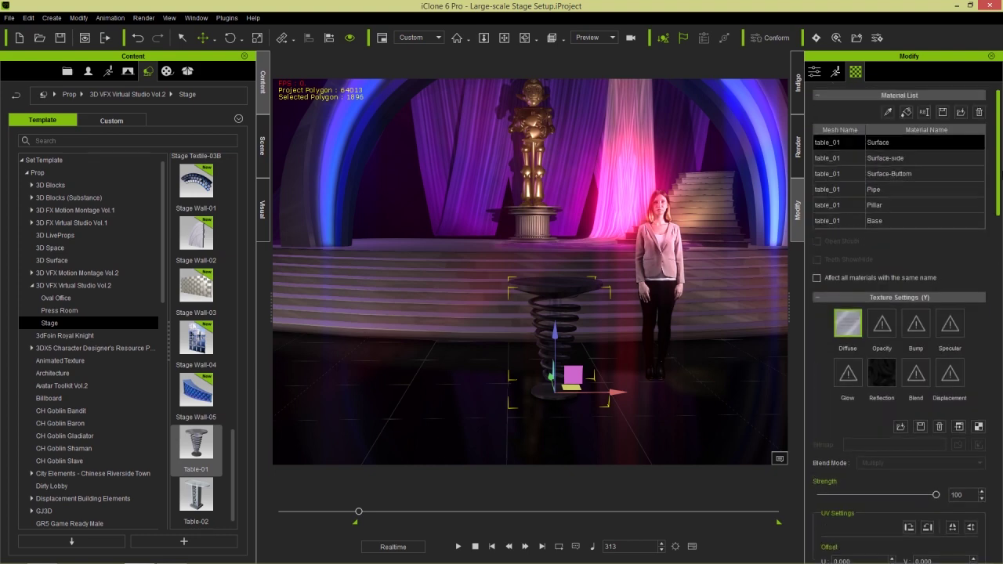
{"action": "left_click", "coordinate": [815, 71]}
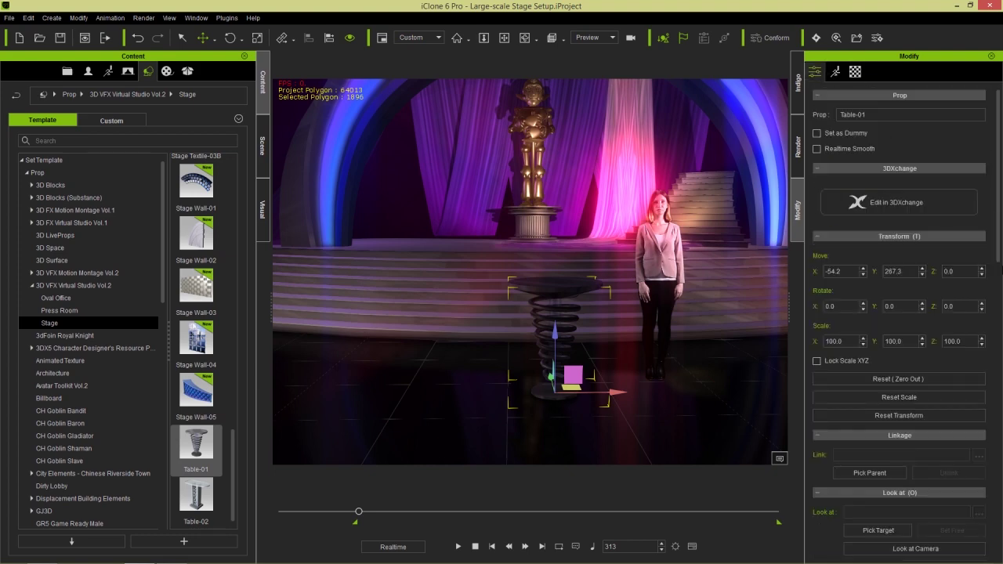
{"action": "double_click", "coordinate": [849, 342]}
{"action": "type", "text": "0"}
{"action": "key", "text": "Tab"}
{"action": "type", "text": "0"}
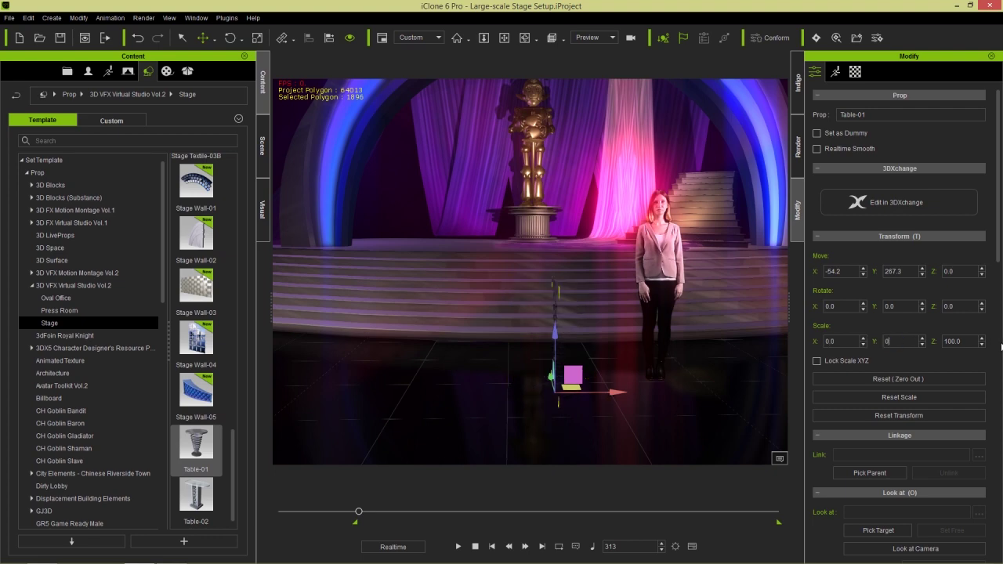
{"action": "left_click", "coordinate": [971, 340]}
{"action": "double_click", "coordinate": [967, 341]}
{"action": "type", "text": "0"}
Step: Play to frame 570, set the table's scale to 0.1 on all three axes and show the timeline
{"action": "left_click", "coordinate": [460, 547]}
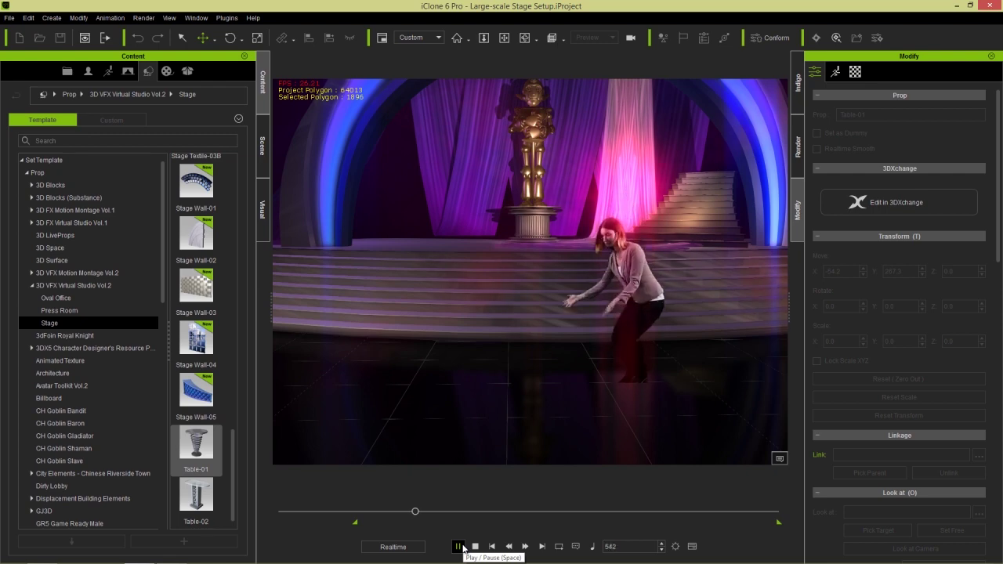
{"action": "left_click", "coordinate": [460, 547]}
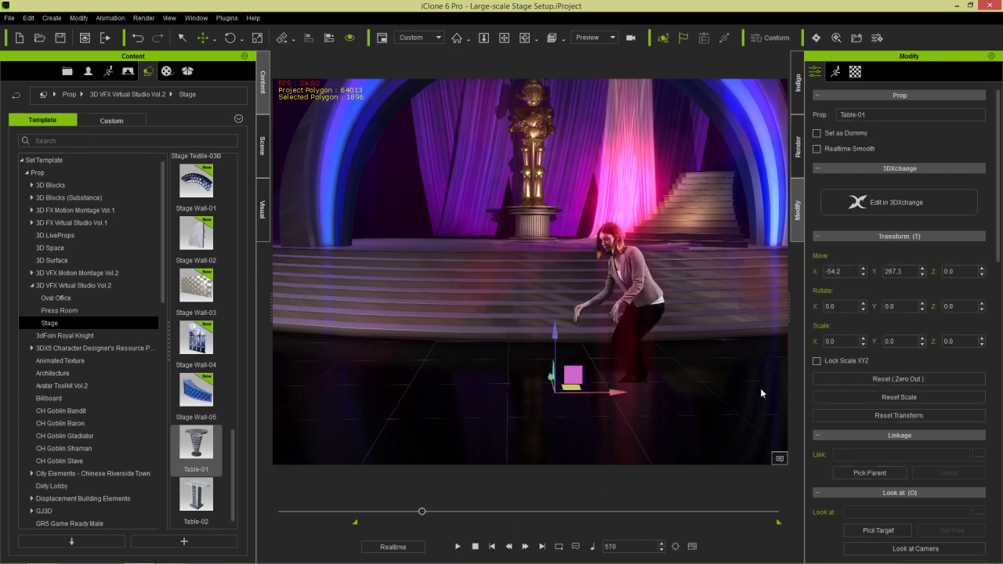
{"action": "left_click", "coordinate": [863, 342]}
{"action": "left_click", "coordinate": [922, 339]}
{"action": "left_click", "coordinate": [982, 339]}
{"action": "key", "text": "F3"}
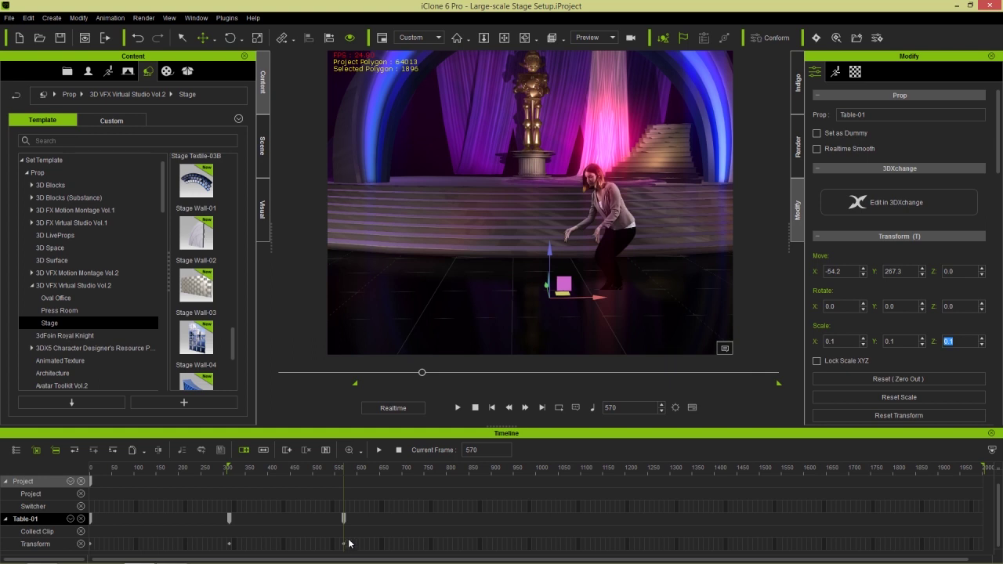
Step: Advance to frame 720 and set the table's X, Y and Z scale to 100
{"action": "left_click", "coordinate": [458, 408]}
{"action": "left_click", "coordinate": [459, 408]}
{"action": "double_click", "coordinate": [828, 341]}
{"action": "type", "text": "100"}
{"action": "double_click", "coordinate": [888, 341]}
{"action": "type", "text": "100"}
{"action": "double_click", "coordinate": [939, 342]}
{"action": "type", "text": "10"}
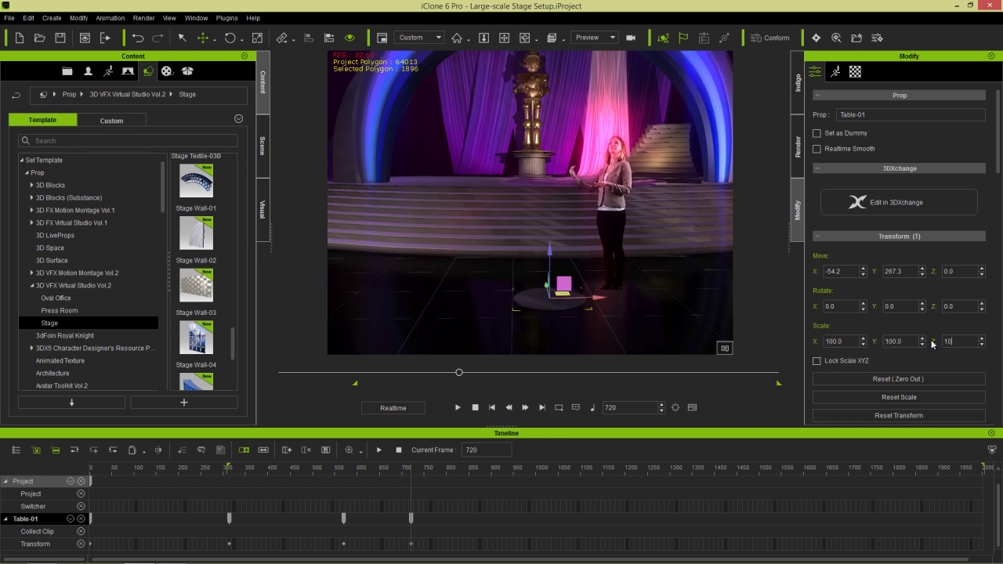
{"action": "type", "text": "0"}
{"action": "key", "text": "Return"}
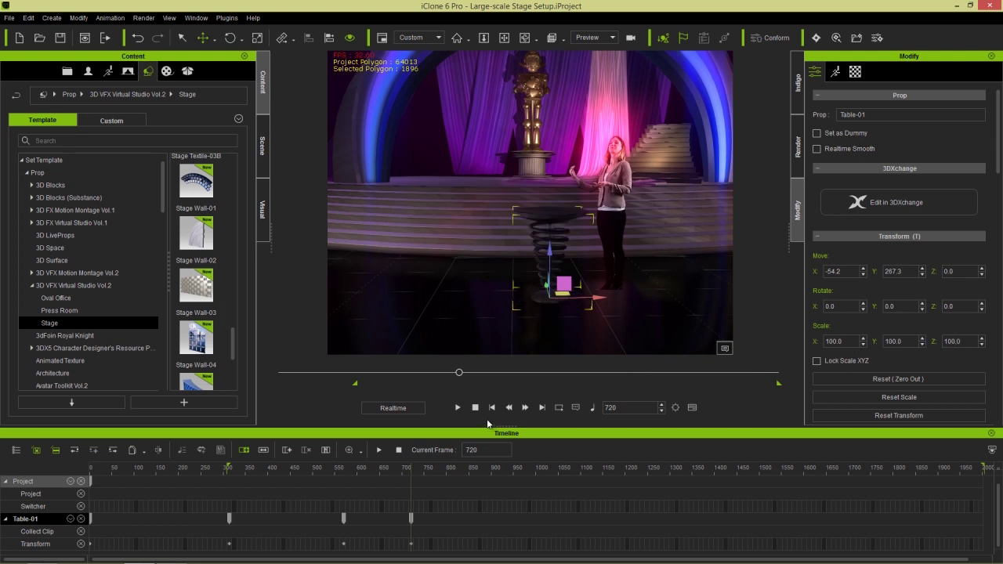
Step: Play the table's growth, move its last transform key earlier to about frame 670 and replay the result
{"action": "left_click", "coordinate": [460, 407]}
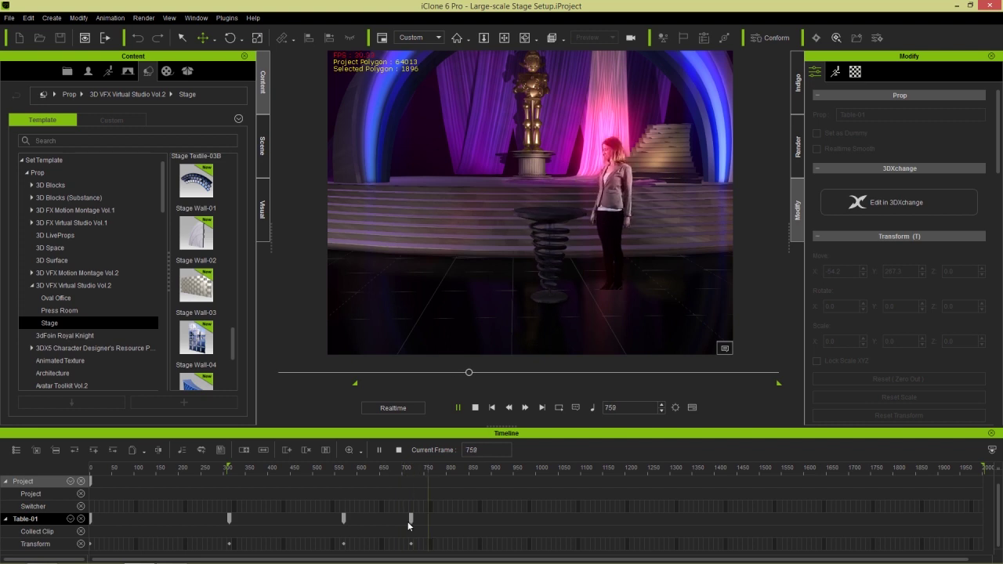
{"action": "left_click_drag", "start_coordinate": [413, 522], "coordinate": [393, 525]}
{"action": "left_click_drag", "start_coordinate": [352, 468], "coordinate": [330, 470]}
{"action": "key", "text": "space"}
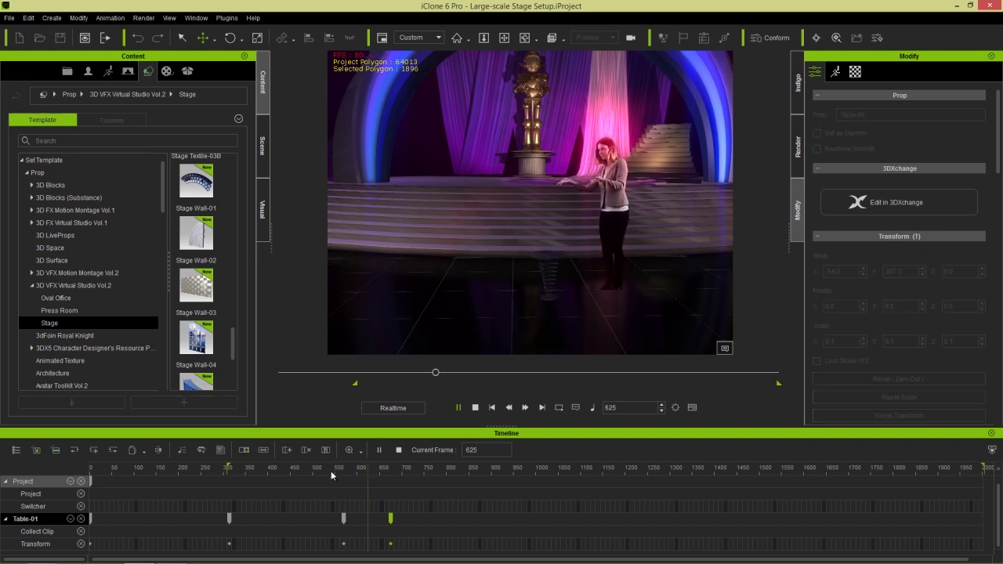
Step: At frame 569, set the table surface's self illumination to 100 and play to frame 707 to review the table's appearance
{"action": "left_click_drag", "start_coordinate": [372, 469], "coordinate": [343, 478]}
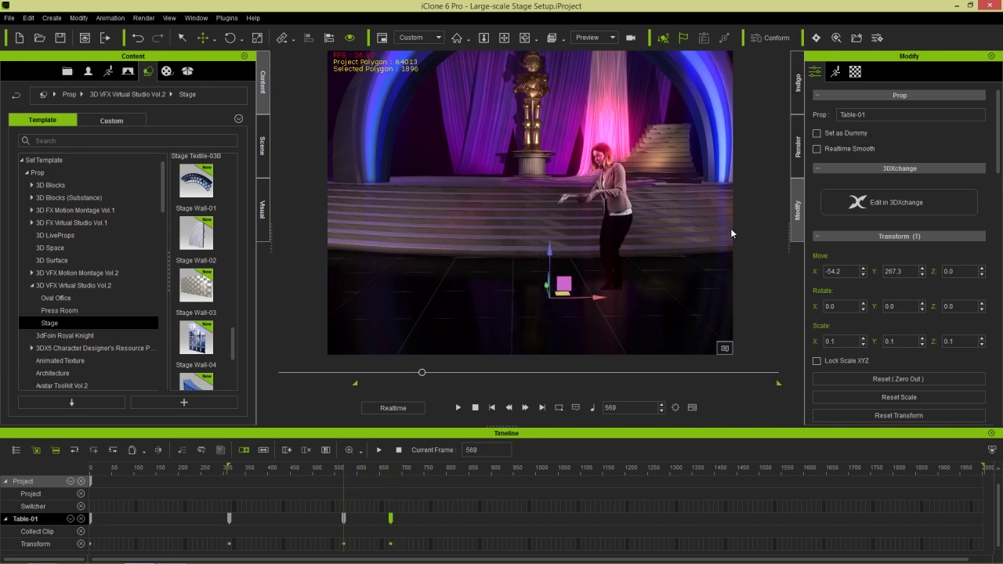
{"action": "left_click", "coordinate": [855, 72]}
{"action": "left_click_drag", "start_coordinate": [999, 138], "coordinate": [998, 235]}
{"action": "scroll", "coordinate": [899, 250], "scroll_direction": "up", "scroll_amount": 3}
{"action": "left_click_drag", "start_coordinate": [816, 272], "coordinate": [958, 275]}
{"action": "left_click", "coordinate": [459, 408]}
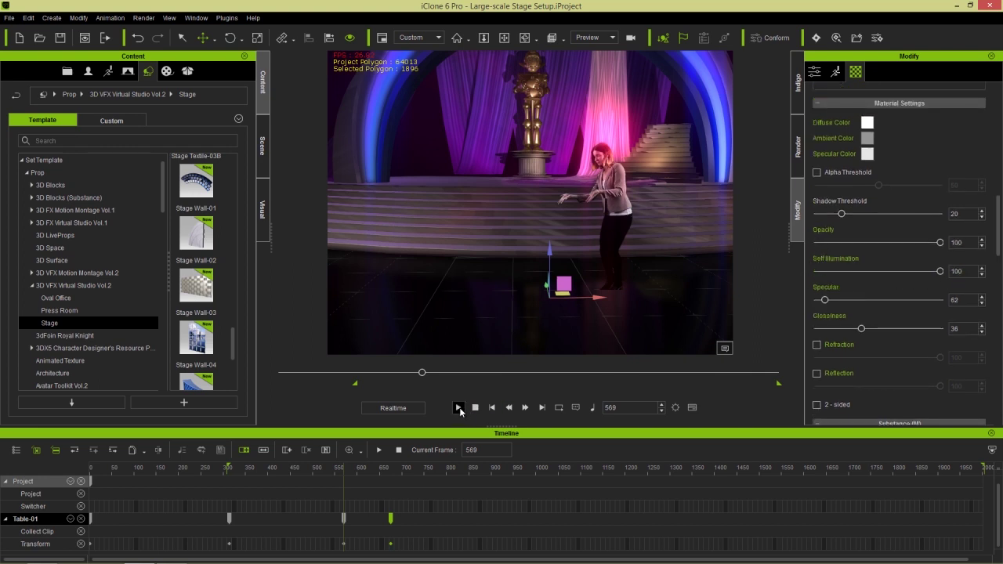
{"action": "left_click", "coordinate": [458, 408]}
{"action": "left_click", "coordinate": [524, 213]}
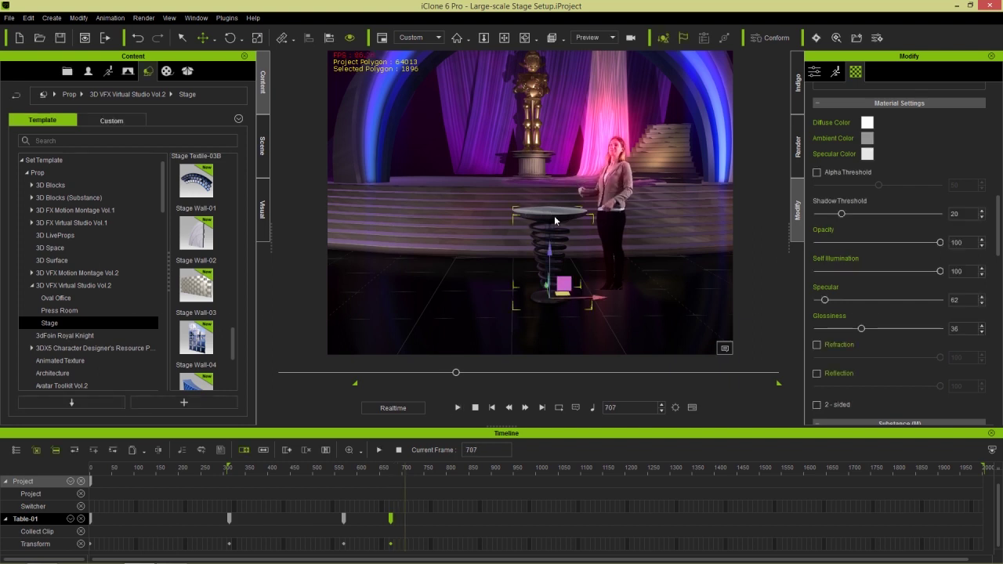
{"action": "left_click", "coordinate": [474, 408]}
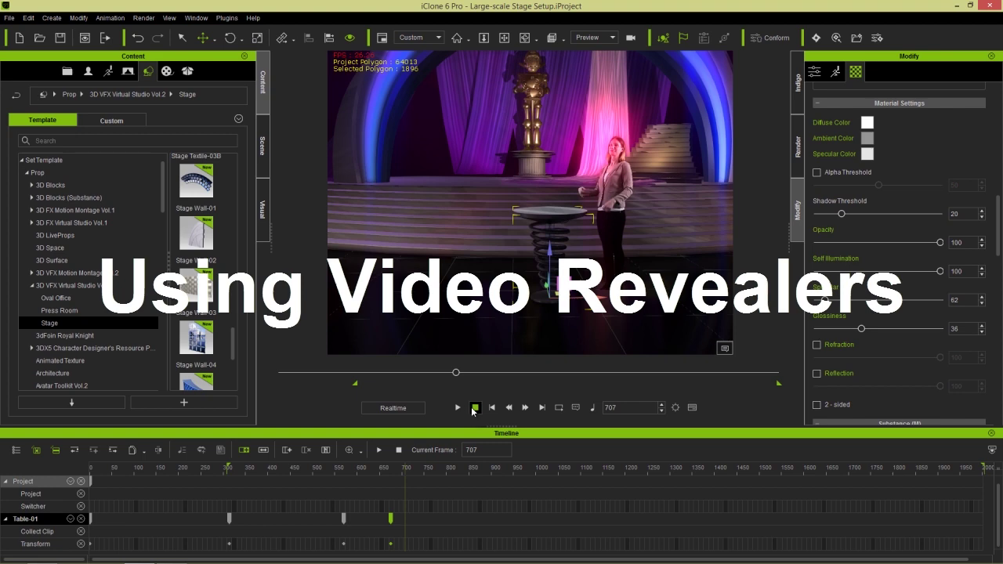
Step: Go to frame 563 and open the Revealers videos in Super VFX 200's Motion Elements library
{"action": "left_click", "coordinate": [340, 469]}
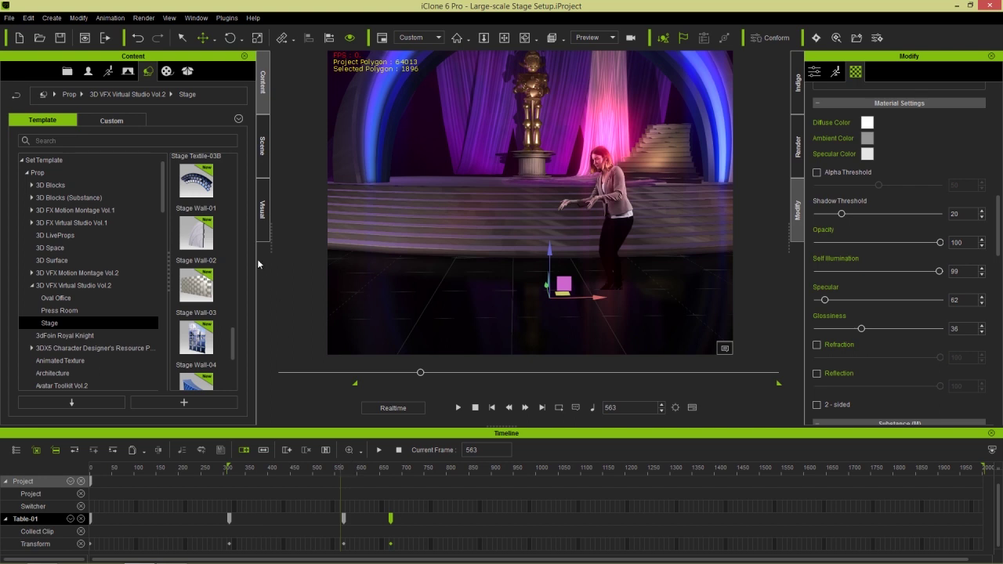
{"action": "left_click", "coordinate": [168, 72]}
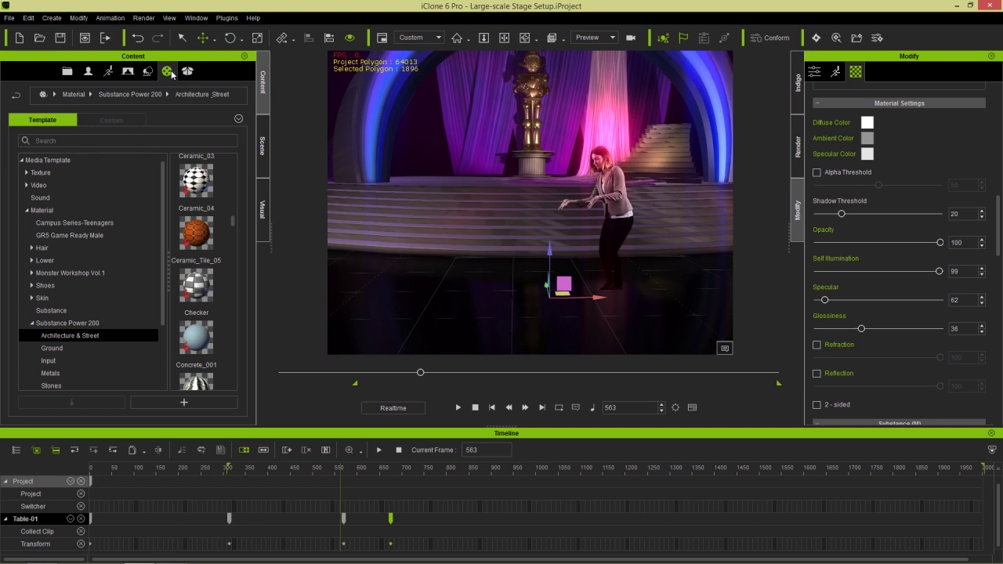
{"action": "left_click", "coordinate": [28, 211]}
{"action": "left_click", "coordinate": [27, 186]}
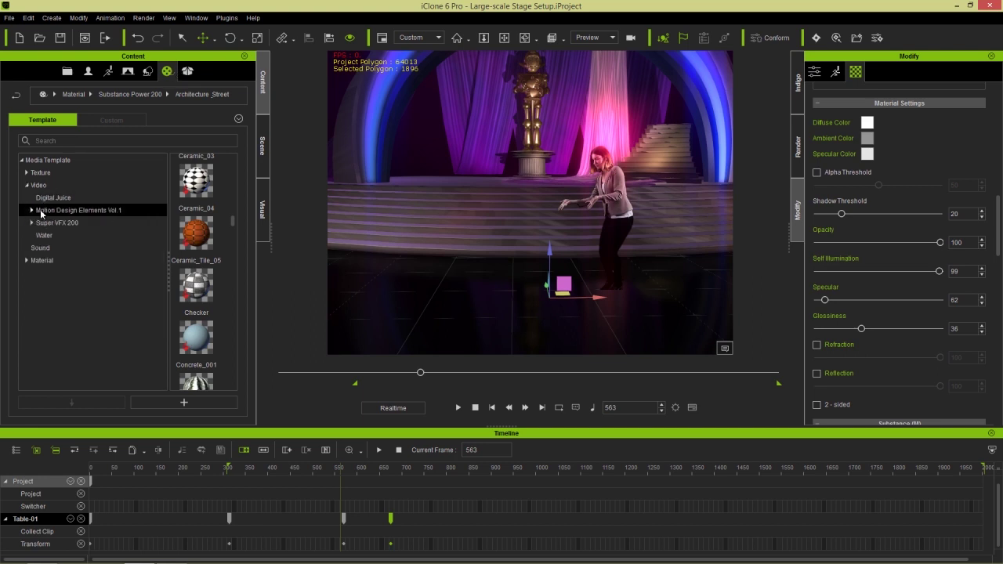
{"action": "left_click", "coordinate": [32, 224]}
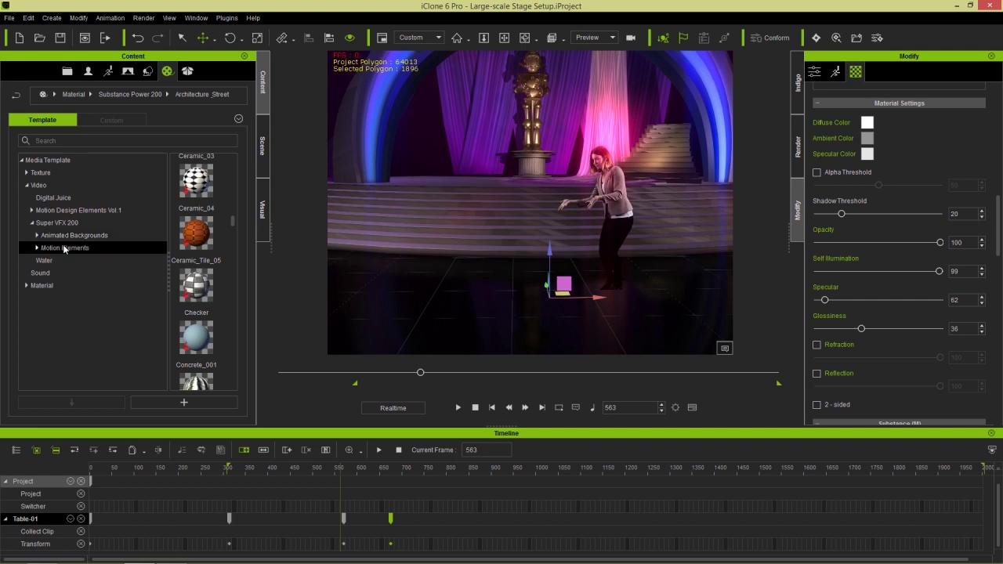
{"action": "left_click", "coordinate": [37, 247]}
{"action": "left_click", "coordinate": [71, 302]}
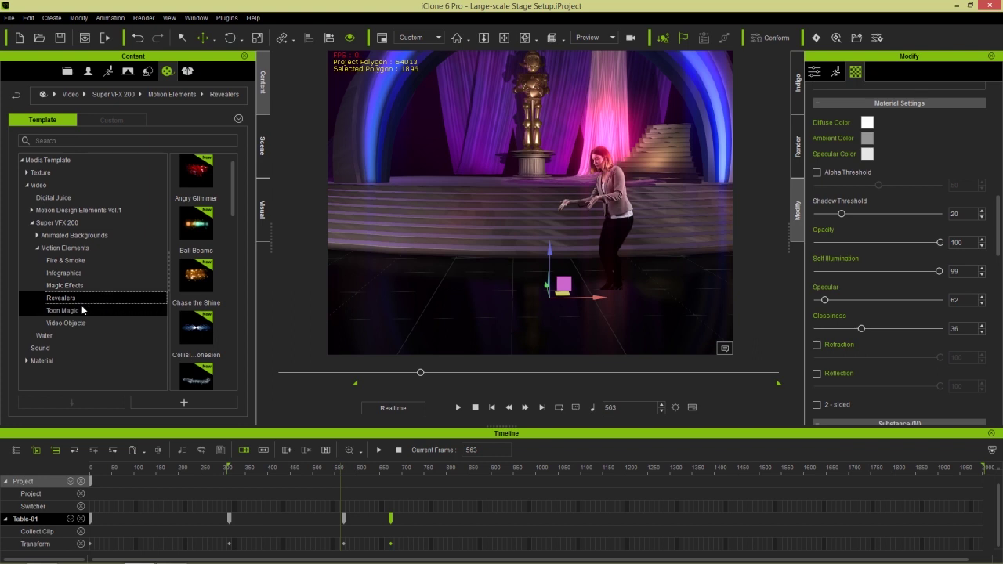
{"action": "left_click", "coordinate": [73, 312]}
{"action": "left_click", "coordinate": [67, 322]}
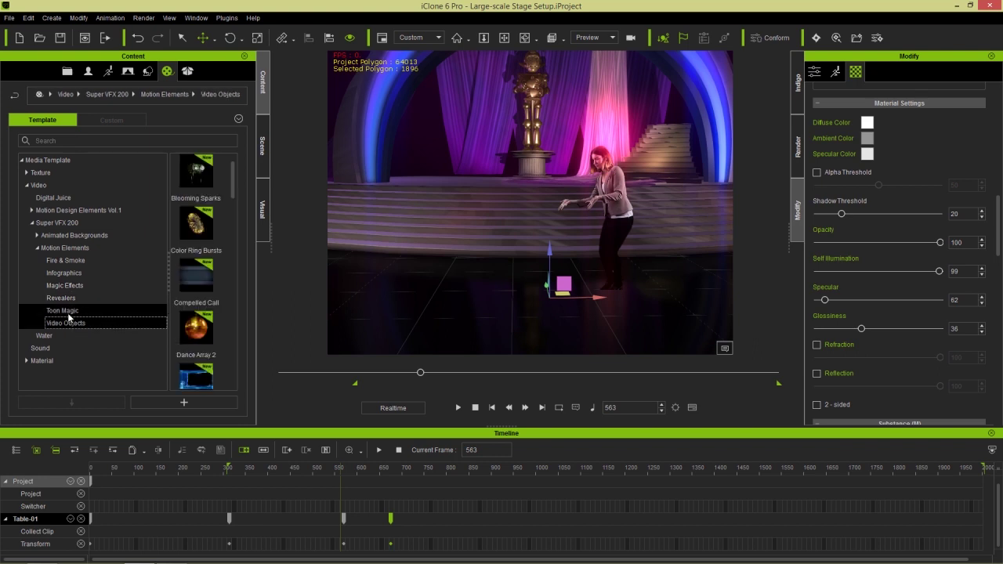
{"action": "left_click", "coordinate": [64, 301]}
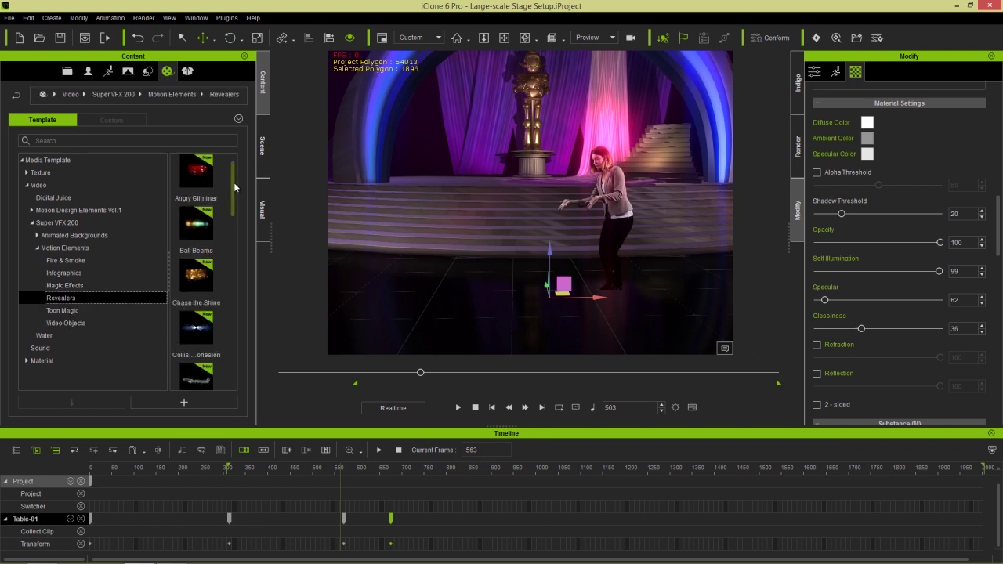
Step: Add the Light Explosion revealer to the stage floor beside the host as a Billboard
{"action": "scroll", "coordinate": [233, 196], "scroll_direction": "down", "scroll_amount": 2}
{"action": "left_click_drag", "start_coordinate": [233, 196], "coordinate": [551, 305]}
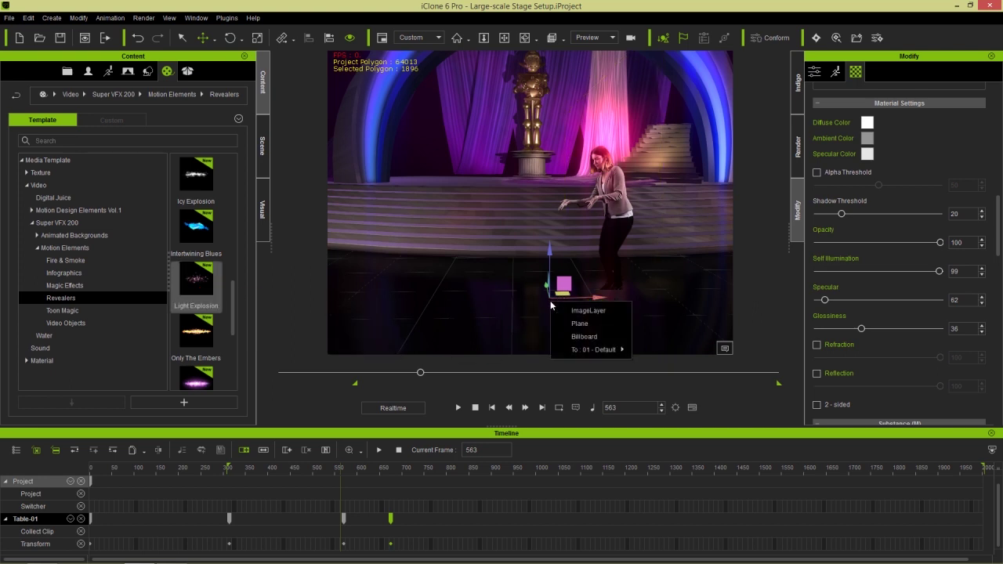
{"action": "left_click", "coordinate": [599, 338]}
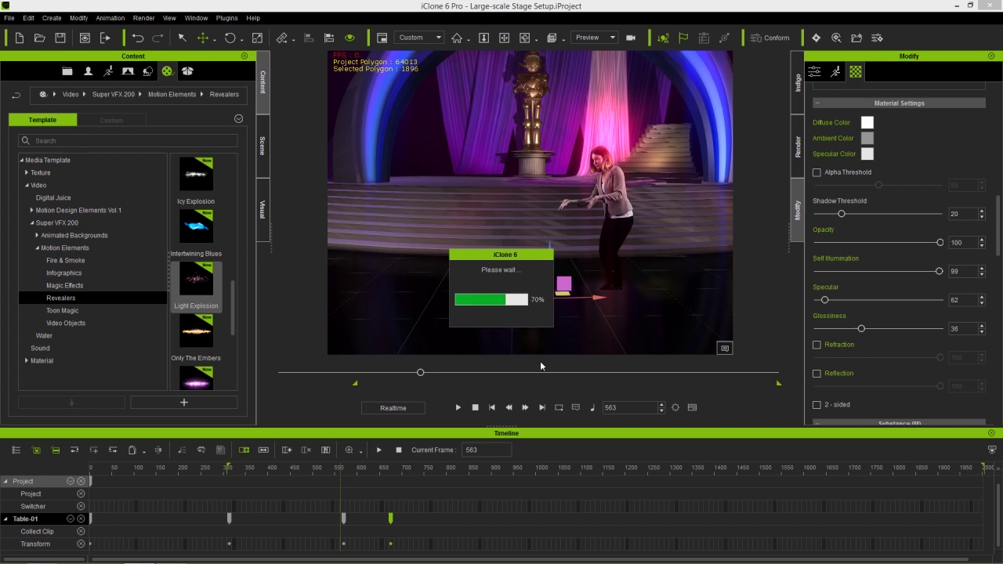
Step: Play the revealer over the table's growth, rewind to frame 438 and replay to frame 622
{"action": "left_click", "coordinate": [459, 408]}
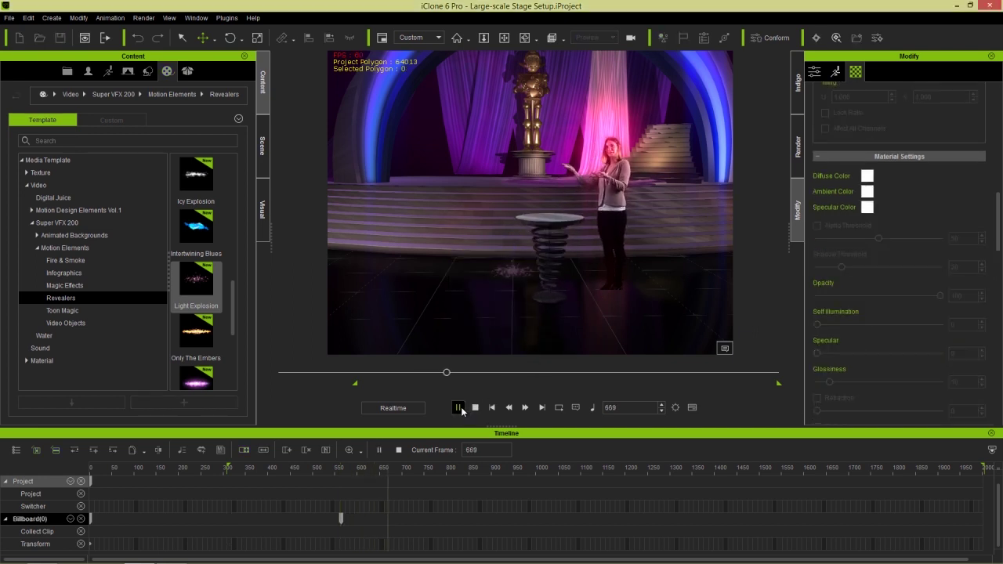
{"action": "left_click", "coordinate": [475, 407]}
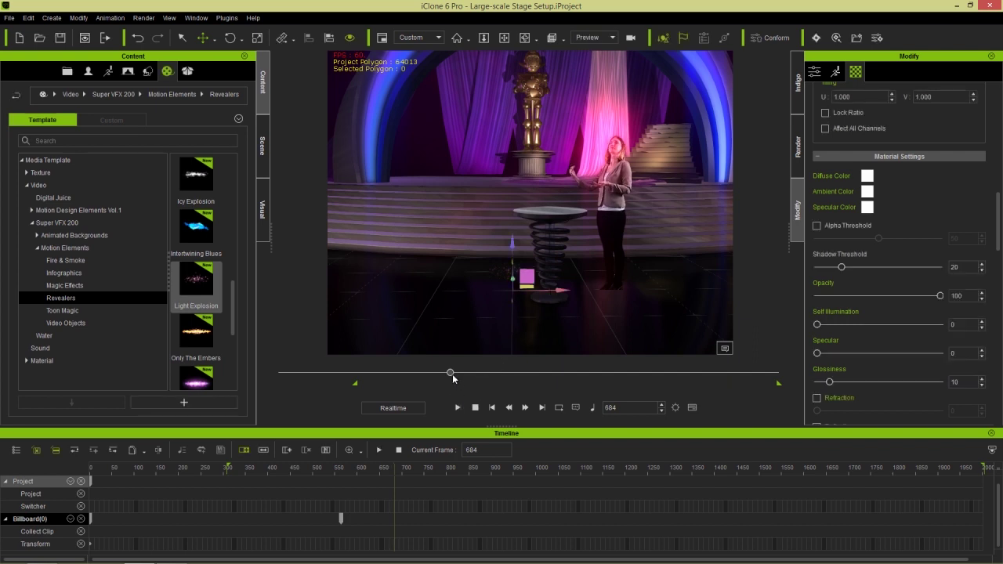
{"action": "left_click_drag", "start_coordinate": [452, 374], "coordinate": [388, 374]}
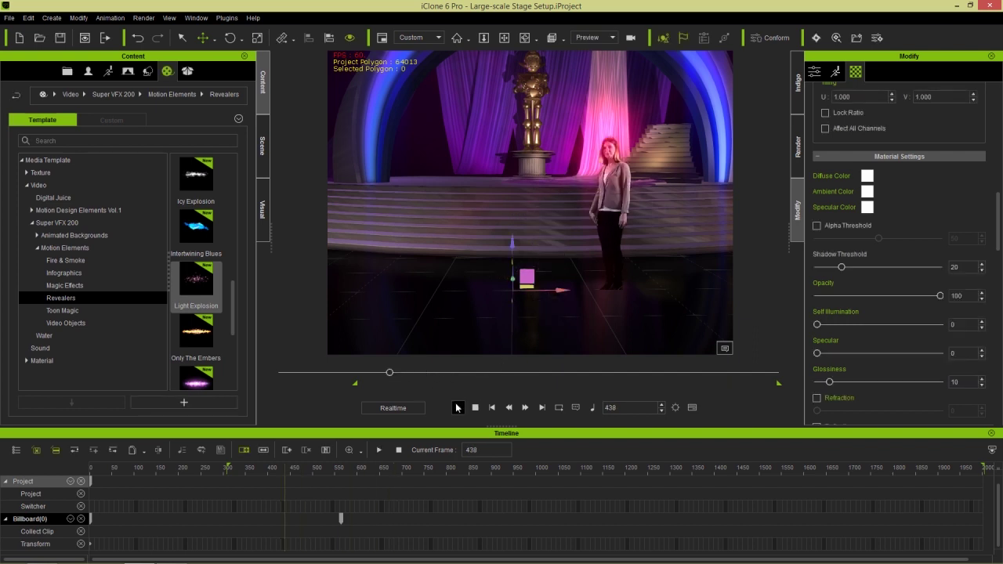
{"action": "left_click", "coordinate": [458, 408]}
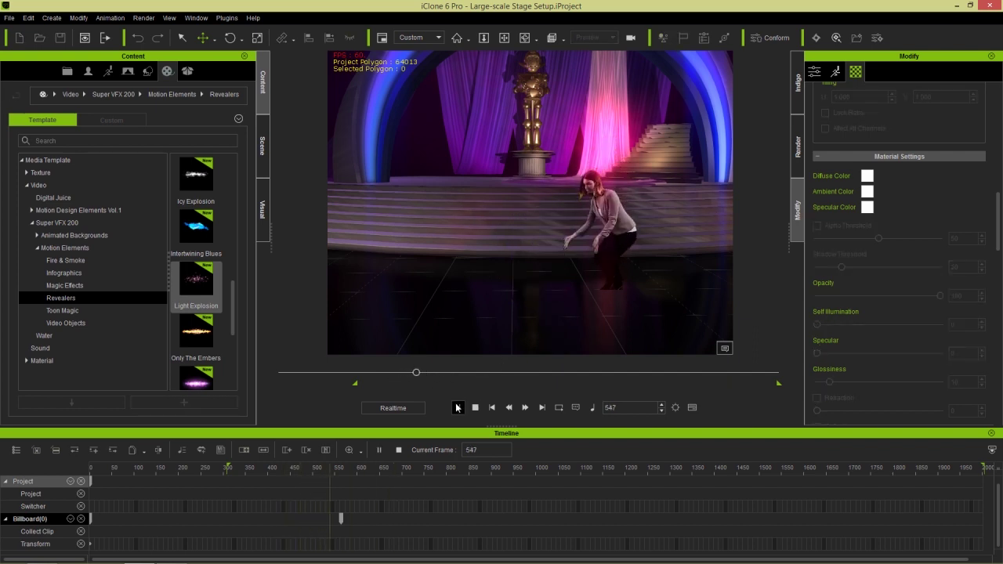
{"action": "left_click", "coordinate": [458, 407]}
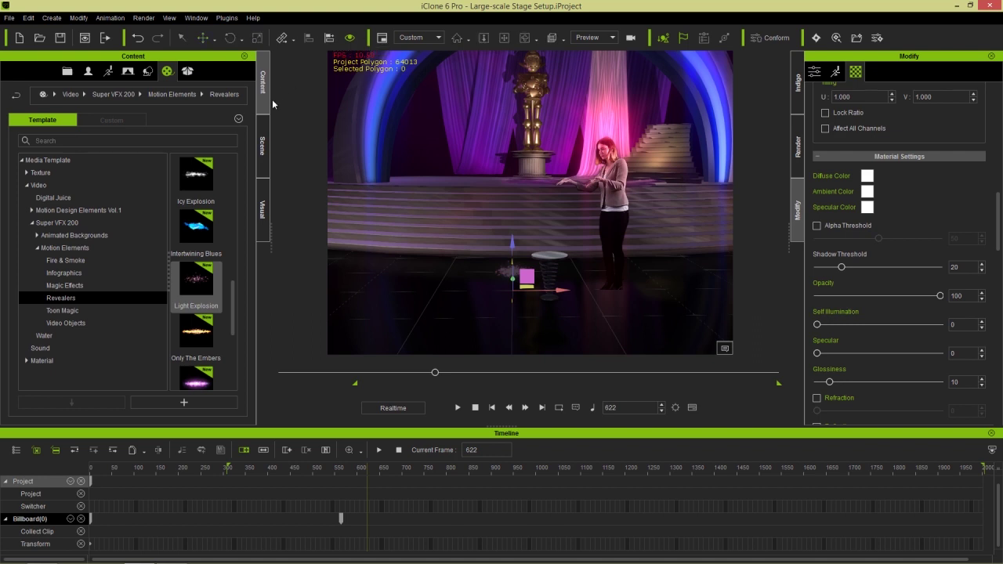
Step: Align the revealer billboard to Table-01 on the X and Y axes by Pivot
{"action": "left_click", "coordinate": [262, 145]}
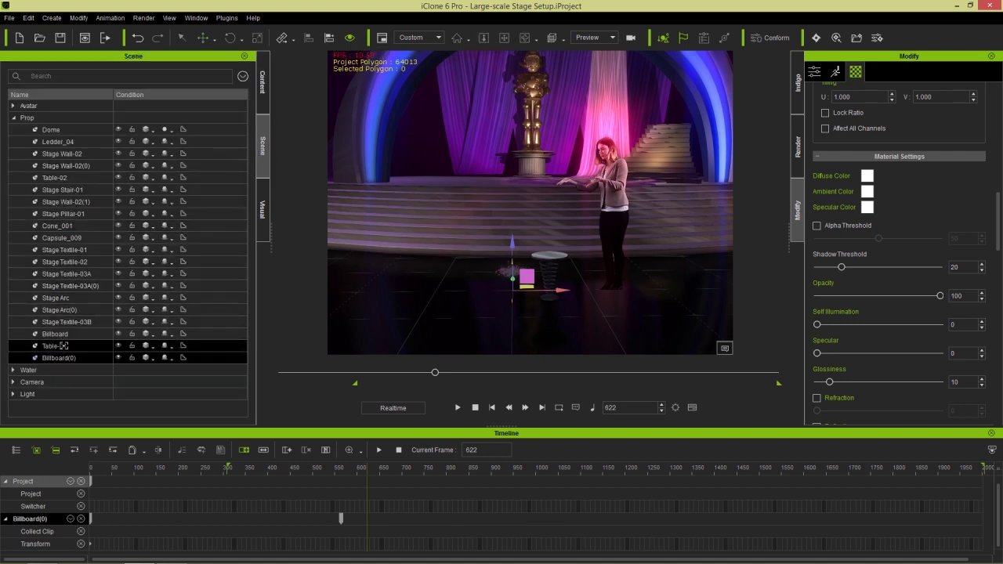
{"action": "key", "text": "ctrl+l"}
{"action": "left_click", "coordinate": [670, 352]}
{"action": "left_click", "coordinate": [706, 353]}
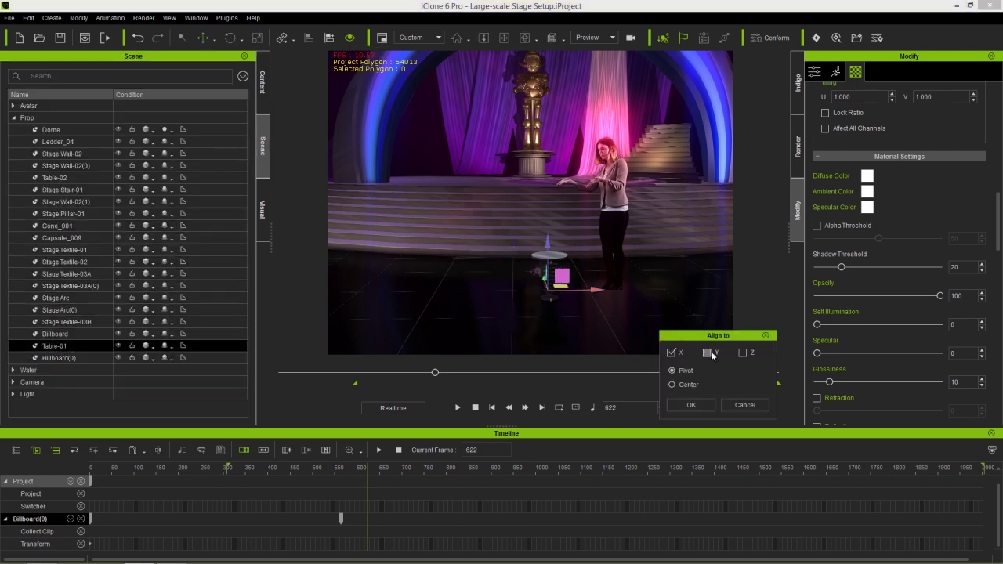
{"action": "left_click", "coordinate": [691, 405]}
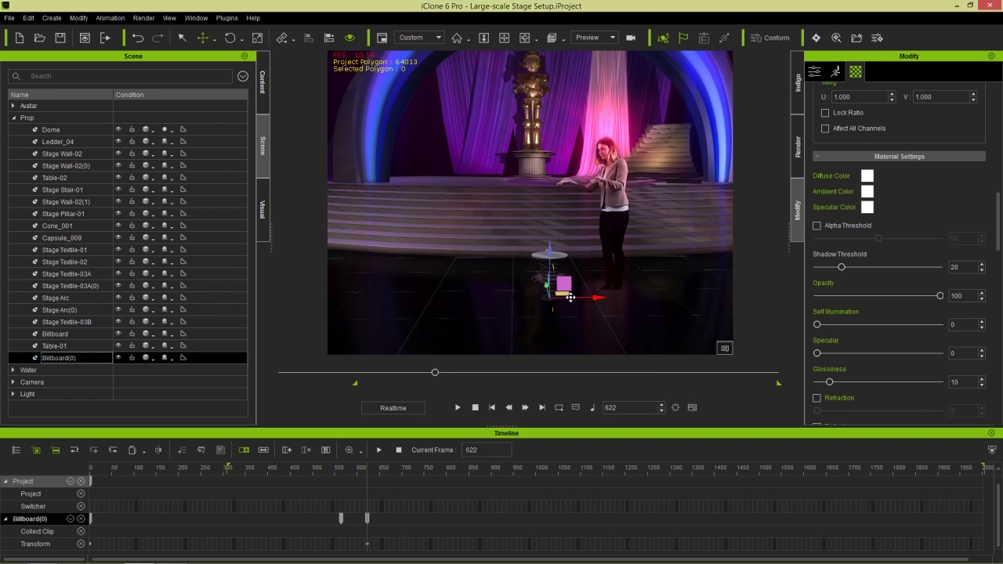
Step: Enlarge the revealer billboard and reposition it so the explosion covers the table's base
{"action": "mouse_move", "coordinate": [563, 295]}
{"action": "left_mouse_down"}
{"action": "mouse_move", "coordinate": [569, 307]}
{"action": "mouse_move", "coordinate": [557, 311]}
{"action": "left_mouse_up"}
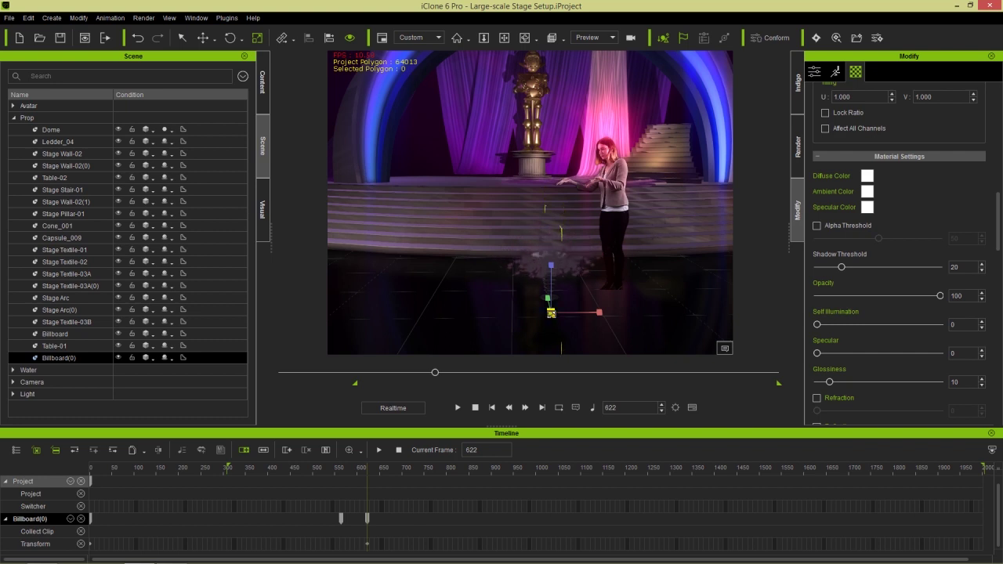
{"action": "left_click_drag", "start_coordinate": [566, 312], "coordinate": [545, 308]}
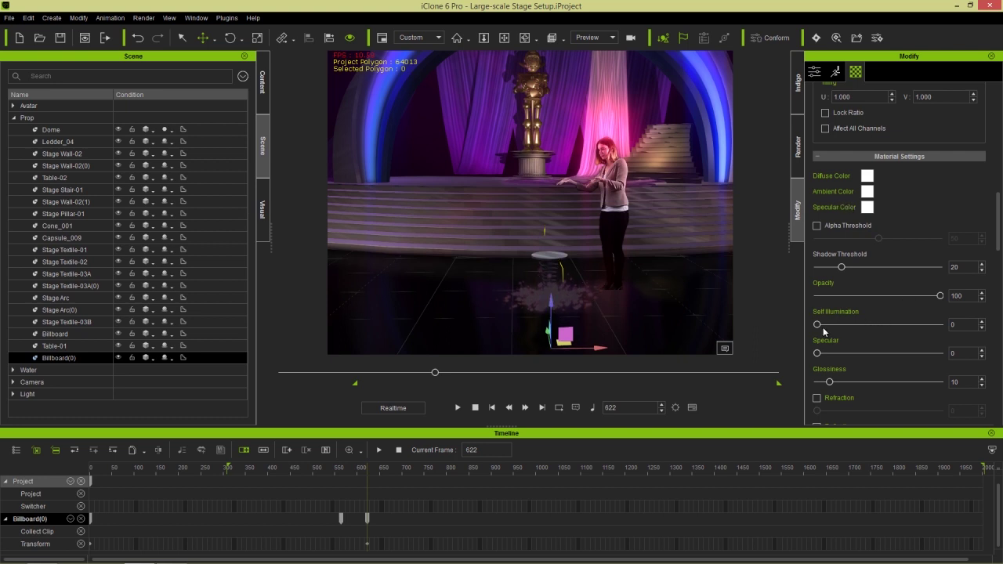
Step: At frame 551, raise the revealer billboard's self illumination to the maximum and play the effect
{"action": "left_click_drag", "start_coordinate": [845, 321], "coordinate": [807, 318]}
{"action": "left_click_drag", "start_coordinate": [347, 470], "coordinate": [336, 470]}
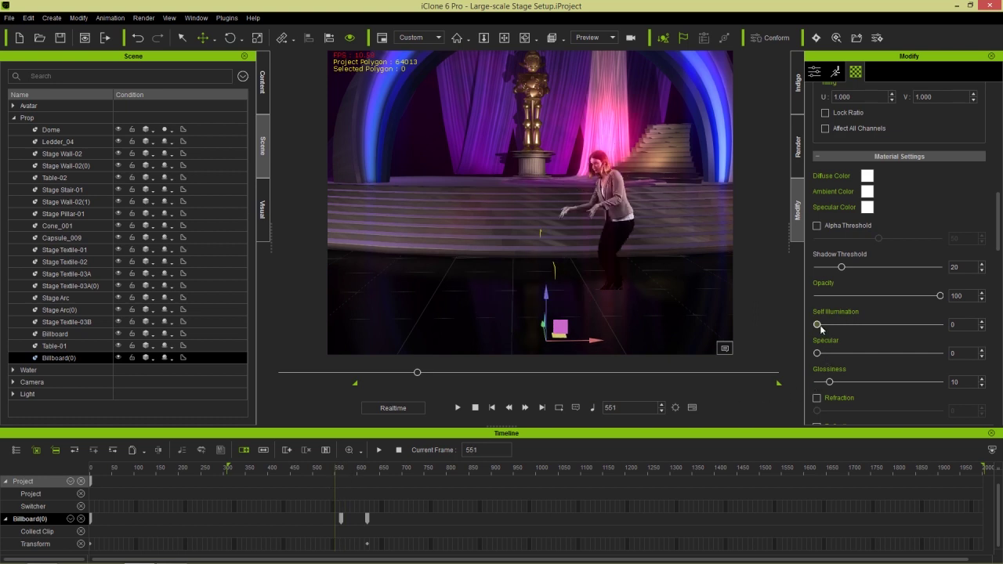
{"action": "left_click_drag", "start_coordinate": [817, 325], "coordinate": [979, 324]}
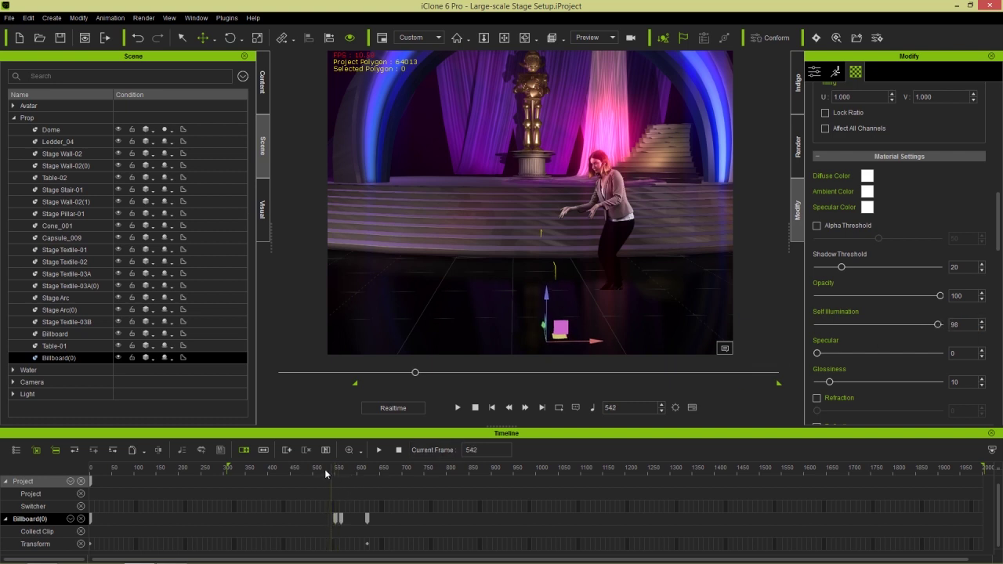
{"action": "key", "text": "space"}
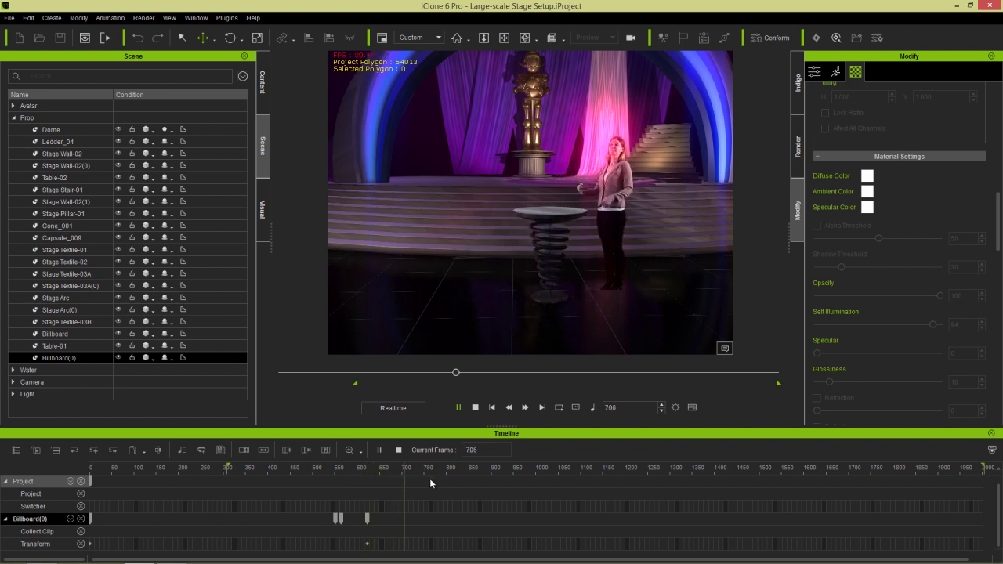
Step: At frame 622, set the revealer billboard's self illumination to 100 and replay the effect from before the table's growth
{"action": "left_click", "coordinate": [371, 473]}
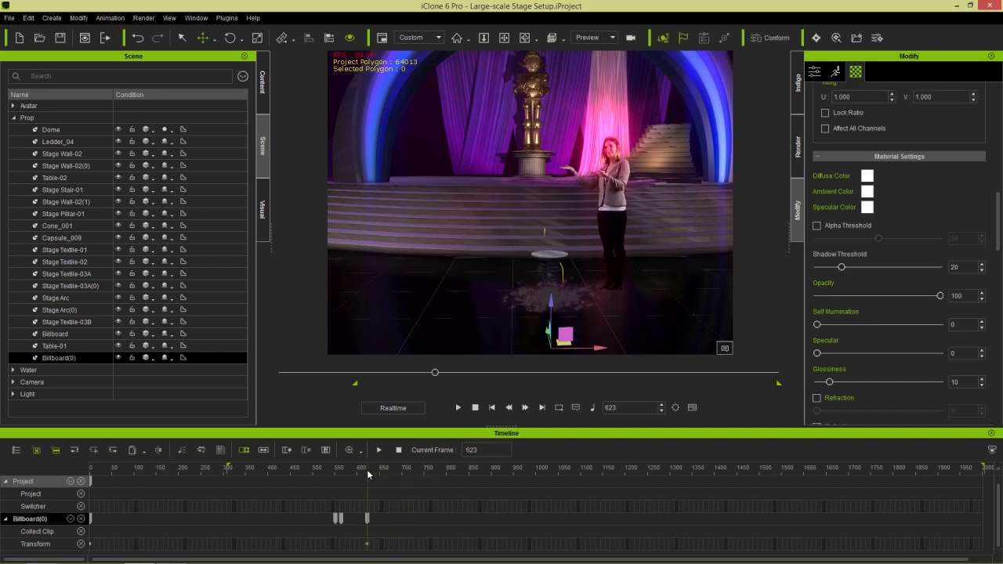
{"action": "scroll", "coordinate": [379, 493], "scroll_direction": "up", "scroll_amount": 3}
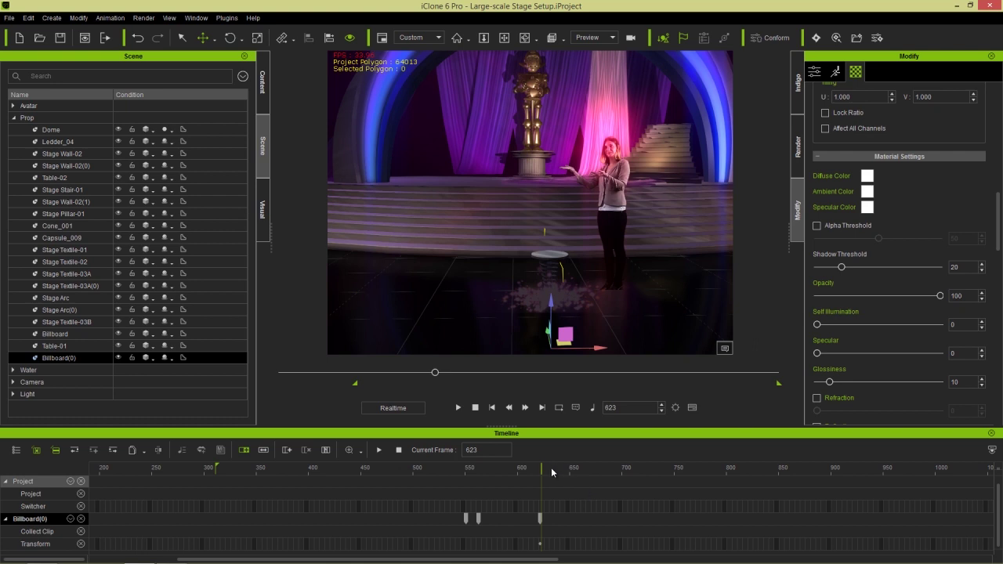
{"action": "left_click", "coordinate": [540, 517]}
{"action": "left_click_drag", "start_coordinate": [818, 324], "coordinate": [949, 327]}
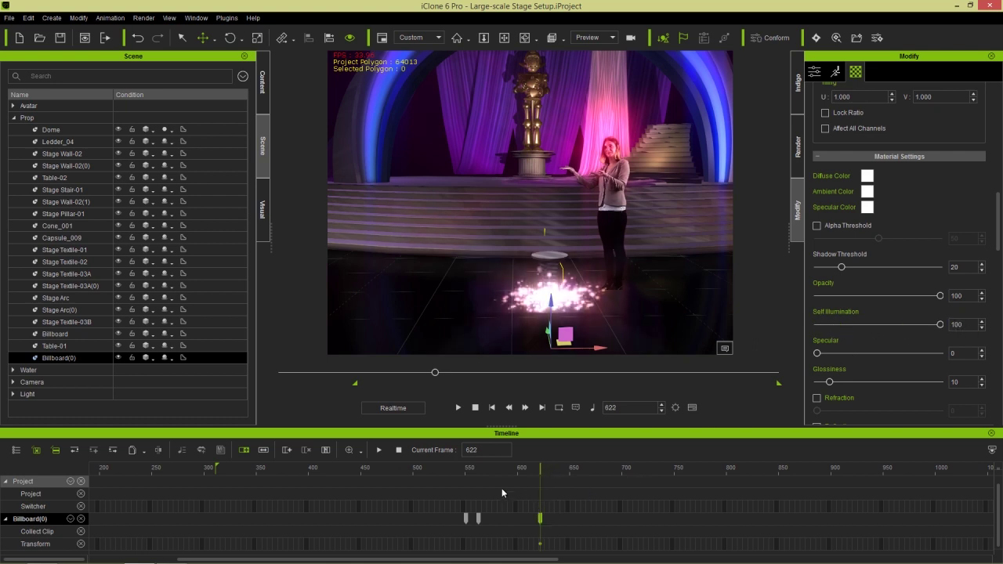
{"action": "left_click_drag", "start_coordinate": [496, 470], "coordinate": [425, 471]}
{"action": "key", "text": "space"}
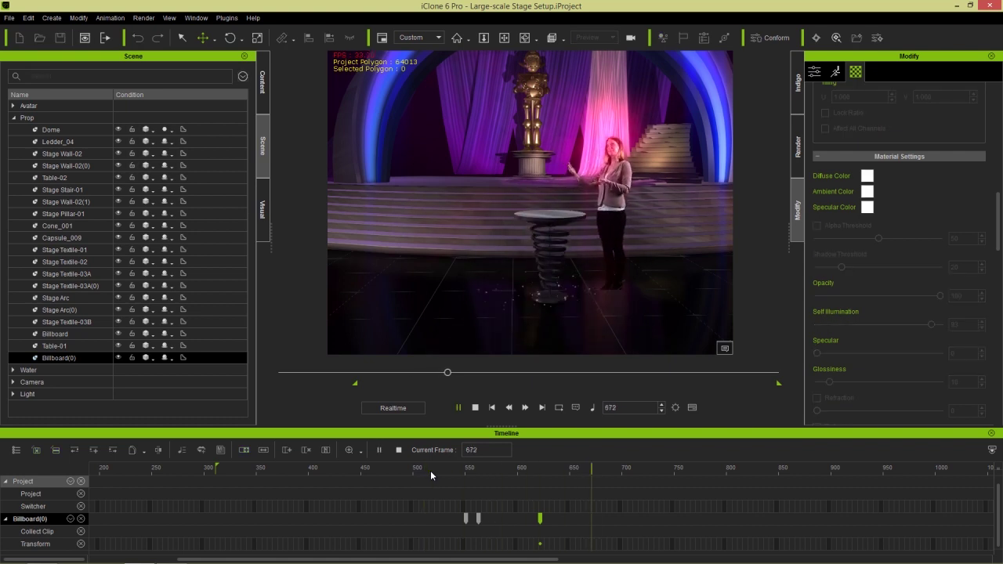
Step: Scale up the revealer billboard at frame 622 and remove its object animation
{"action": "left_click", "coordinate": [538, 467]}
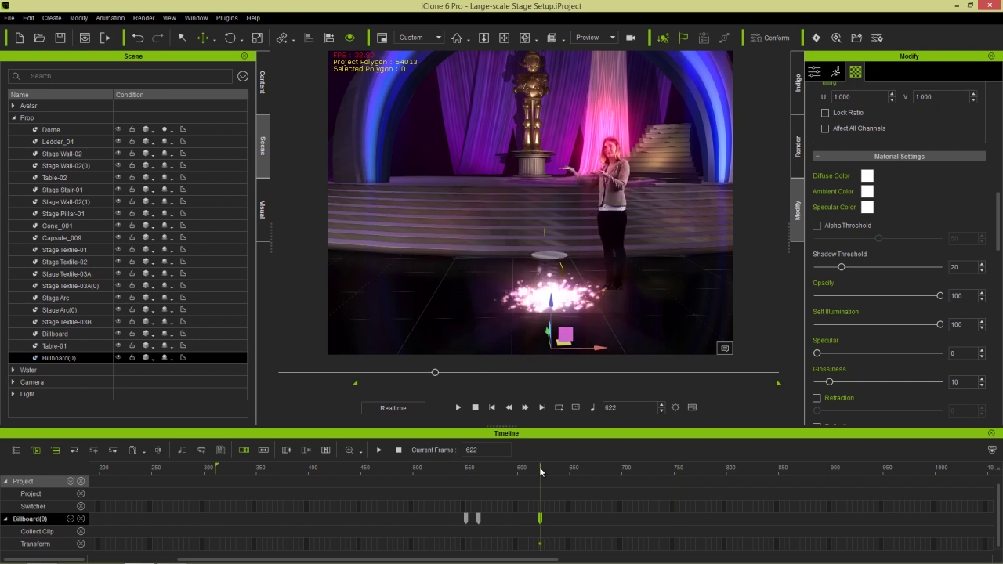
{"action": "key", "text": "r"}
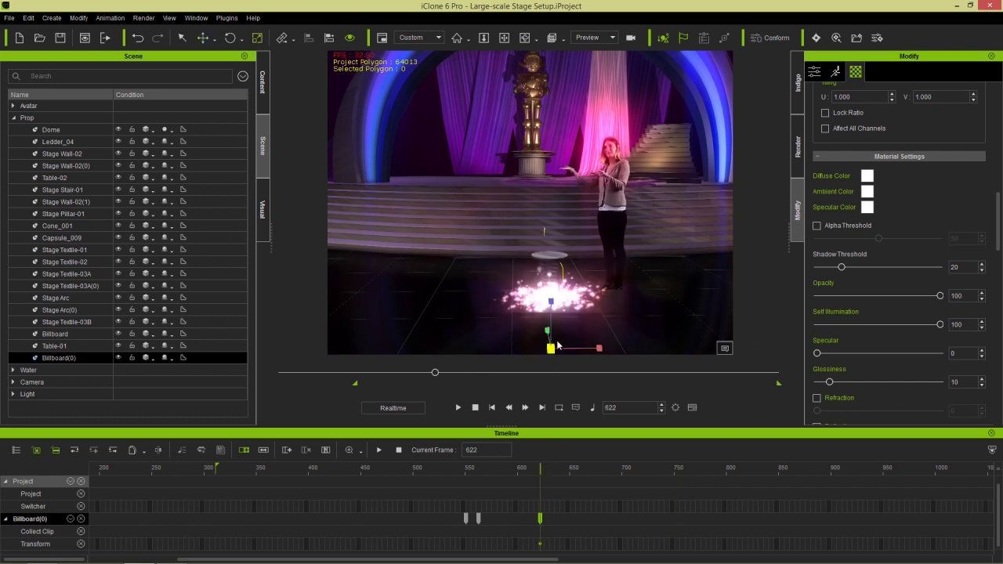
{"action": "left_click_drag", "start_coordinate": [551, 347], "coordinate": [581, 322]}
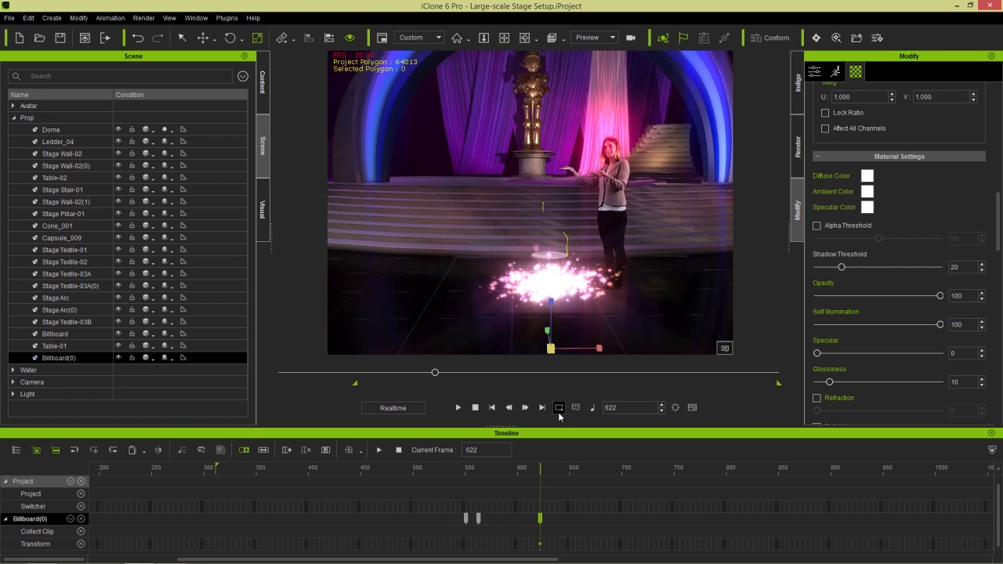
{"action": "right_click", "coordinate": [547, 284]}
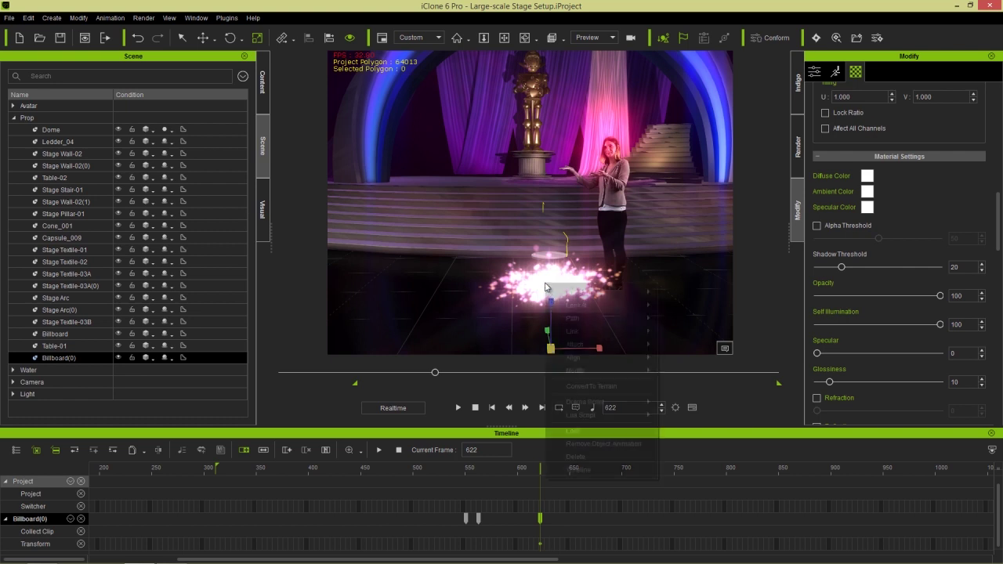
{"action": "left_click", "coordinate": [607, 444]}
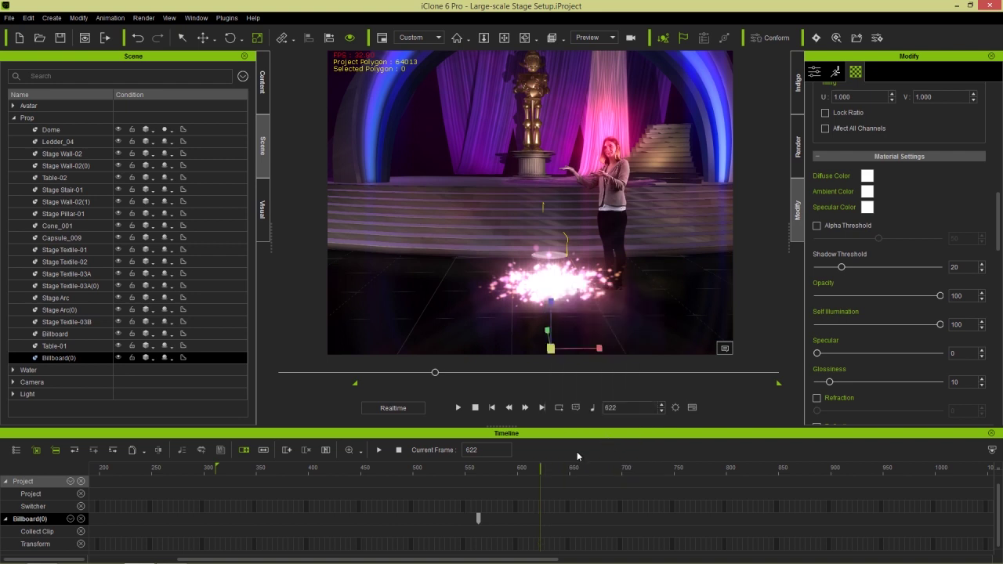
Step: Replay the table's growth with the revealer effect from frame 435 and stop playback
{"action": "left_click_drag", "start_coordinate": [492, 467], "coordinate": [344, 474]}
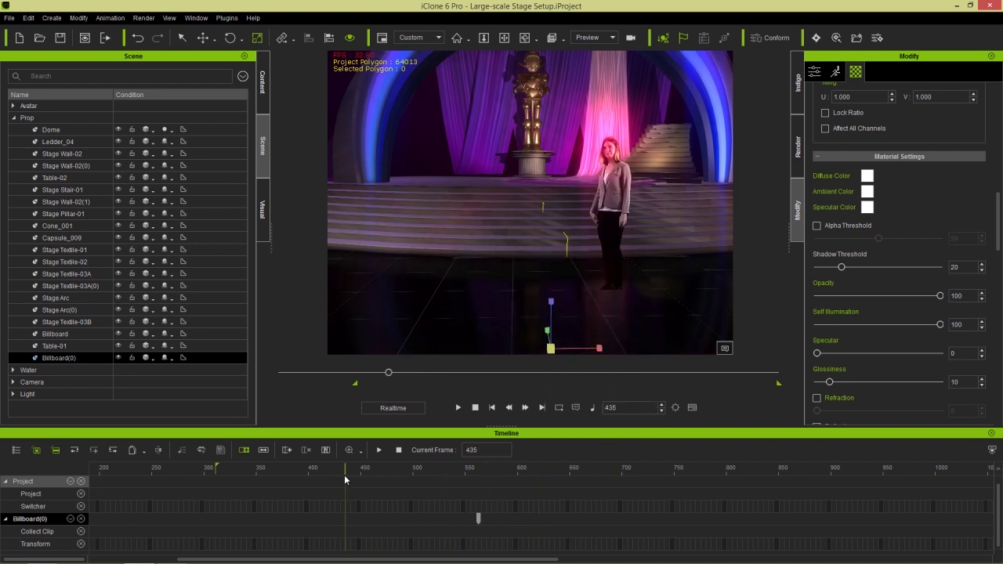
{"action": "key", "text": "space"}
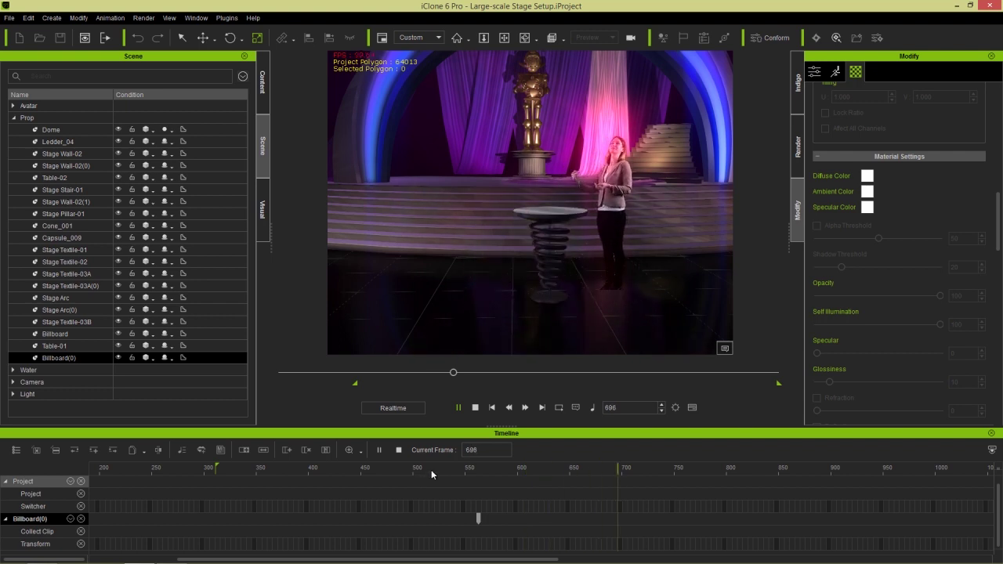
{"action": "left_click", "coordinate": [474, 408]}
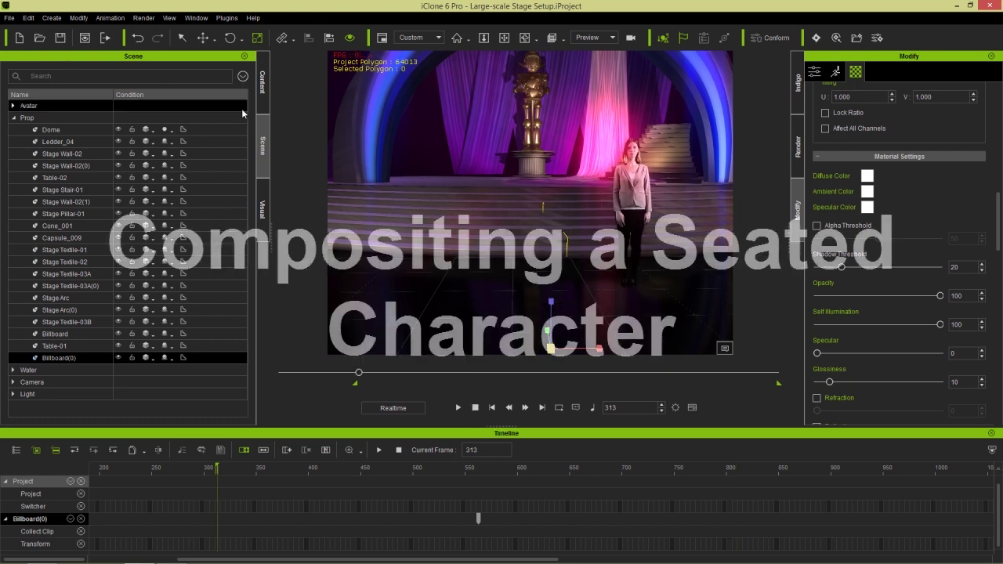
Step: Load the Official Press Room project from the 3D VFX Virtual Studio Vol.2 templates without saving the current project
{"action": "left_click", "coordinate": [261, 91]}
{"action": "left_click", "coordinate": [67, 71]}
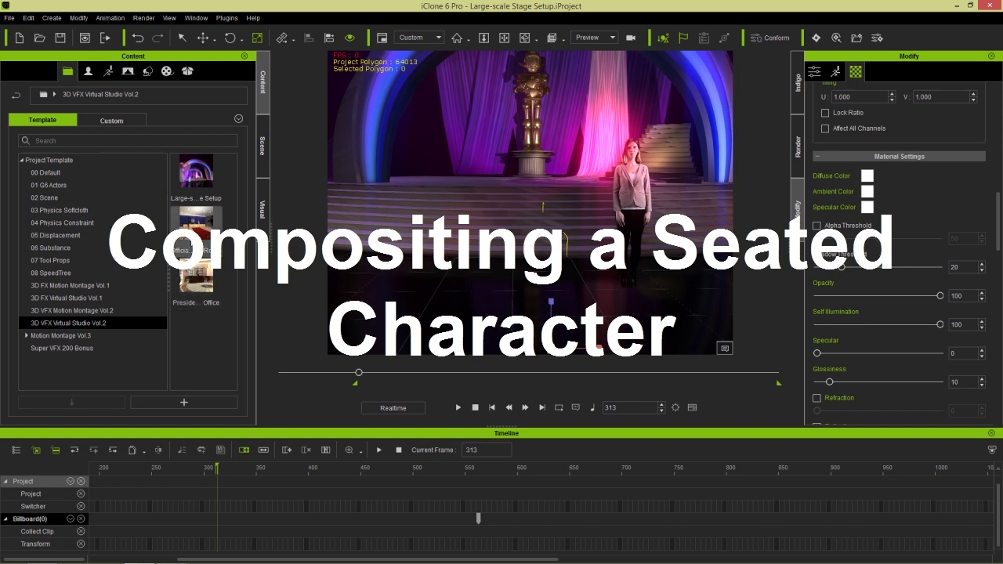
{"action": "double_click", "coordinate": [188, 245]}
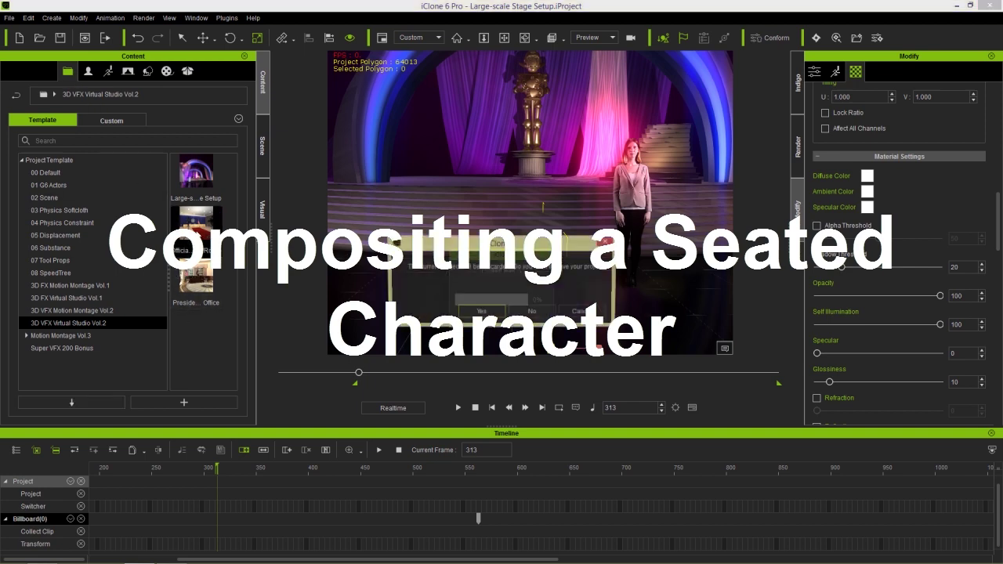
{"action": "left_click", "coordinate": [546, 313]}
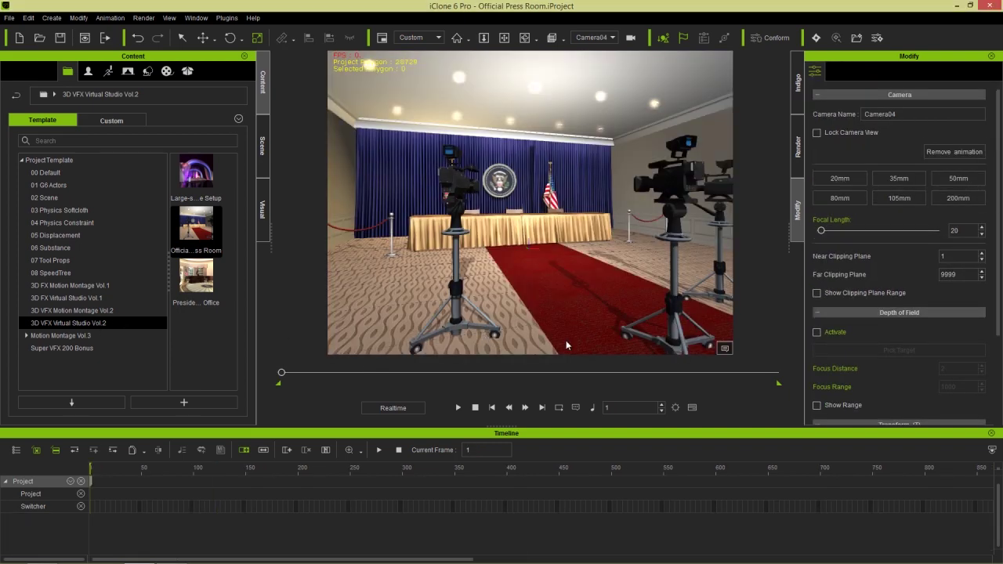
Step: Add Enoc3 Final.popVideo from the popVideo Resources folder to the press room scene as a billboard
{"action": "right_click_drag", "start_coordinate": [631, 239], "coordinate": [569, 241]}
{"action": "scroll", "coordinate": [569, 240], "scroll_direction": "up", "scroll_amount": 10}
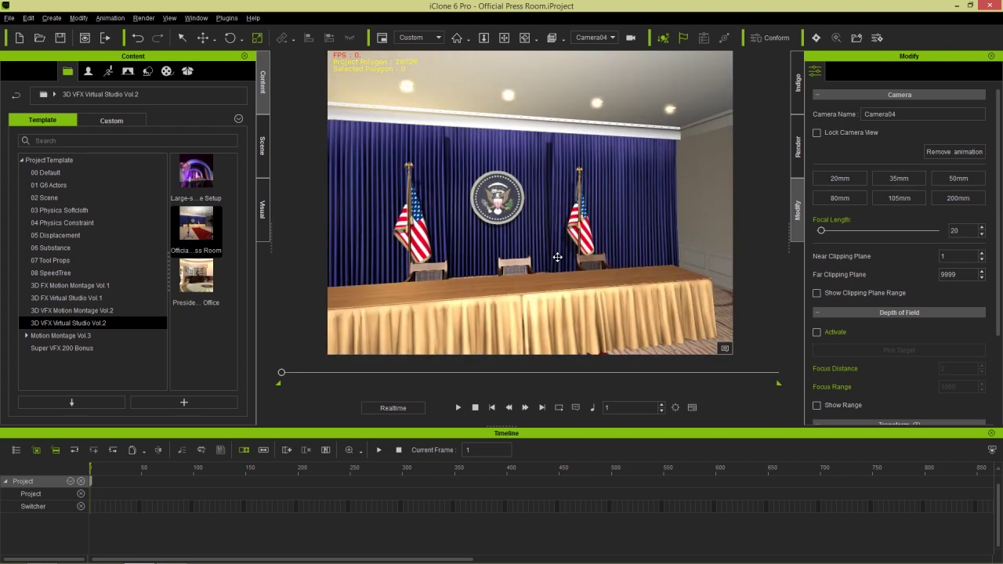
{"action": "right_click_drag", "start_coordinate": [557, 257], "coordinate": [559, 204]}
{"action": "key", "text": "alt+Tab"}
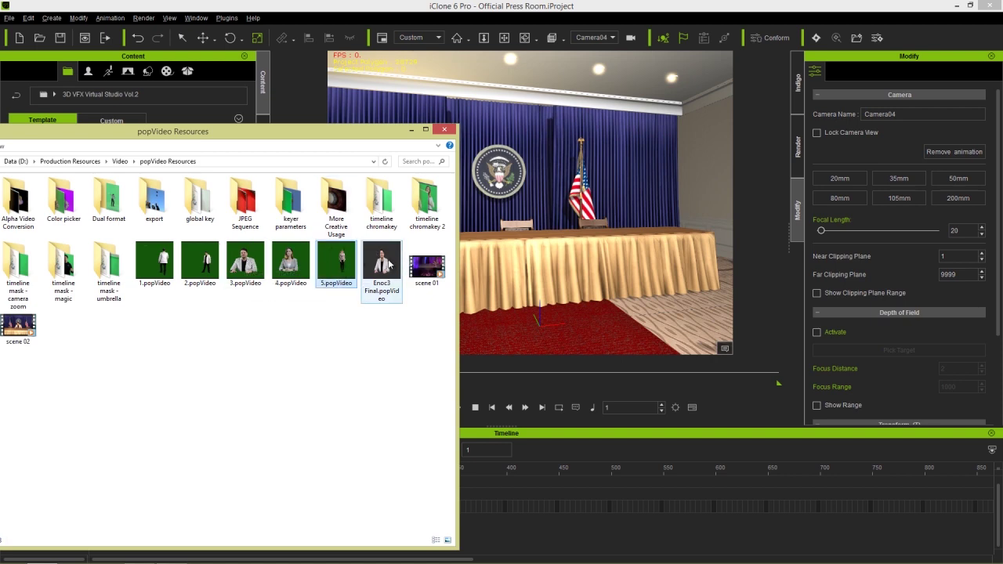
{"action": "left_click_drag", "start_coordinate": [387, 265], "coordinate": [506, 279]}
{"action": "left_click", "coordinate": [541, 303]}
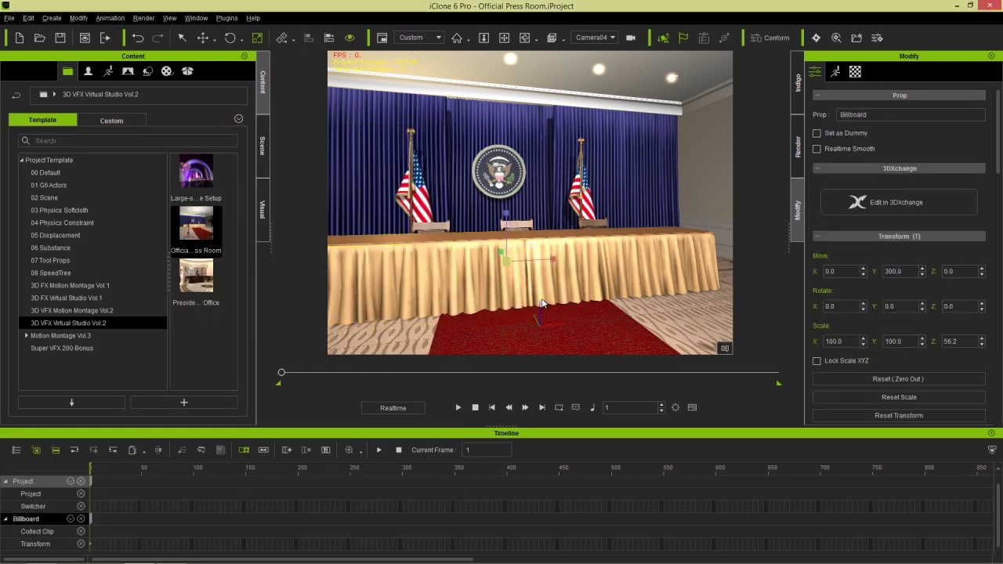
Step: Place the presenter billboard behind the table at about Y 160, Z 77.9 and scale it up to about 223.6
{"action": "left_click_drag", "start_coordinate": [538, 263], "coordinate": [561, 285]}
{"action": "scroll", "coordinate": [582, 333], "scroll_direction": "up", "scroll_amount": 5}
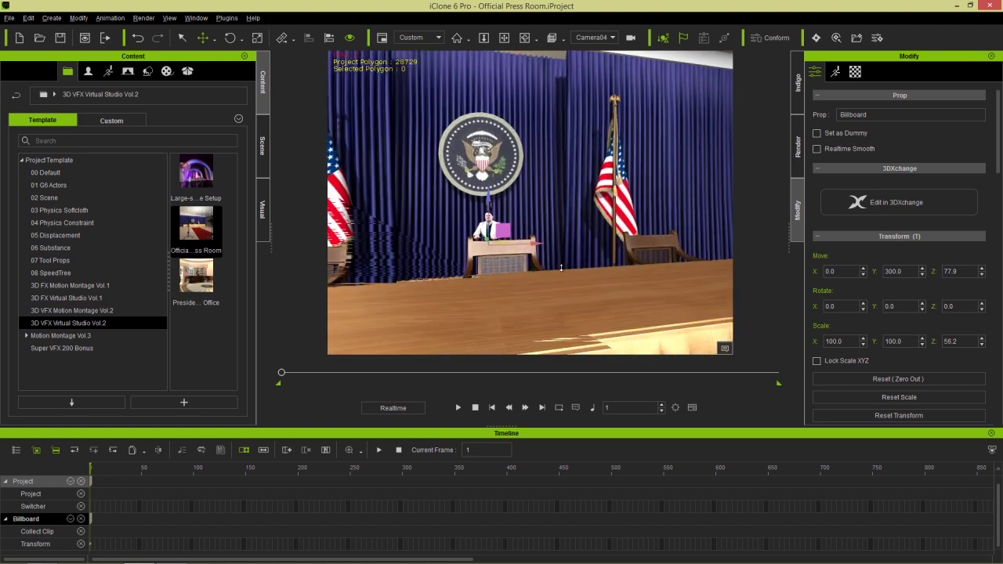
{"action": "scroll", "coordinate": [561, 268], "scroll_direction": "down", "scroll_amount": 3}
{"action": "right_click_drag", "start_coordinate": [561, 268], "coordinate": [499, 271]}
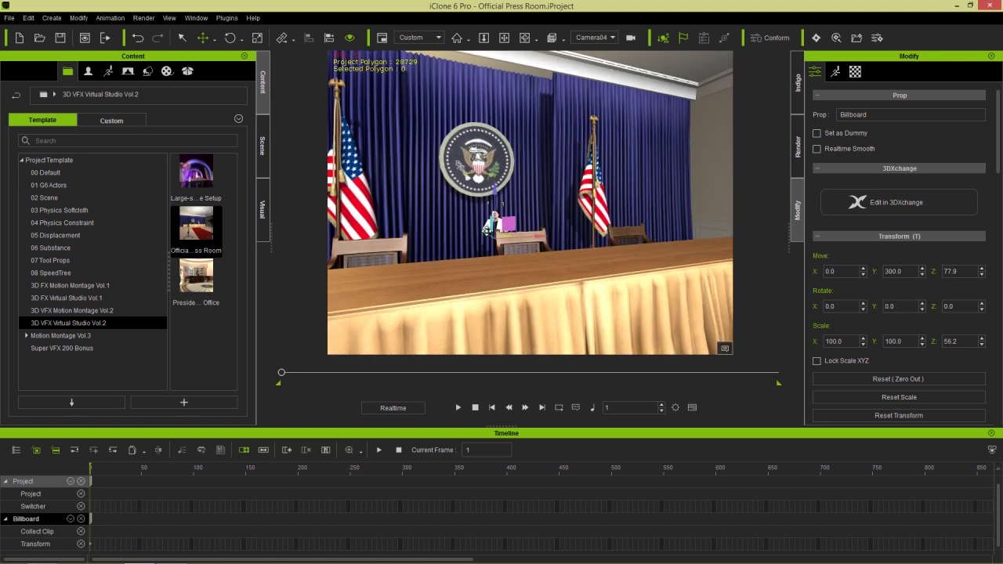
{"action": "left_click_drag", "start_coordinate": [487, 228], "coordinate": [519, 243]}
{"action": "right_click_drag", "start_coordinate": [519, 243], "coordinate": [575, 291]}
{"action": "key", "text": "r"}
{"action": "left_click_drag", "start_coordinate": [547, 283], "coordinate": [630, 189]}
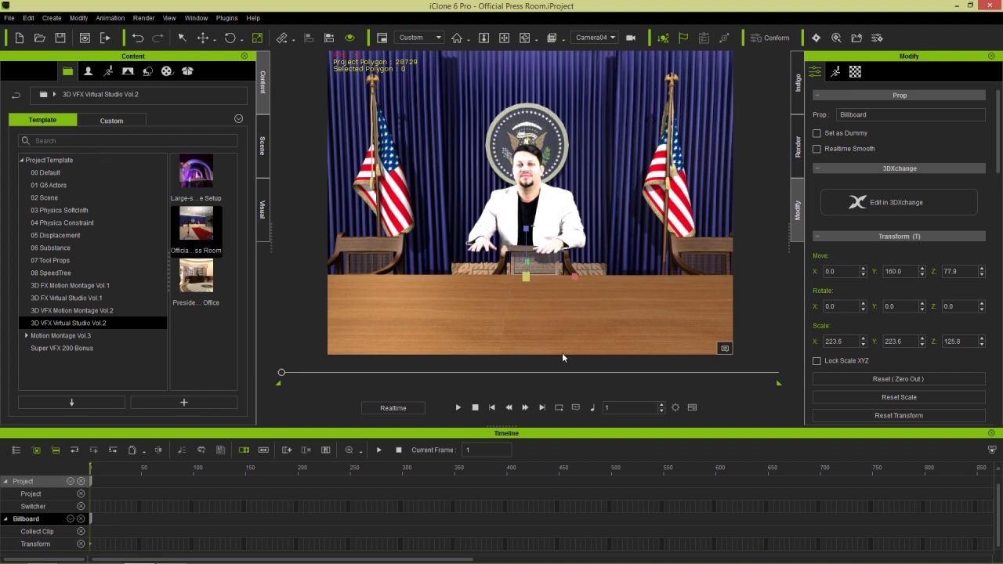
Step: Fine-tune the billboard so the hands rest on the table, at about X 5.3, Y 110.7, Z 71.0 and scale 232.6
{"action": "left_click_drag", "start_coordinate": [545, 270], "coordinate": [533, 290]}
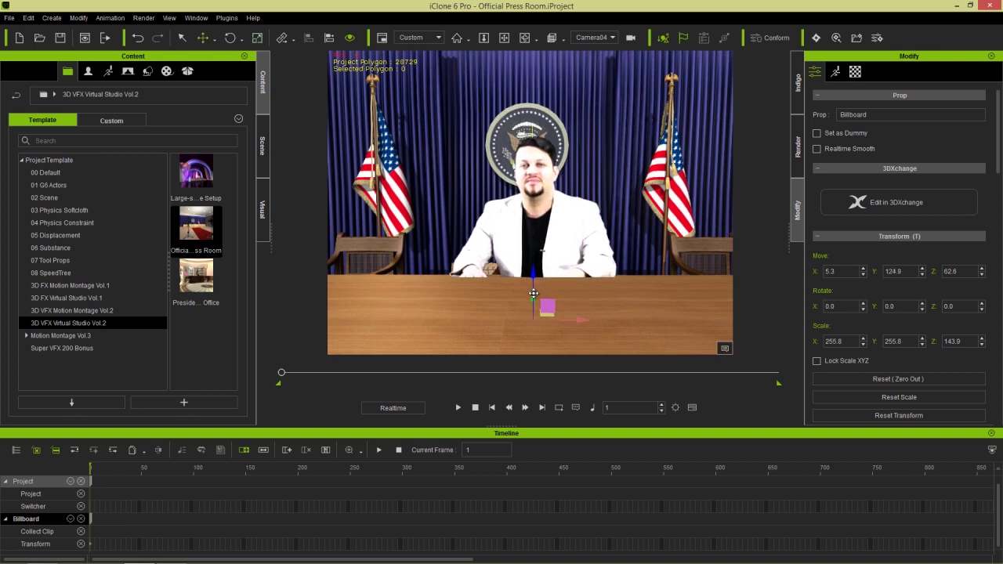
{"action": "left_click_drag", "start_coordinate": [534, 288], "coordinate": [535, 258]}
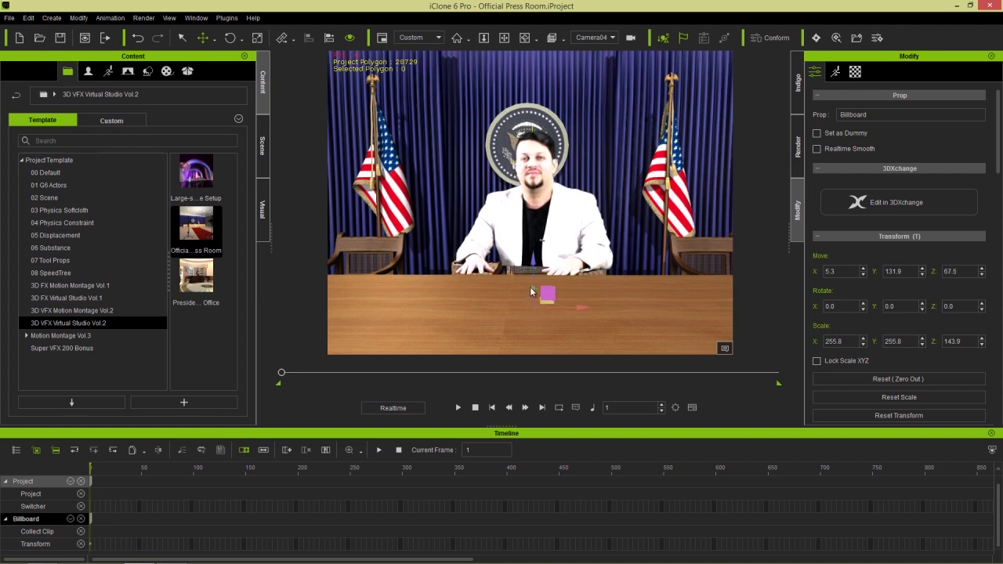
{"action": "left_click_drag", "start_coordinate": [529, 286], "coordinate": [529, 295]}
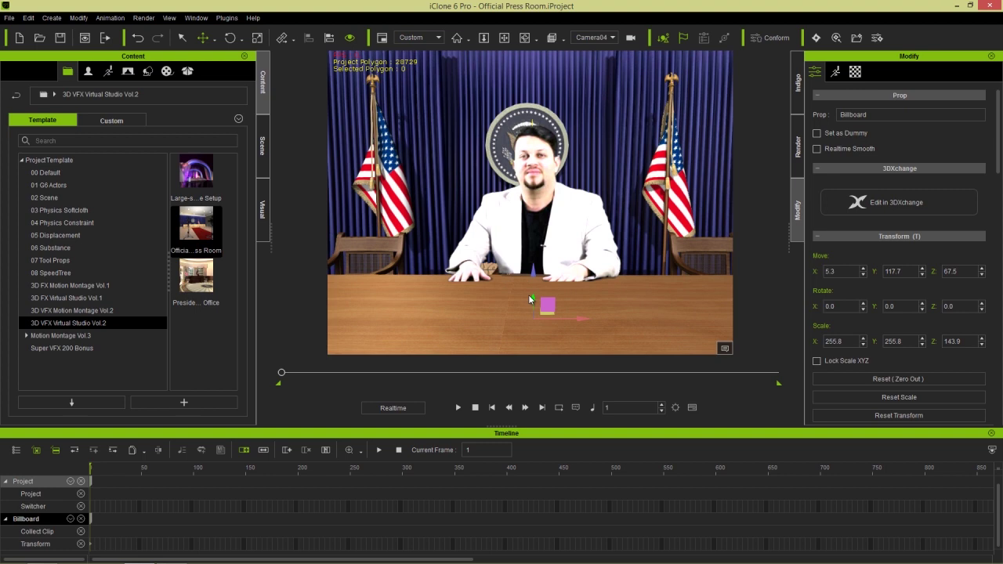
{"action": "left_click_drag", "start_coordinate": [532, 272], "coordinate": [532, 297]}
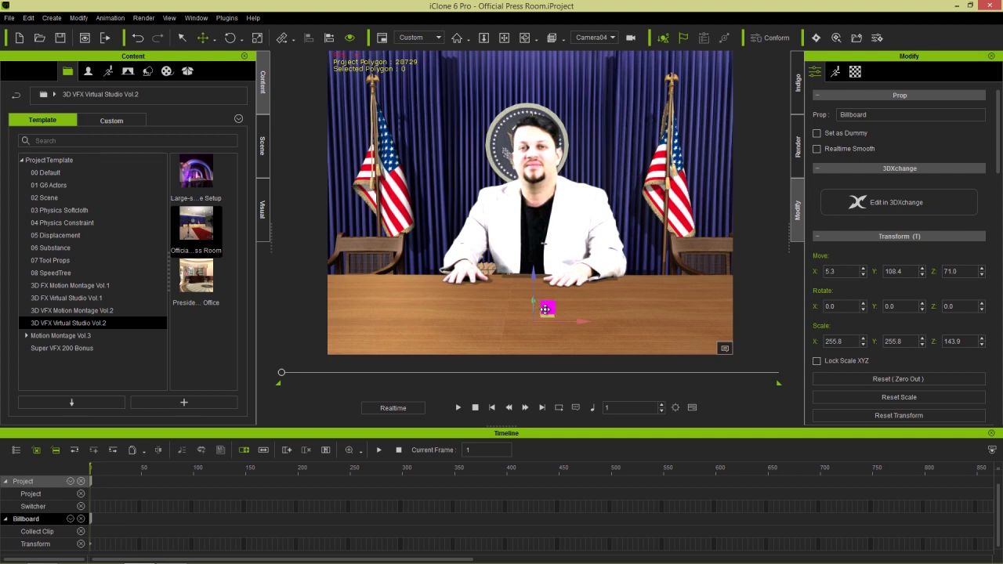
{"action": "left_click_drag", "start_coordinate": [536, 327], "coordinate": [528, 327]}
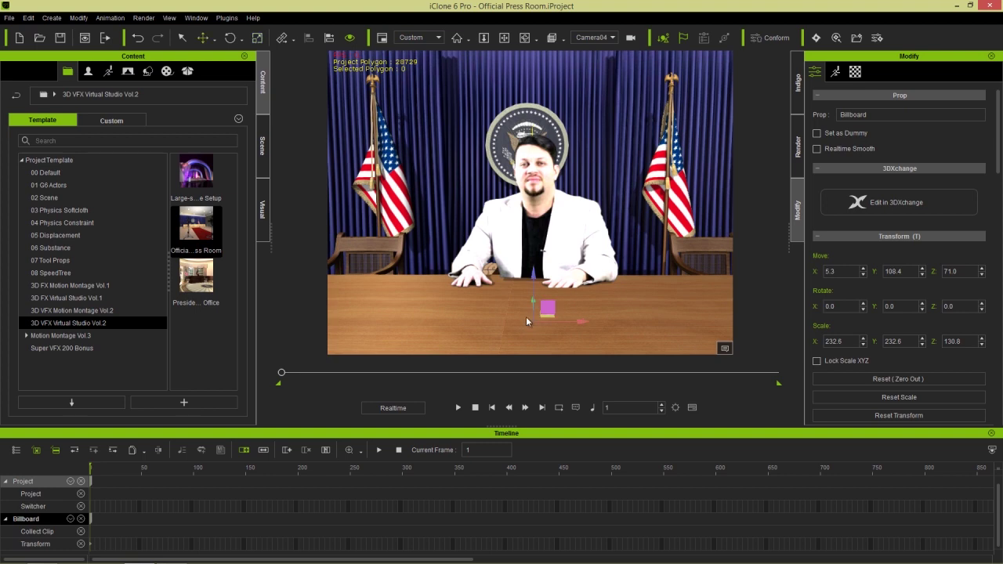
{"action": "right_click_drag", "start_coordinate": [503, 331], "coordinate": [517, 328]}
{"action": "left_click_drag", "start_coordinate": [531, 301], "coordinate": [529, 299]}
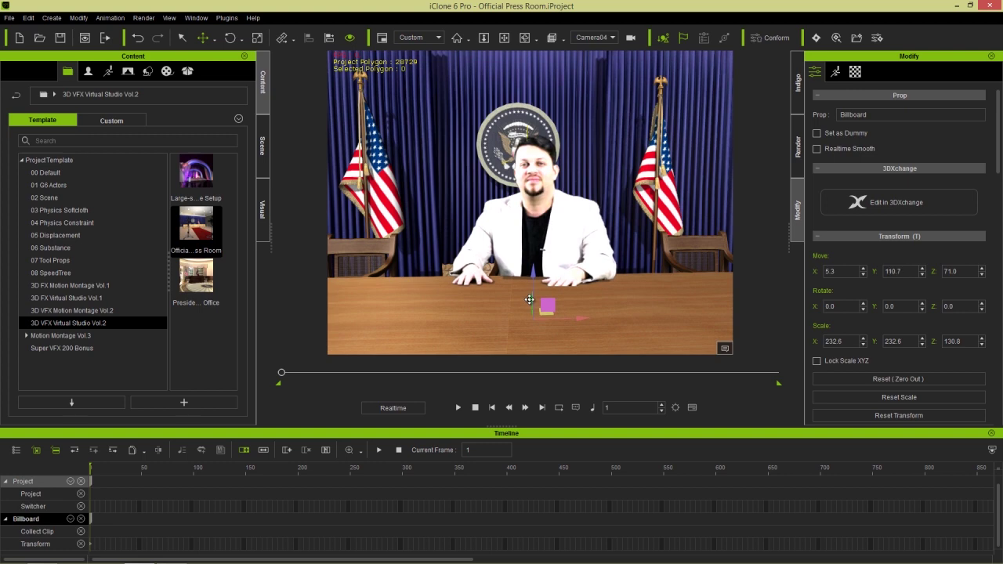
{"action": "right_click_drag", "start_coordinate": [530, 299], "coordinate": [547, 301]}
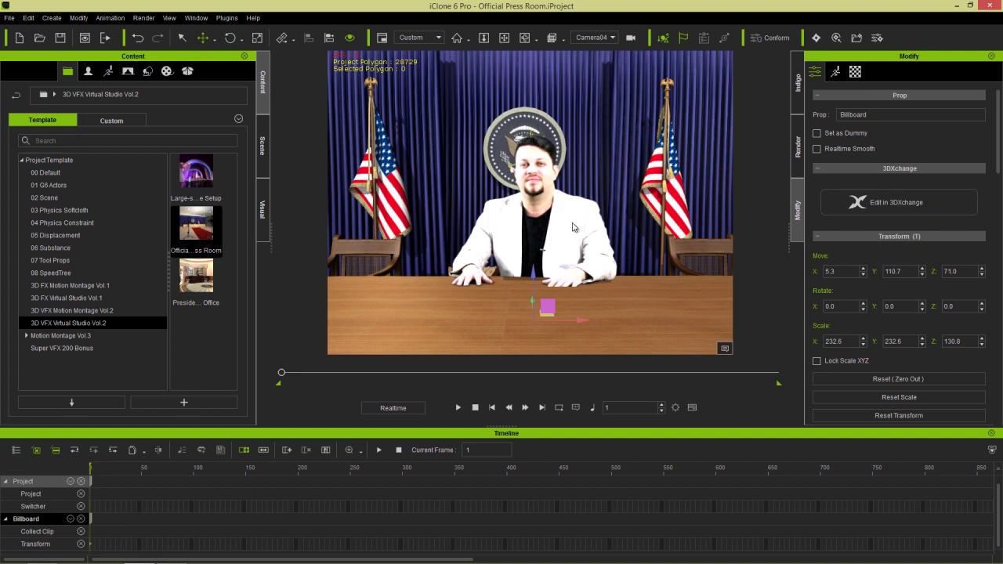
Step: Set the Billboard prop to No Shadows and play the clip to check the seated presenter
{"action": "left_click", "coordinate": [263, 148]}
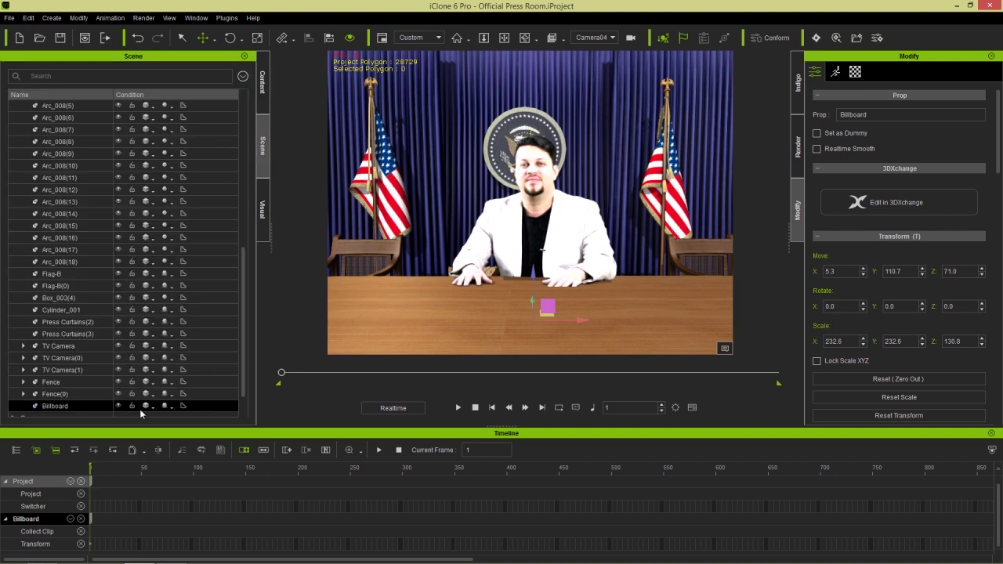
{"action": "left_click", "coordinate": [170, 408]}
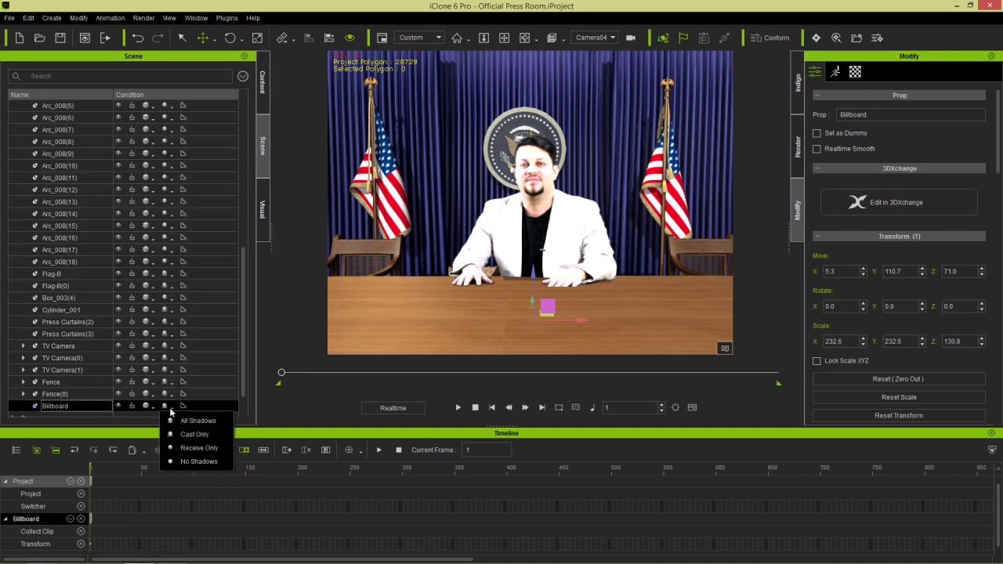
{"action": "left_click", "coordinate": [200, 462]}
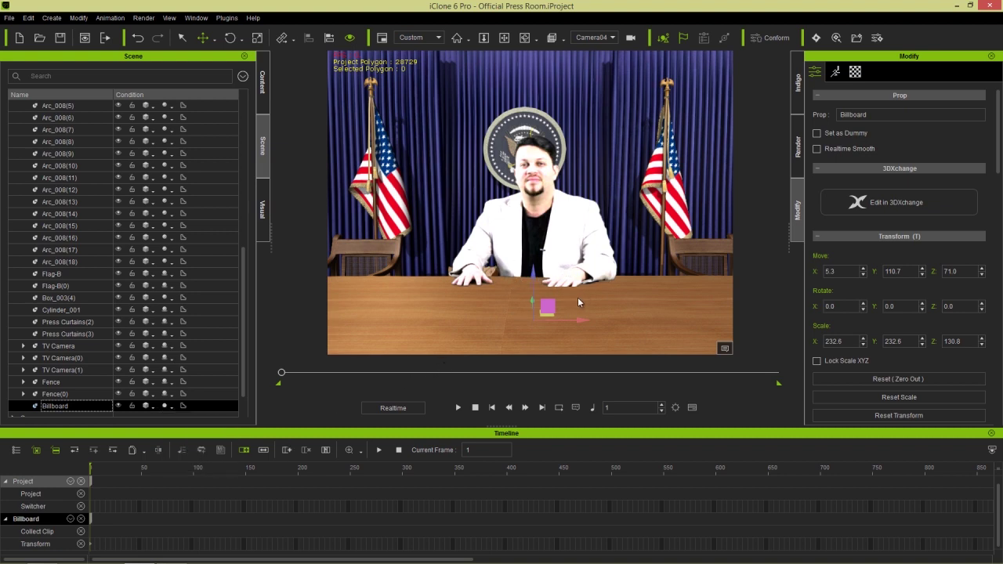
{"action": "left_click", "coordinate": [460, 406]}
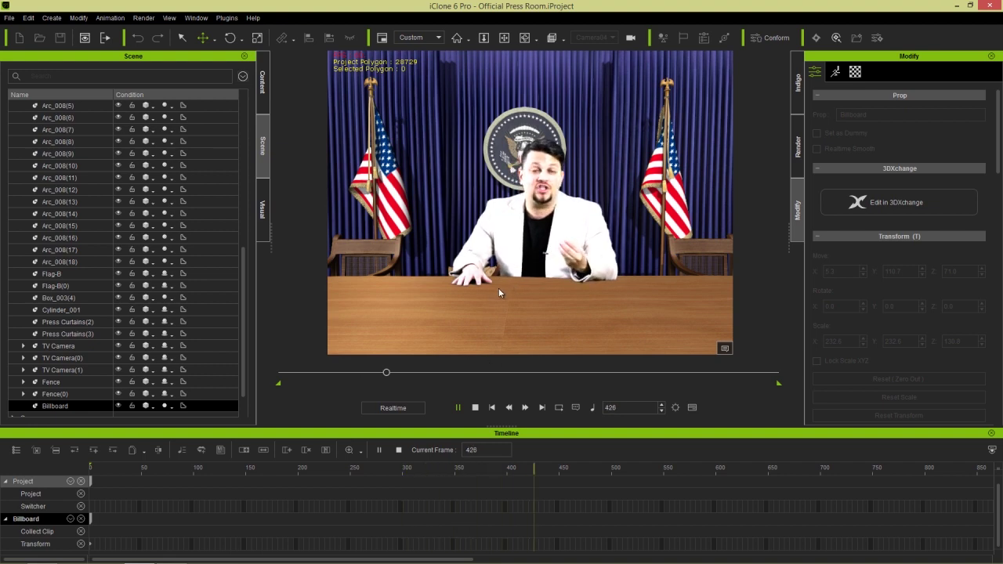
{"action": "left_click", "coordinate": [475, 407]}
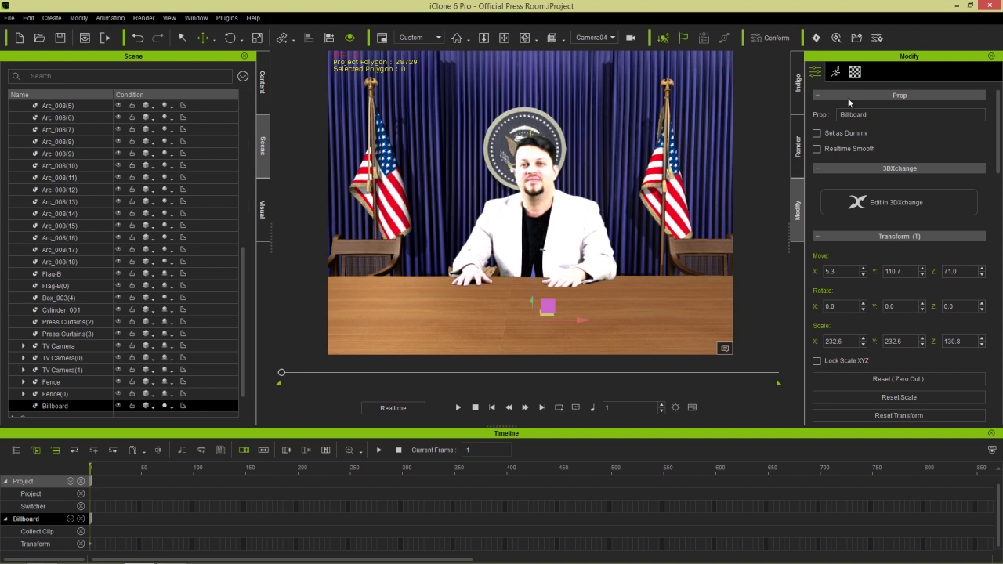
Step: Set the ambient color of the billboard's material to black (#000000)
{"action": "left_click", "coordinate": [856, 72]}
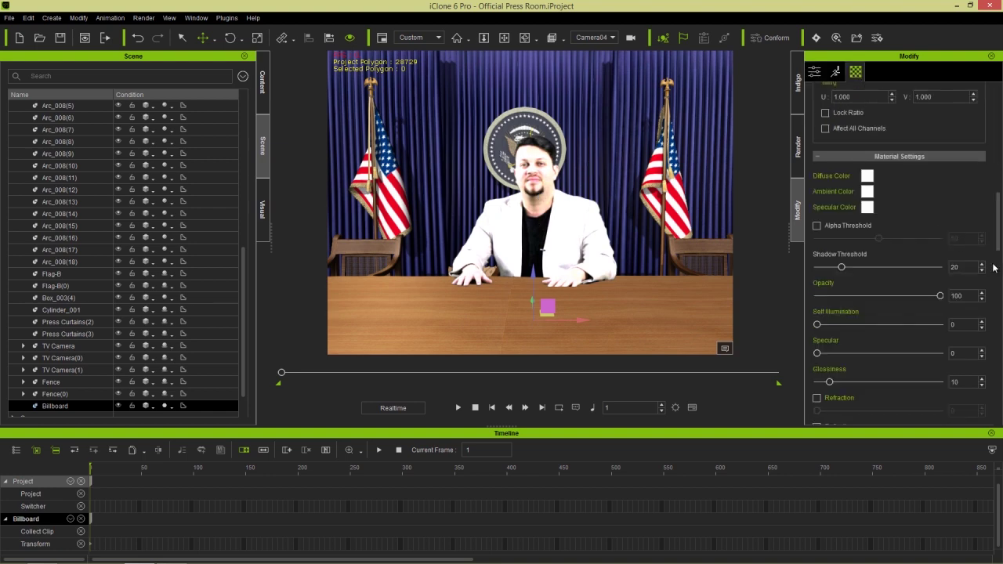
{"action": "left_click", "coordinate": [867, 191]}
{"action": "left_click_drag", "start_coordinate": [587, 188], "coordinate": [306, 159]}
{"action": "left_click_drag", "start_coordinate": [336, 237], "coordinate": [338, 248]}
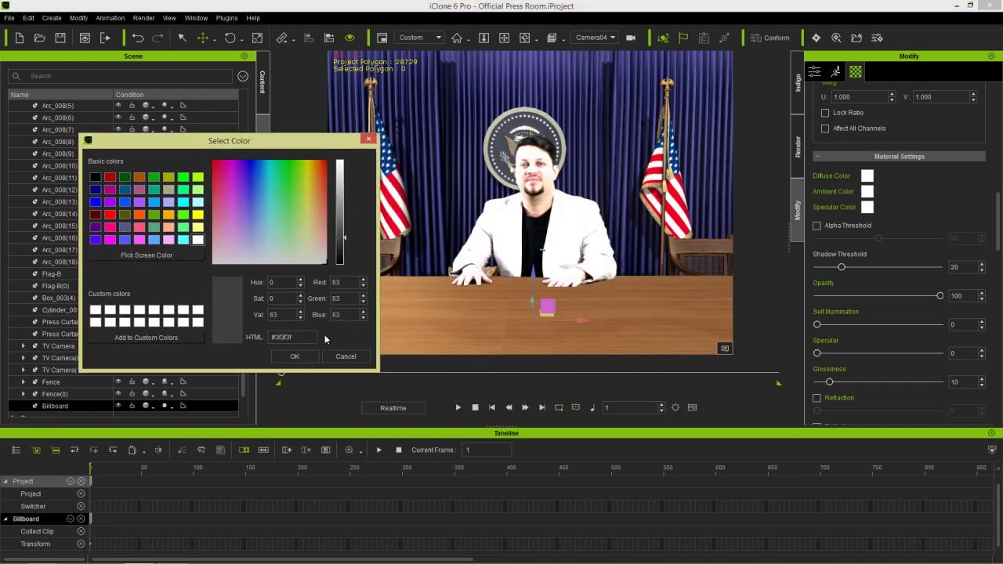
{"action": "left_click", "coordinate": [306, 357]}
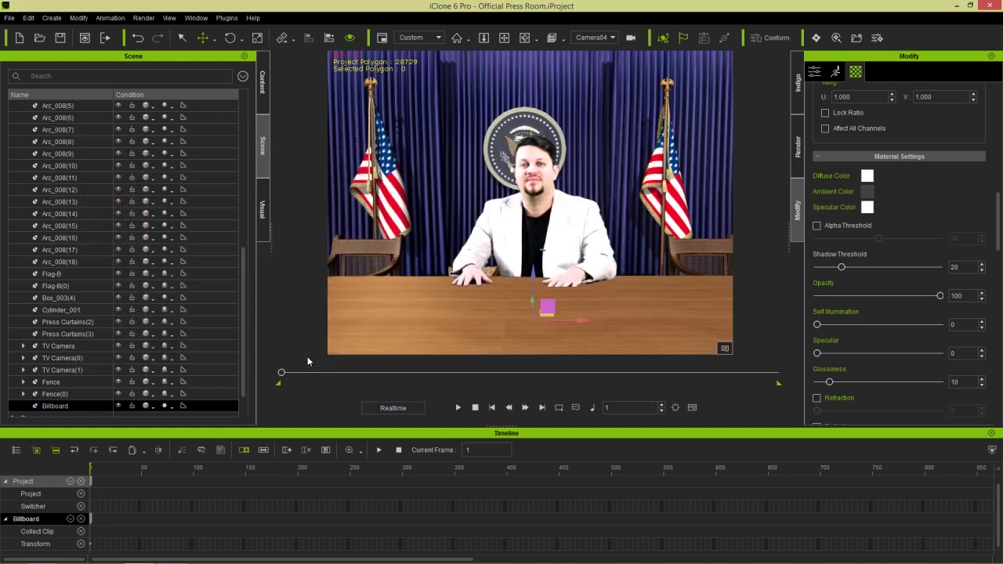
{"action": "left_click", "coordinate": [867, 192]}
{"action": "left_click_drag", "start_coordinate": [341, 252], "coordinate": [334, 286]}
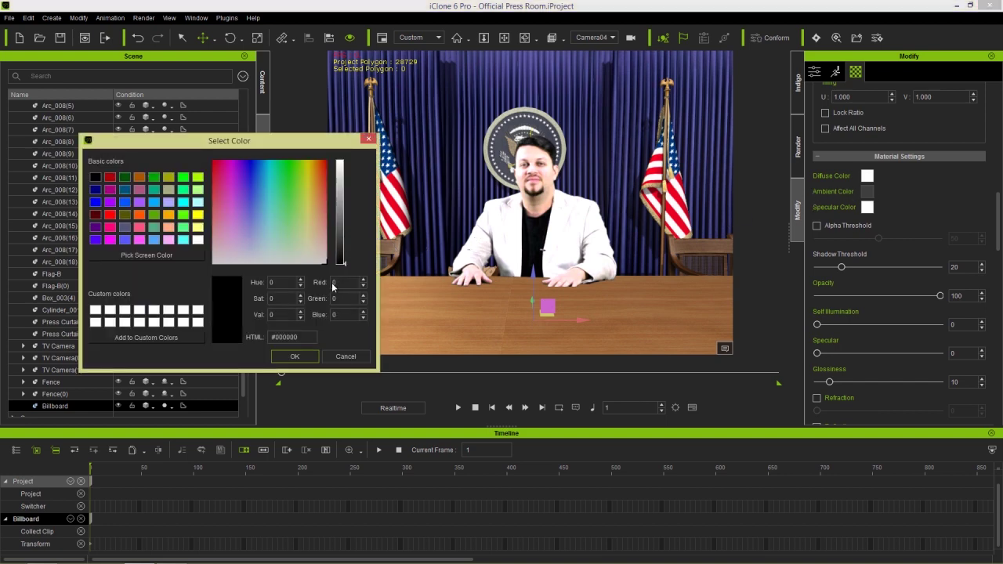
{"action": "left_click", "coordinate": [294, 357]}
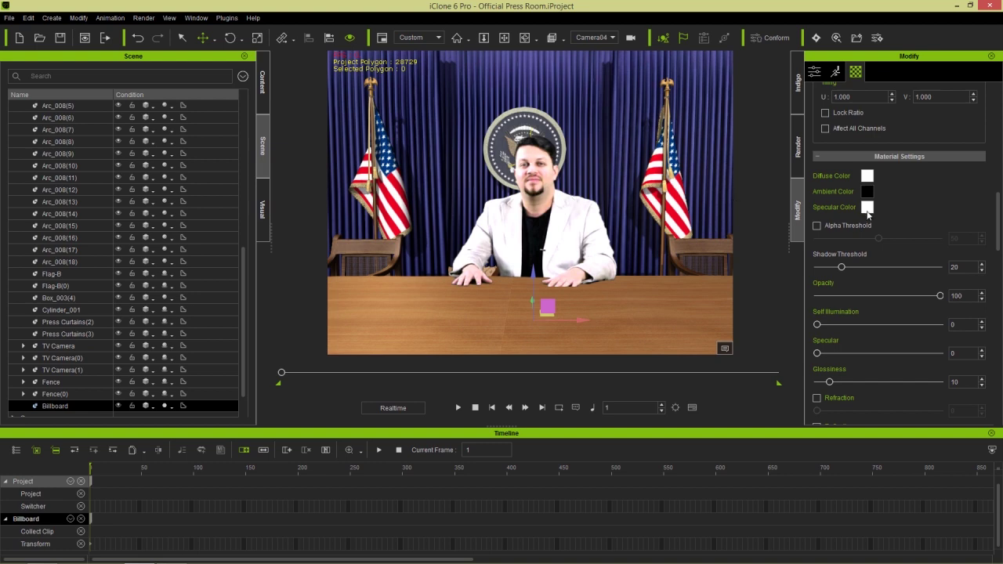
Step: Tint the billboard's diffuse color a warm light peach and play the clip to check the presenter
{"action": "left_click", "coordinate": [867, 177]}
{"action": "left_click_drag", "start_coordinate": [575, 180], "coordinate": [317, 135]}
{"action": "left_click", "coordinate": [325, 233]}
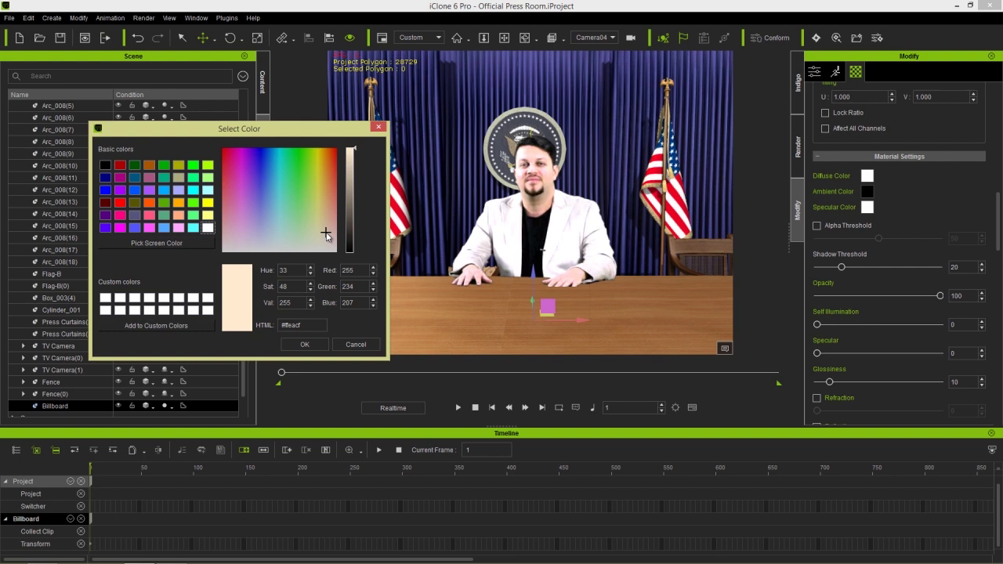
{"action": "left_click", "coordinate": [315, 344]}
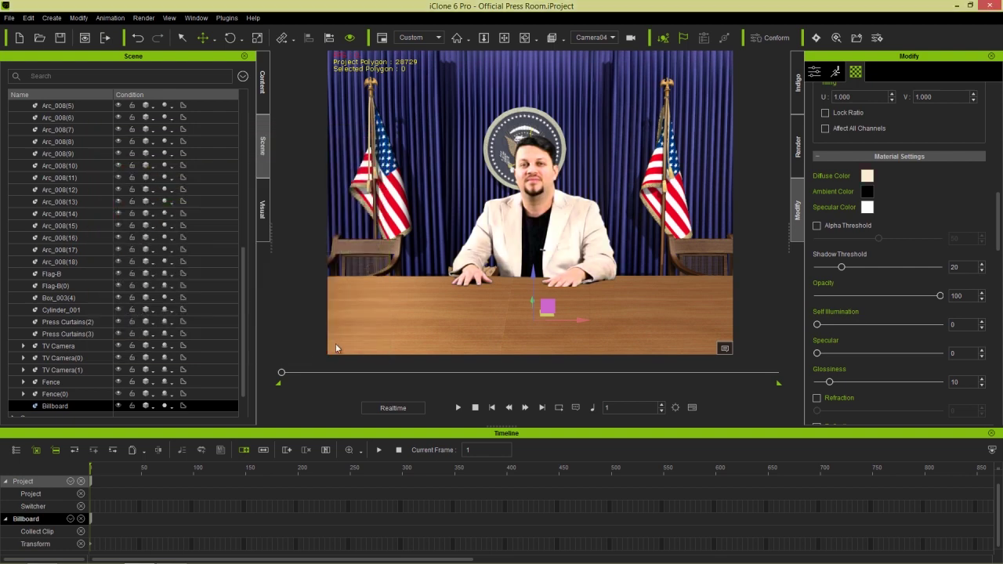
{"action": "left_click", "coordinate": [867, 177]}
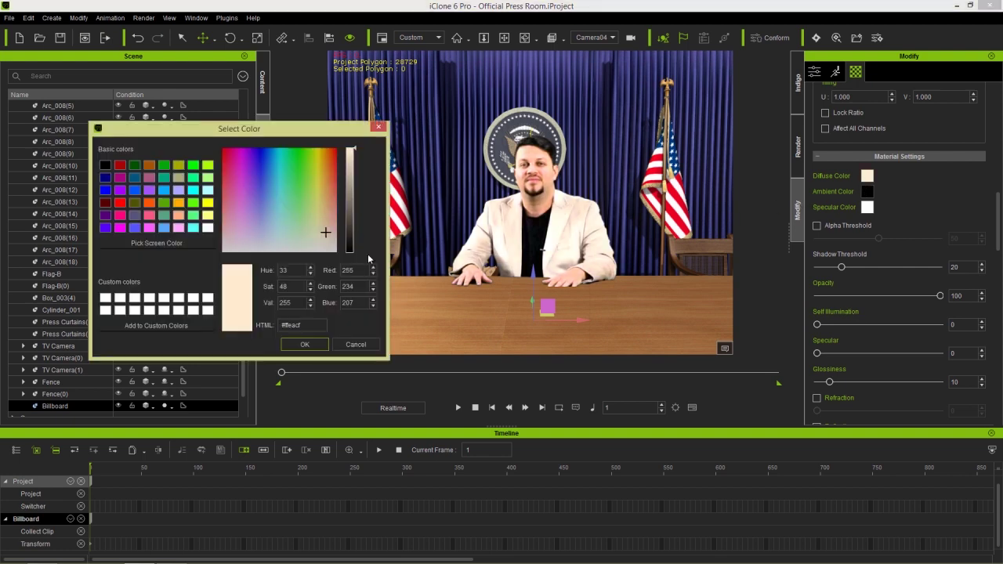
{"action": "left_click", "coordinate": [326, 217]}
{"action": "left_click", "coordinate": [305, 344]}
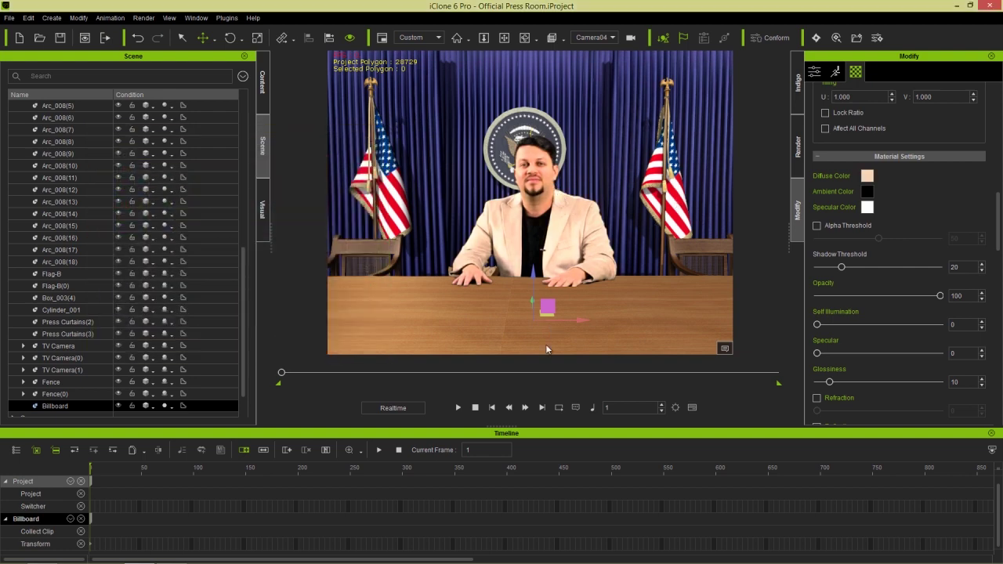
{"action": "left_click", "coordinate": [459, 407]}
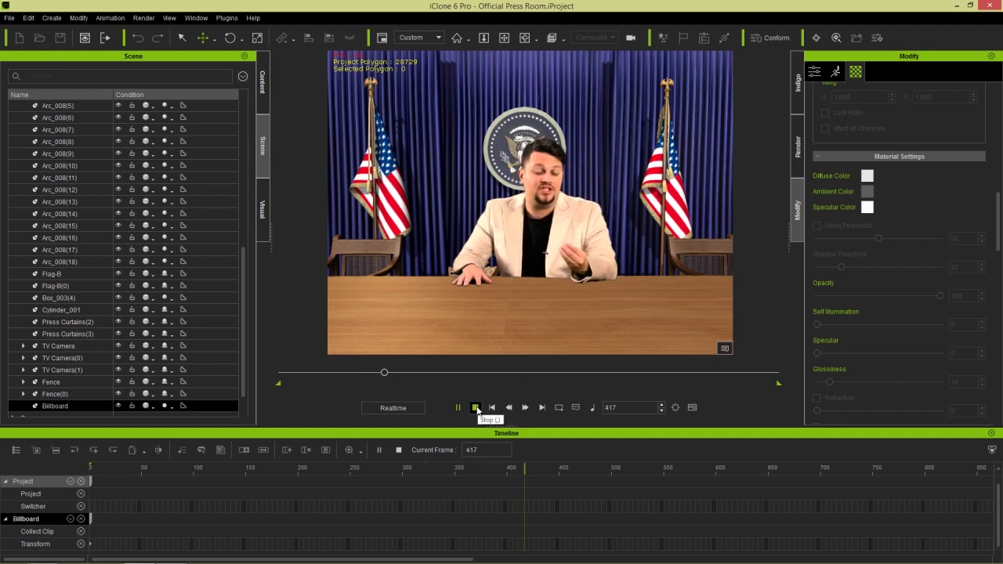
{"action": "key", "text": "ctrl+space"}
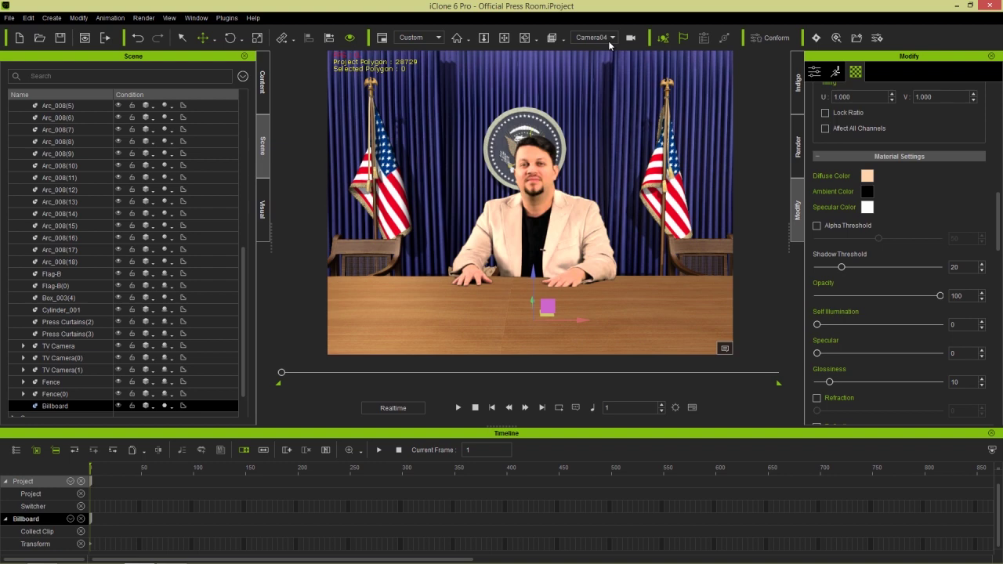
Step: Switch the view to the Preview camera and frame the whole press table with the seated presenter
{"action": "left_click", "coordinate": [608, 37]}
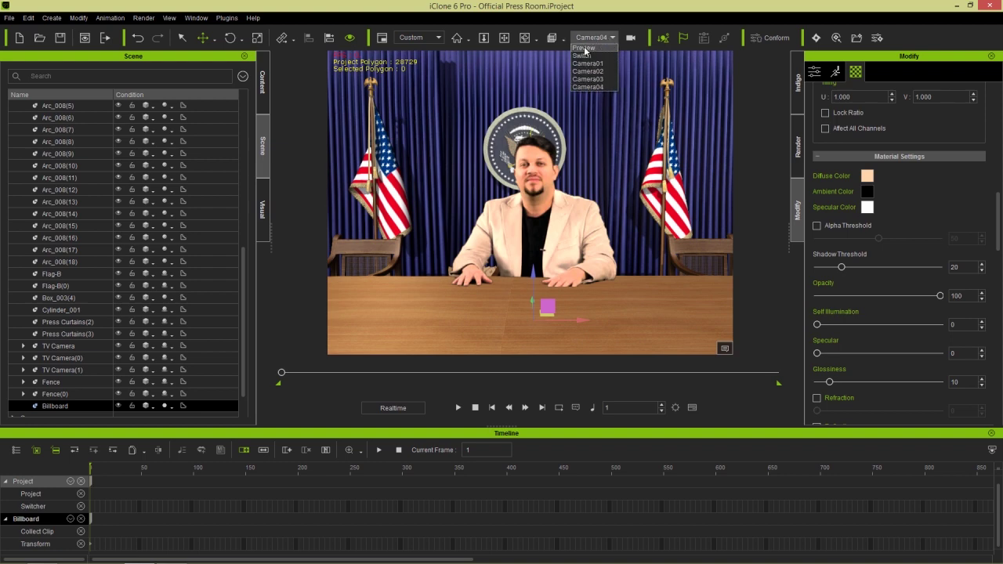
{"action": "left_click", "coordinate": [584, 52]}
{"action": "right_click_drag", "start_coordinate": [490, 180], "coordinate": [580, 215]}
{"action": "scroll", "coordinate": [591, 235], "scroll_direction": "up", "scroll_amount": 5}
{"action": "scroll", "coordinate": [548, 188], "scroll_direction": "down", "scroll_amount": 3}
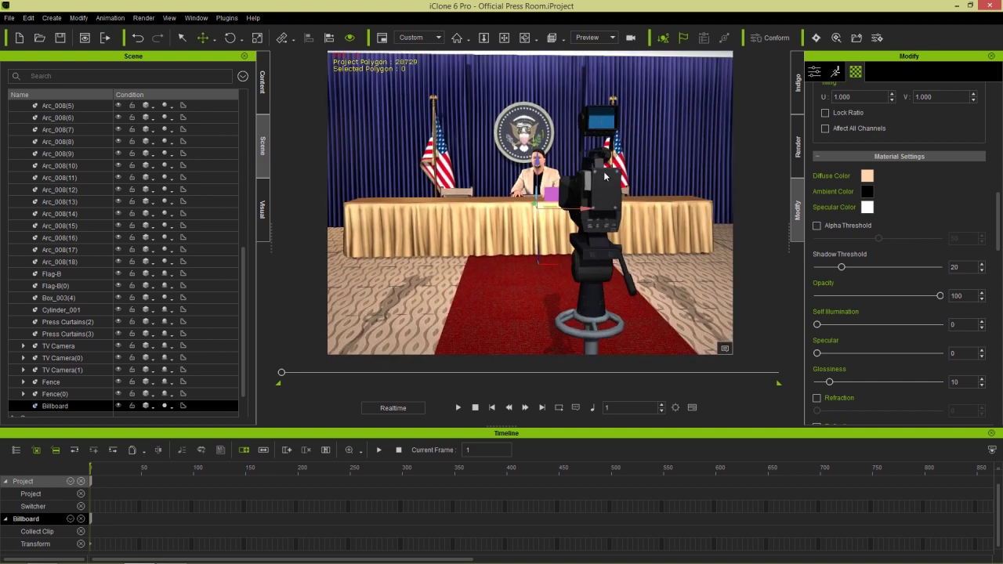
Step: Apply the scene 02 video from the popVideo Resources folder to the viewfinder screen of the foreground TV camera
{"action": "key", "text": "alt+Tab"}
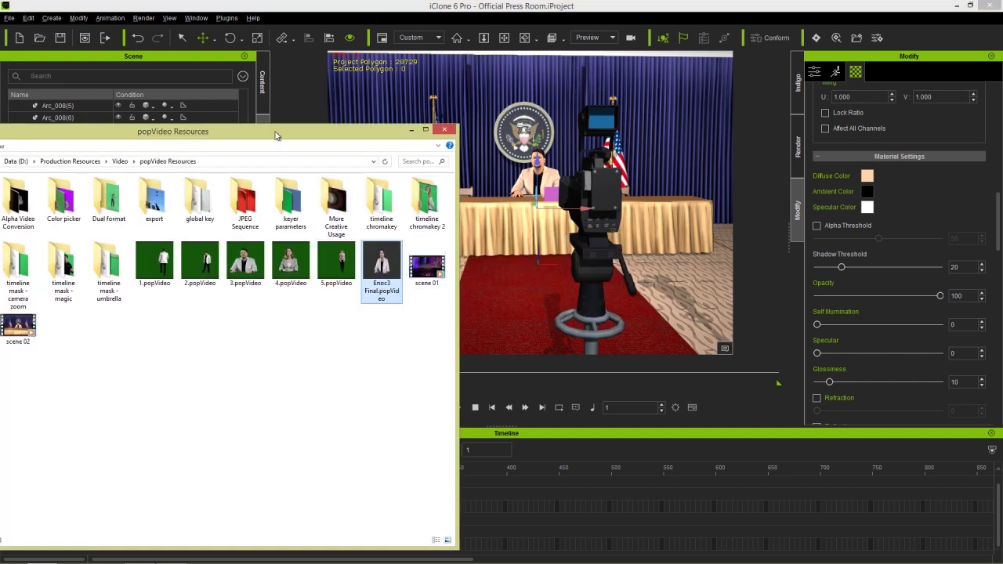
{"action": "left_click_drag", "start_coordinate": [275, 135], "coordinate": [314, 133]}
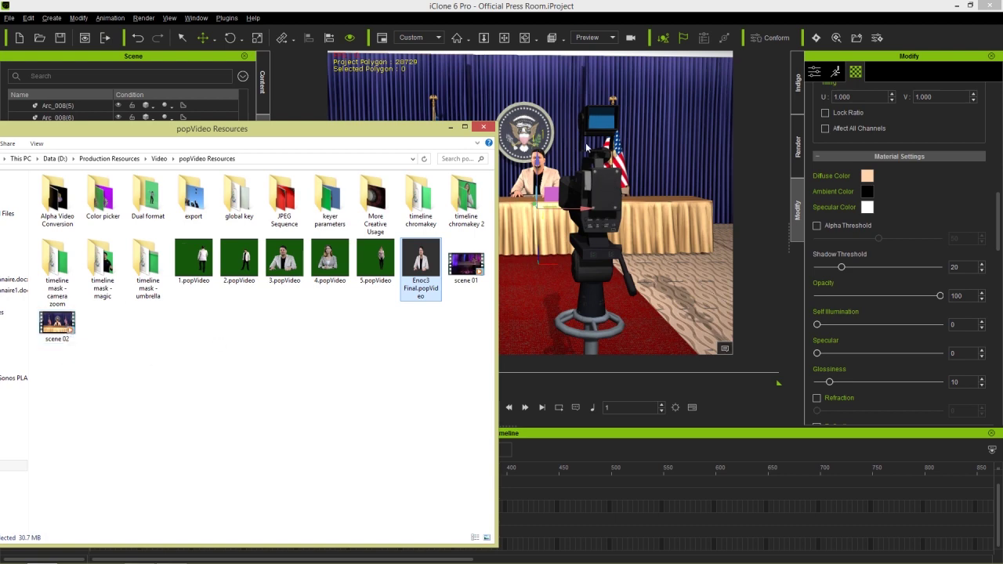
{"action": "left_click_drag", "start_coordinate": [63, 328], "coordinate": [600, 121]}
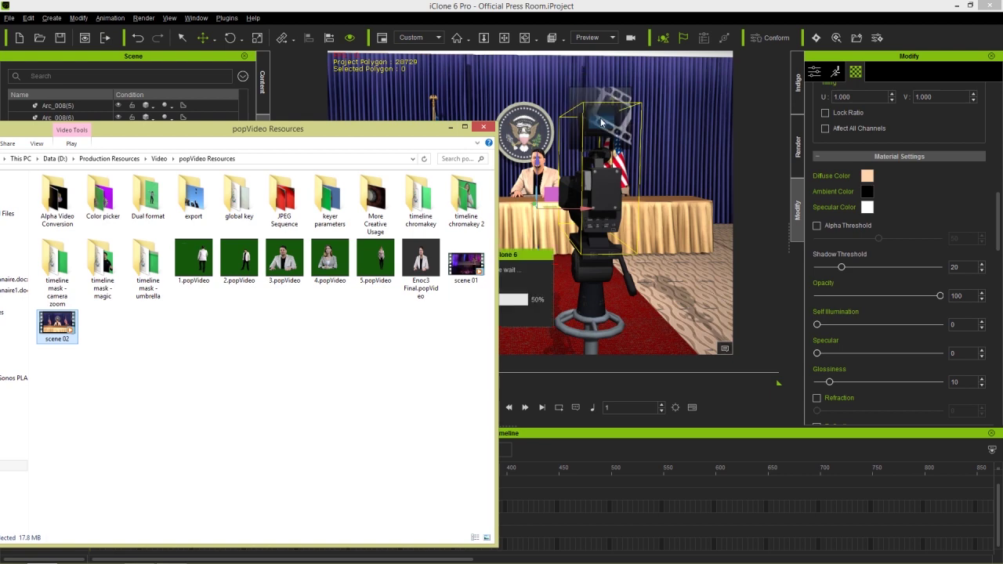
{"action": "left_click", "coordinate": [548, 8]}
{"action": "scroll", "coordinate": [628, 261], "scroll_direction": "up", "scroll_amount": 5}
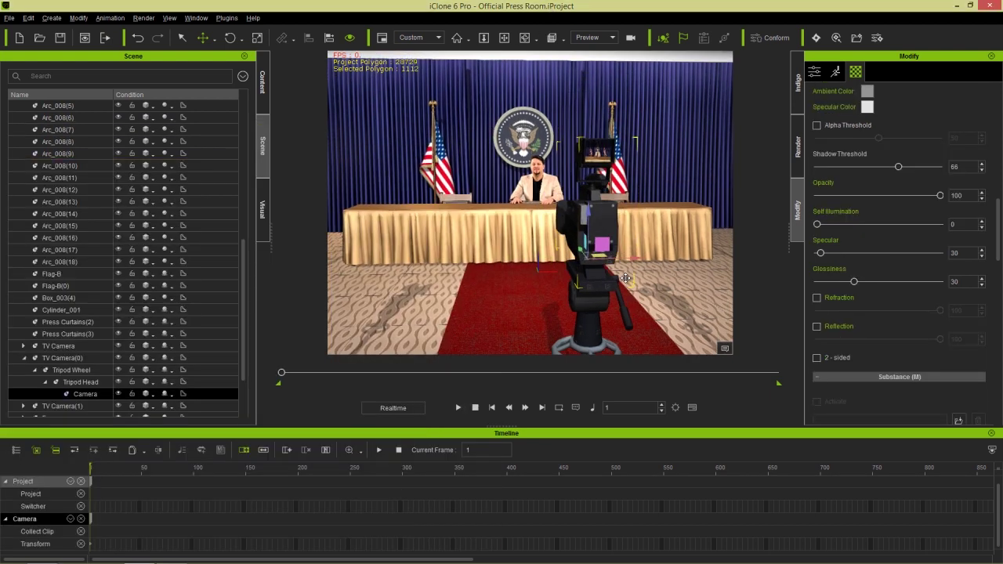
{"action": "middle_click_drag", "start_coordinate": [616, 177], "coordinate": [606, 223]}
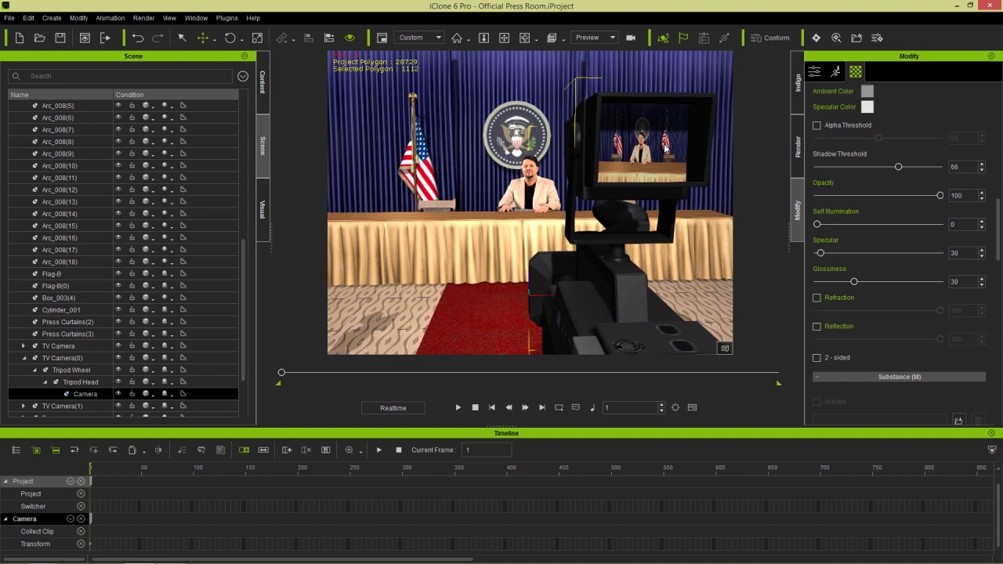
Step: Add the cold image as glow texture to the TV camera's Screen material at strength 20 and play the clip to check it
{"action": "scroll", "coordinate": [1000, 232], "scroll_direction": "up", "scroll_amount": 10}
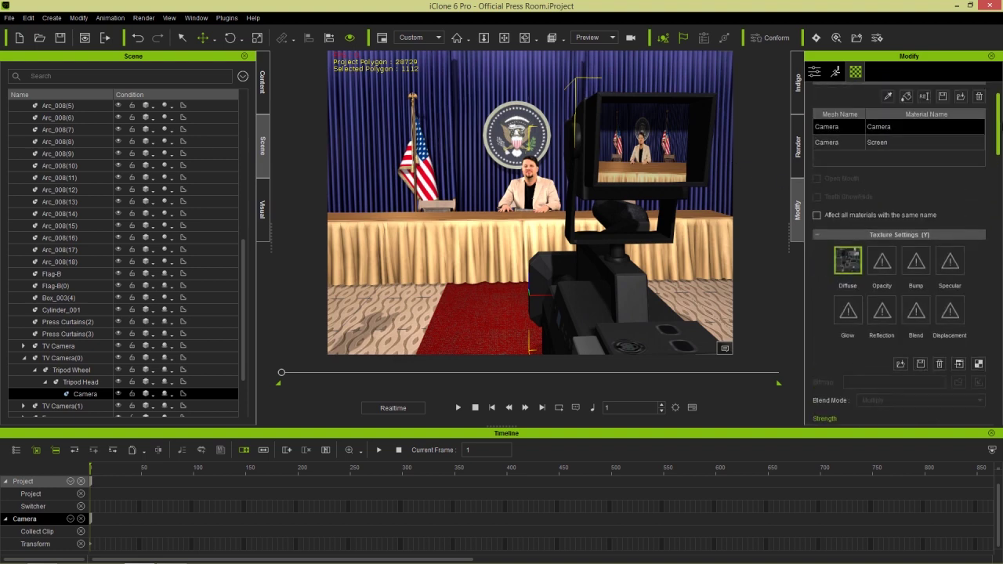
{"action": "left_click", "coordinate": [664, 149]}
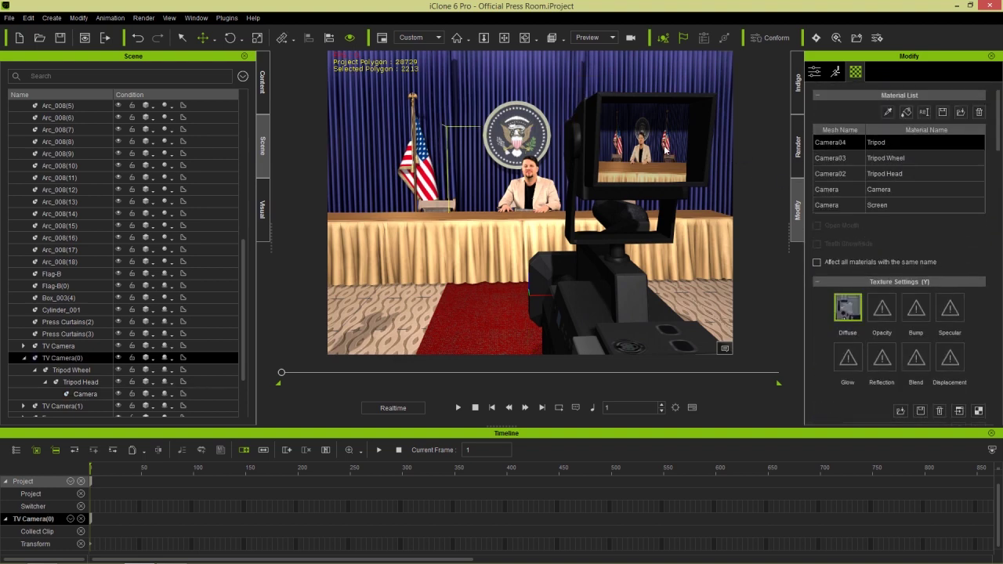
{"action": "left_click", "coordinate": [887, 205]}
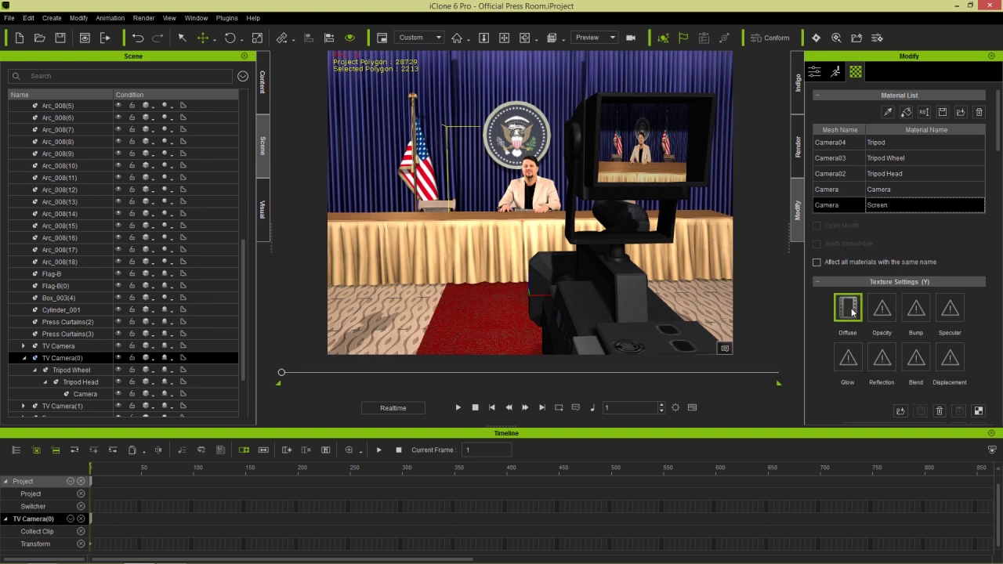
{"action": "scroll", "coordinate": [940, 179], "scroll_direction": "down", "scroll_amount": 4}
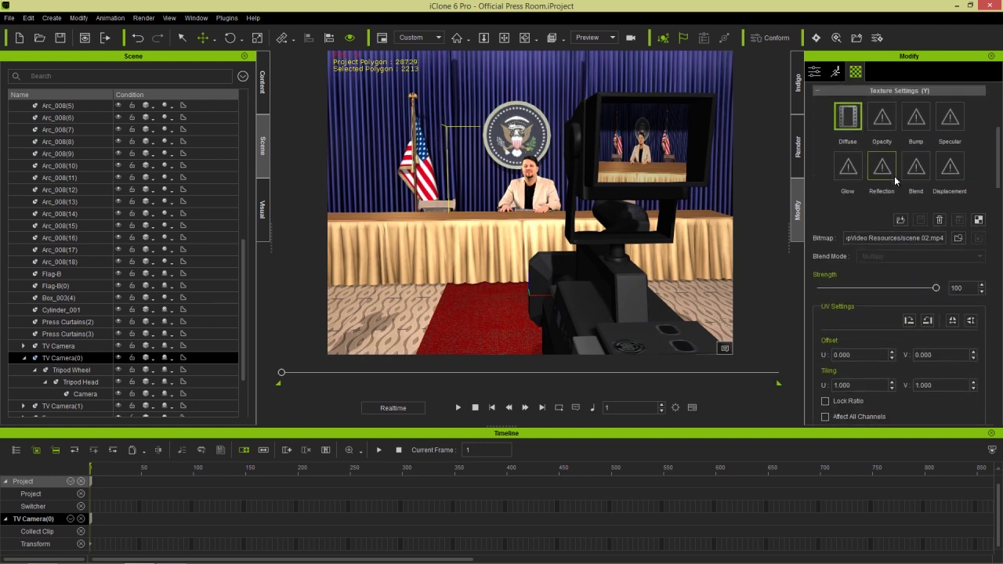
{"action": "double_click", "coordinate": [848, 166]}
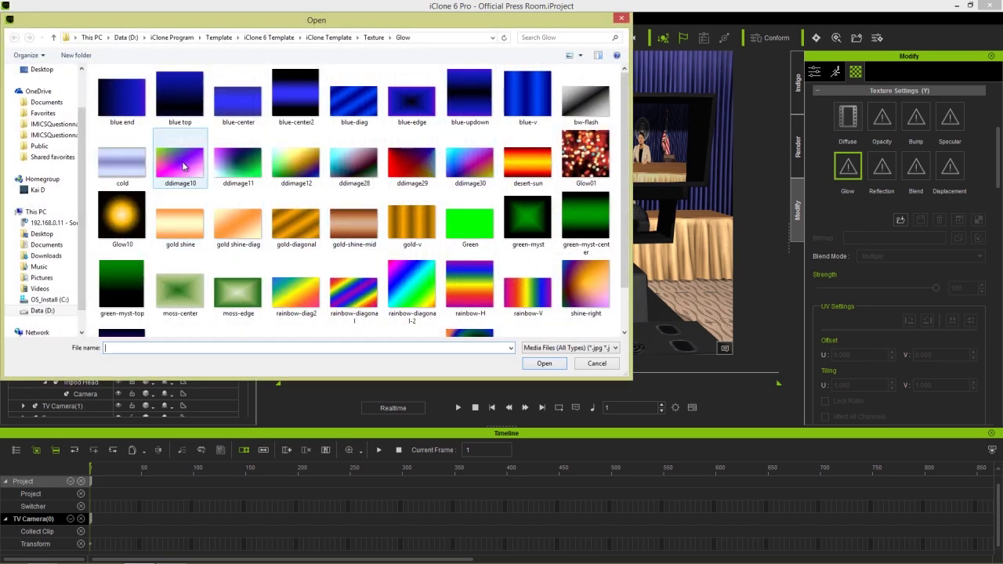
{"action": "double_click", "coordinate": [130, 163]}
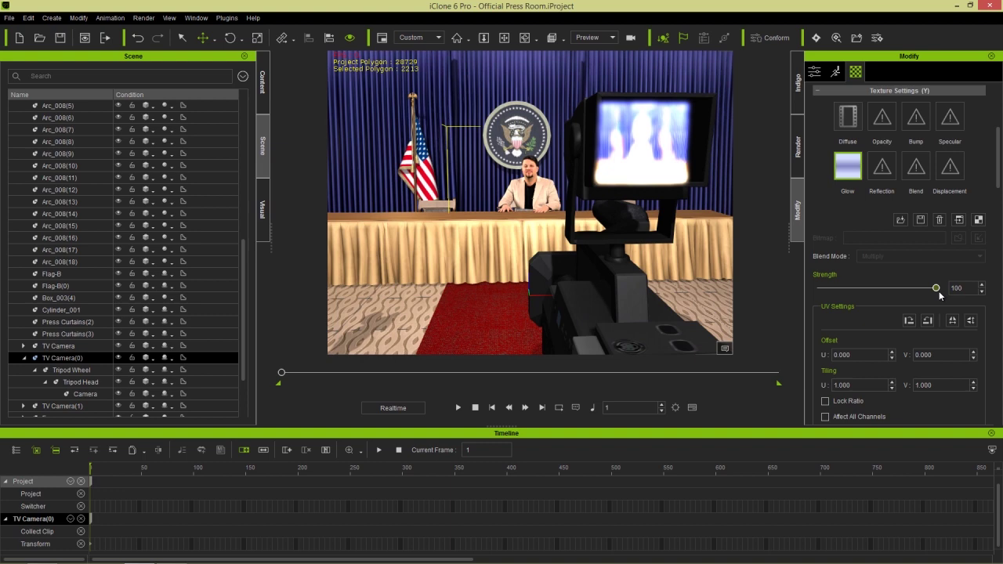
{"action": "left_click_drag", "start_coordinate": [938, 290], "coordinate": [844, 297]}
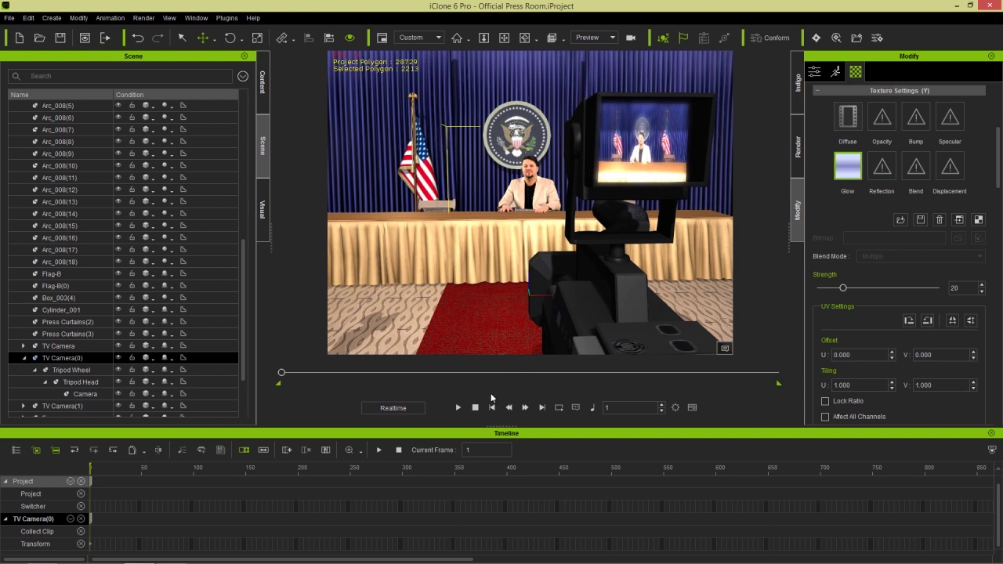
{"action": "left_click", "coordinate": [461, 404]}
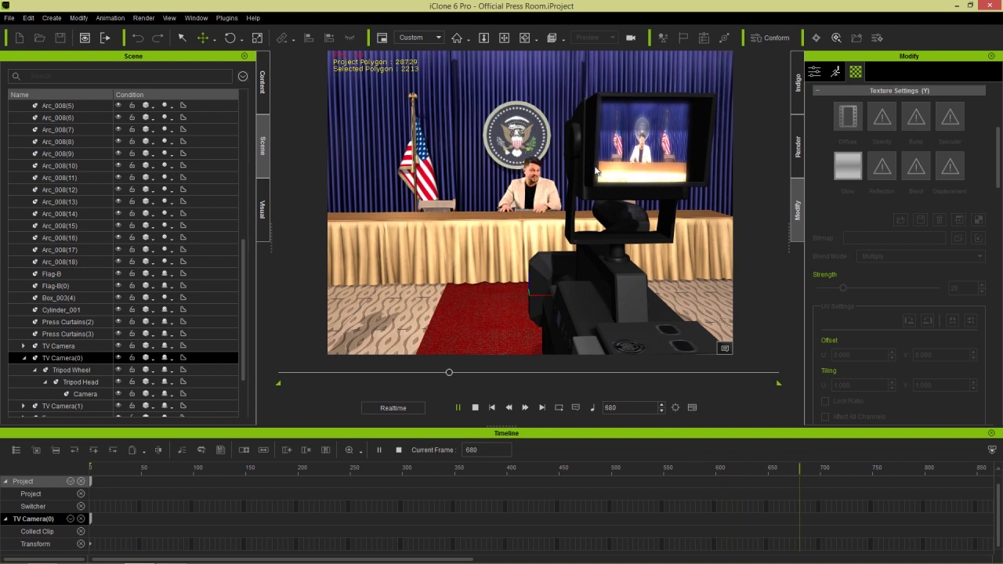
{"action": "left_click", "coordinate": [475, 408]}
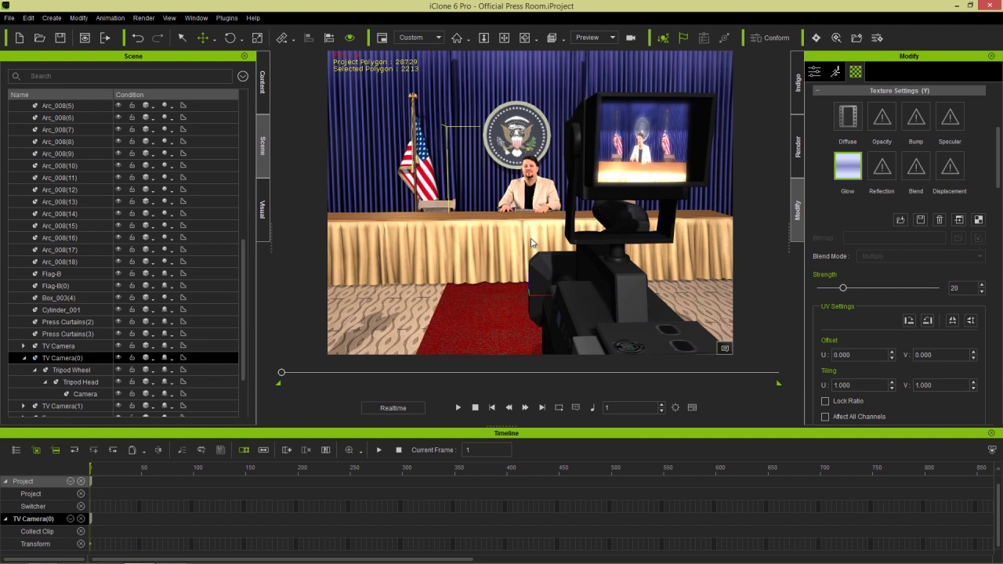
Step: Apply the Canadian flag image from the desktop to the flag on the left of the presidential seal
{"action": "scroll", "coordinate": [549, 184], "scroll_direction": "up", "scroll_amount": 10}
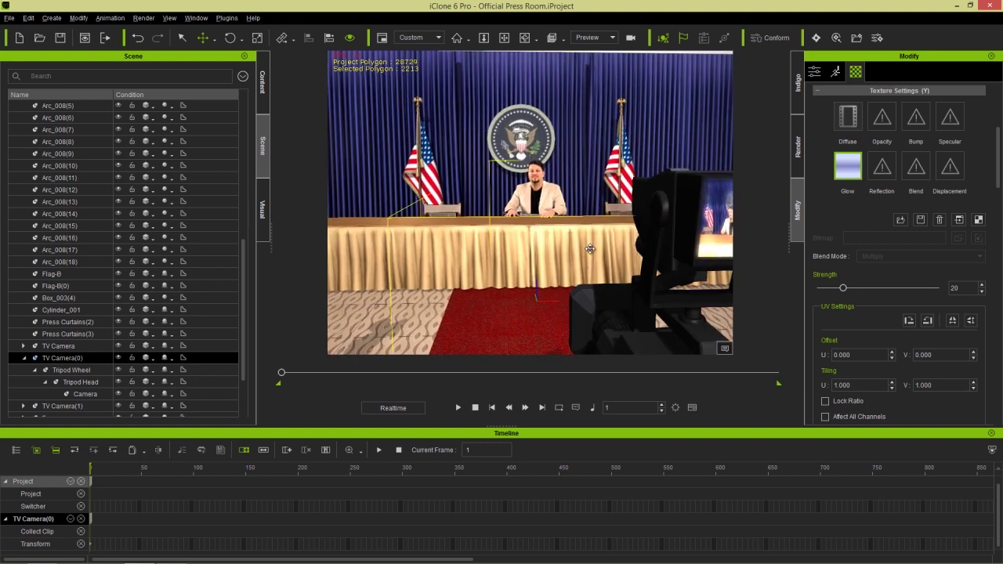
{"action": "middle_click_drag", "start_coordinate": [571, 162], "coordinate": [579, 236]}
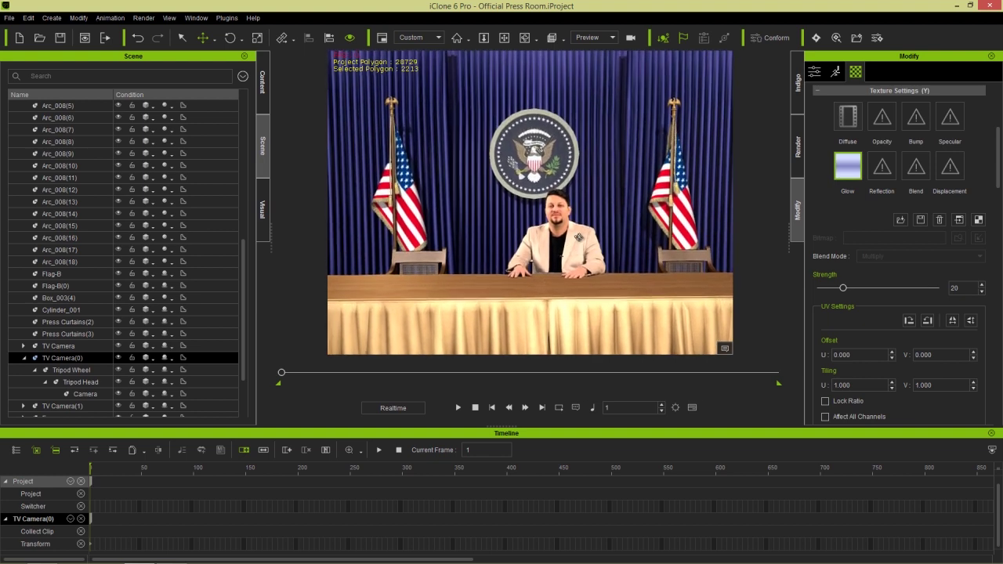
{"action": "key", "text": "super+d"}
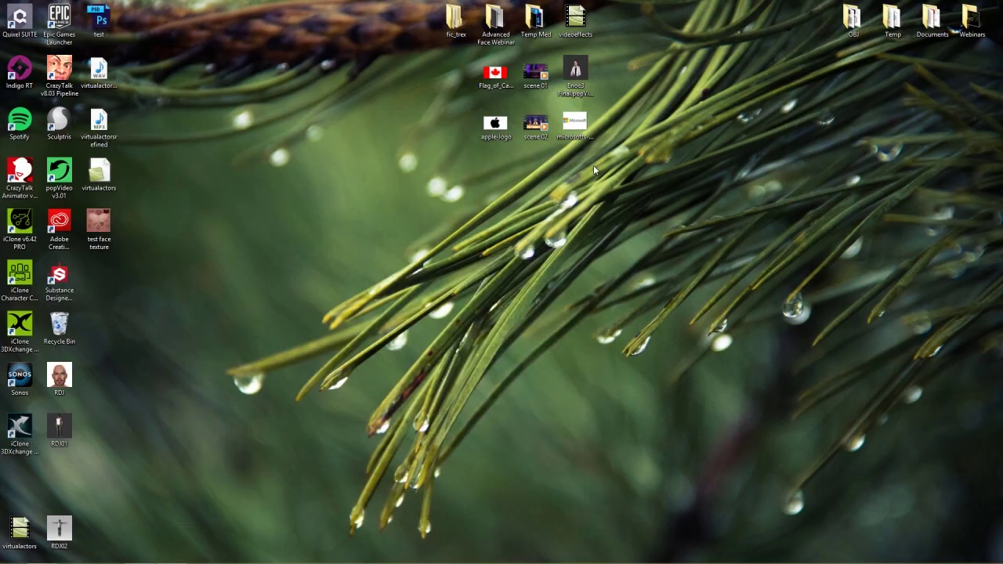
{"action": "left_click_drag", "start_coordinate": [499, 76], "coordinate": [407, 205]}
{"action": "key", "text": "alt+Tab"}
{"action": "key", "text": "alt+Tab"}
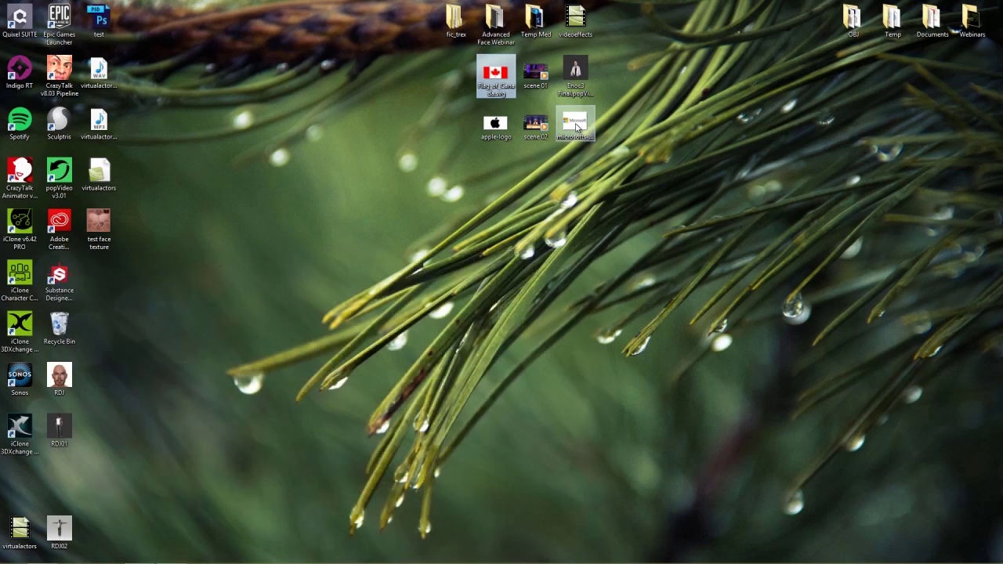
Step: Apply the Microsoft logo image from the desktop to the curtain behind the right-hand flag
{"action": "left_click_drag", "start_coordinate": [576, 128], "coordinate": [720, 206]}
{"action": "key", "text": "alt+Tab"}
{"action": "key", "text": "alt+Tab"}
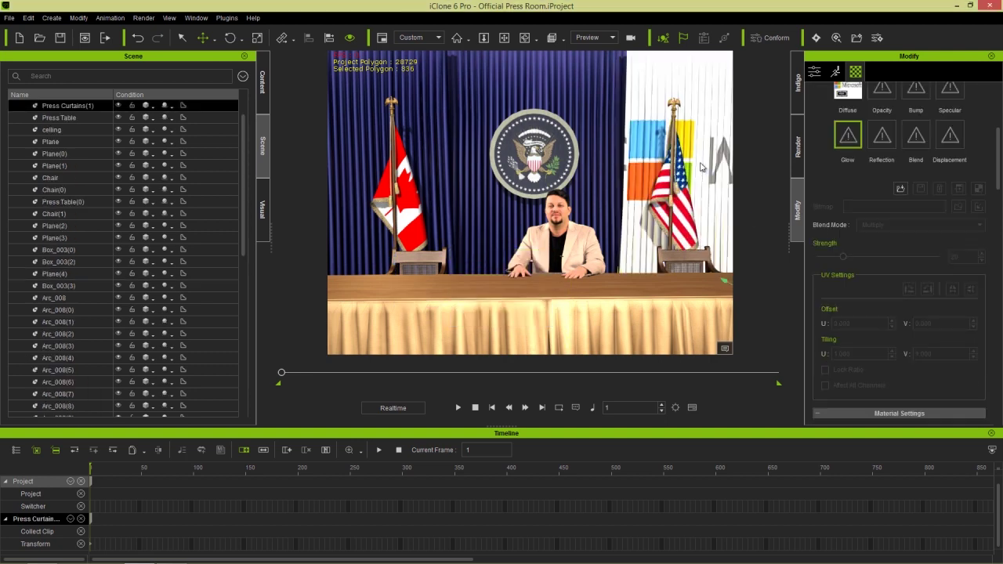
Step: Remap the logo texture on the curtain with Planar UV mapping aligned to the Y axis
{"action": "mouse_move", "coordinate": [701, 184]}
{"action": "right_mouse_down"}
{"action": "mouse_move", "coordinate": [612, 174]}
{"action": "mouse_move", "coordinate": [697, 166]}
{"action": "right_mouse_up"}
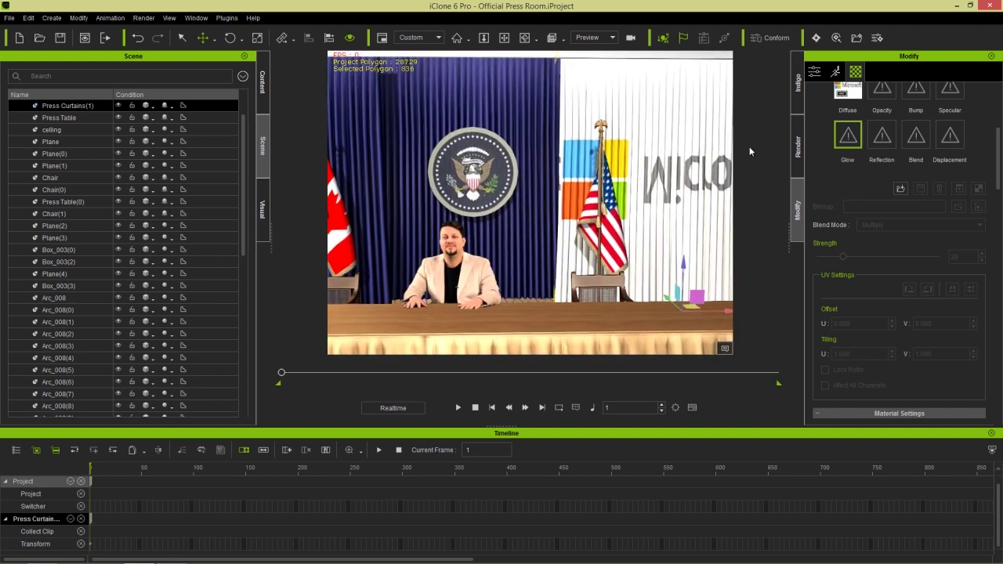
{"action": "left_click", "coordinate": [853, 94]}
{"action": "left_click_drag", "start_coordinate": [997, 164], "coordinate": [998, 368]}
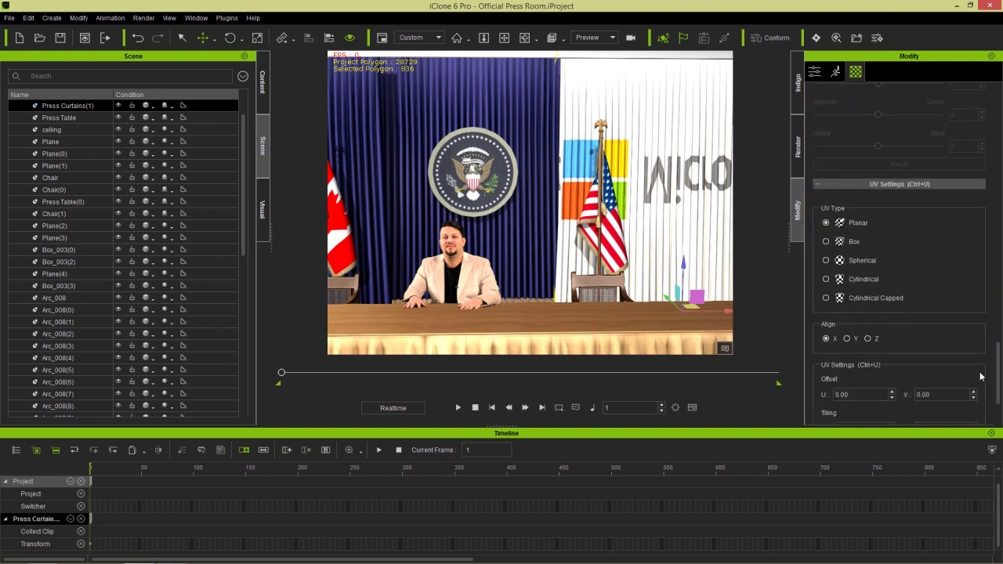
{"action": "scroll", "coordinate": [977, 377], "scroll_direction": "down", "scroll_amount": 2}
{"action": "left_click", "coordinate": [899, 416]}
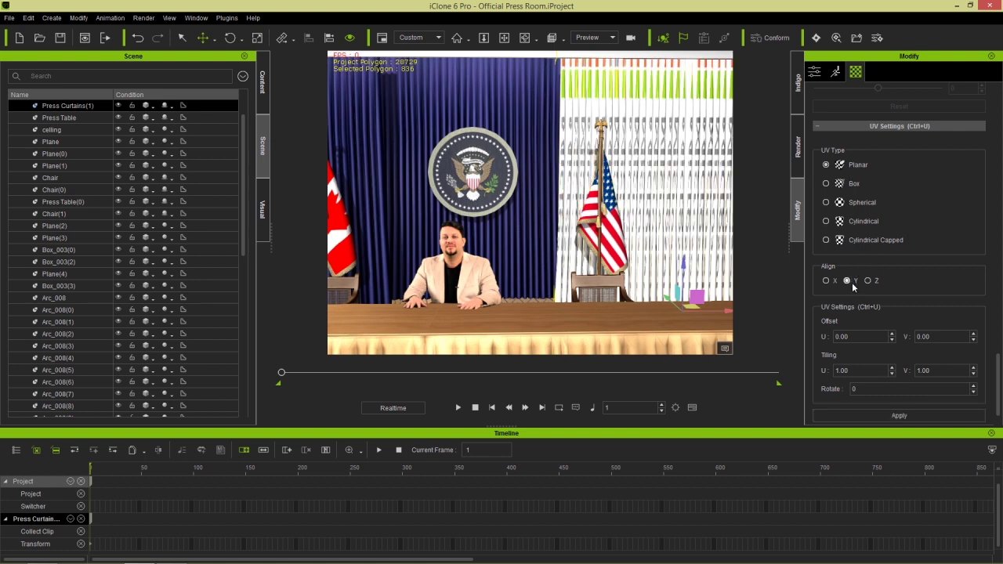
{"action": "left_click", "coordinate": [902, 413]}
{"action": "middle_click_drag", "start_coordinate": [677, 215], "coordinate": [638, 217]}
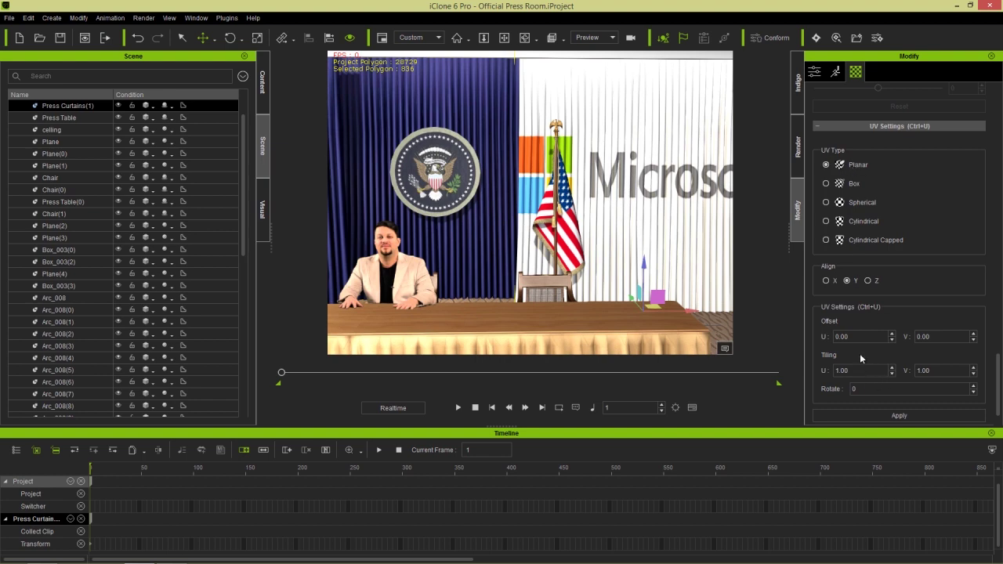
{"action": "middle_click_drag", "start_coordinate": [686, 236], "coordinate": [629, 248]}
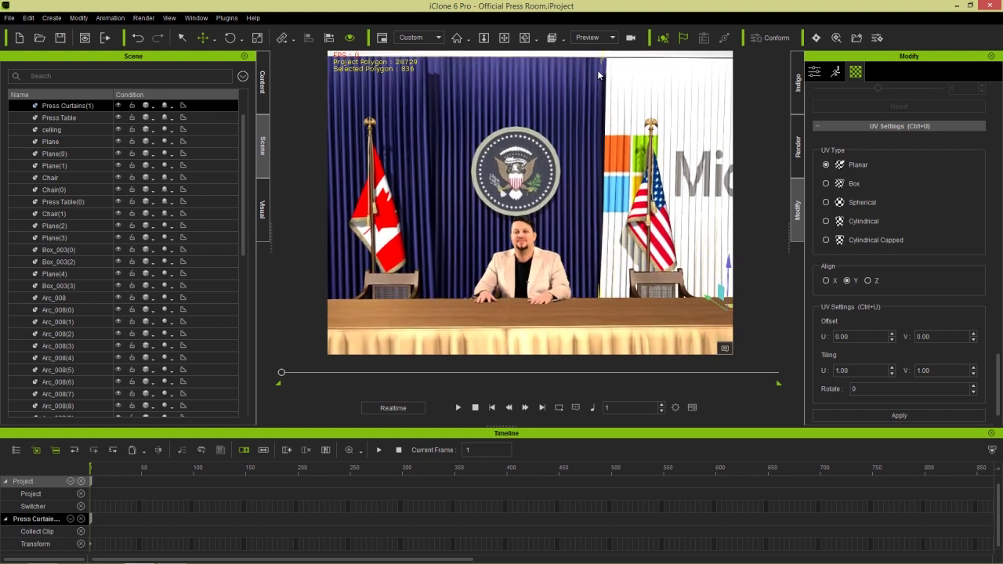
Step: Switch the view to Camera04 and play the clip to check the presenter in the changed press room
{"action": "left_click", "coordinate": [609, 38]}
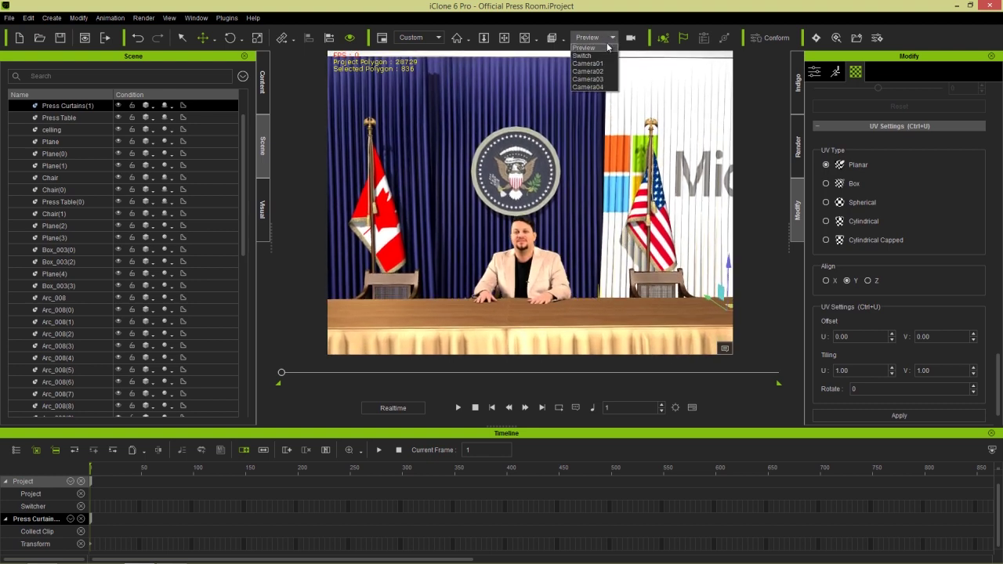
{"action": "left_click", "coordinate": [599, 88]}
{"action": "scroll", "coordinate": [580, 184], "scroll_direction": "down", "scroll_amount": 3}
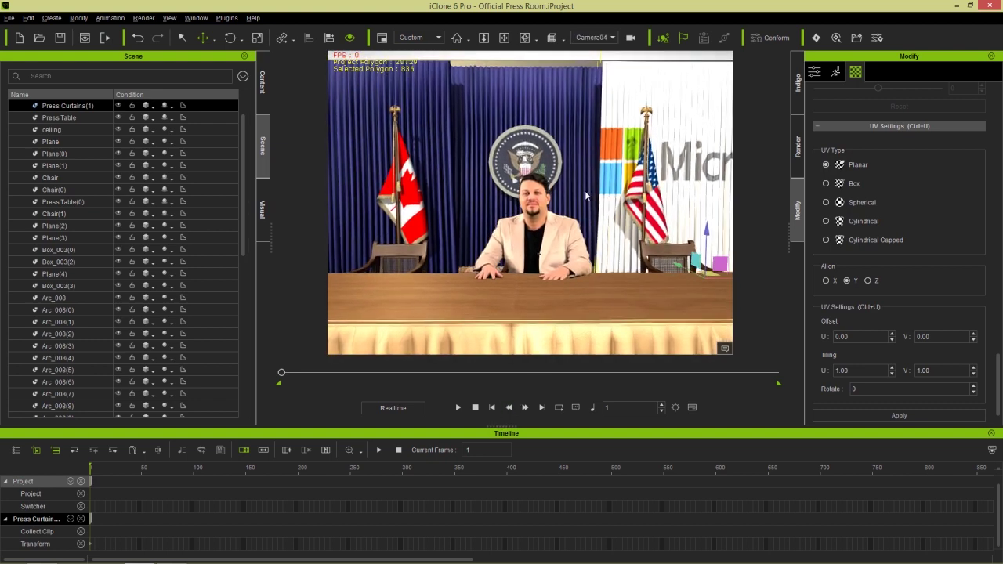
{"action": "left_click", "coordinate": [459, 407]}
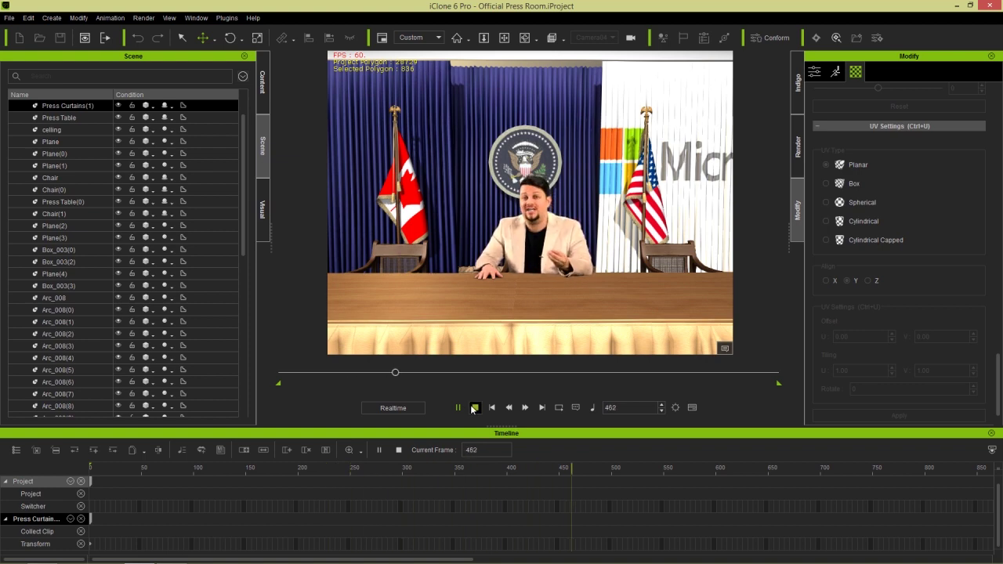
{"action": "left_click", "coordinate": [474, 407]}
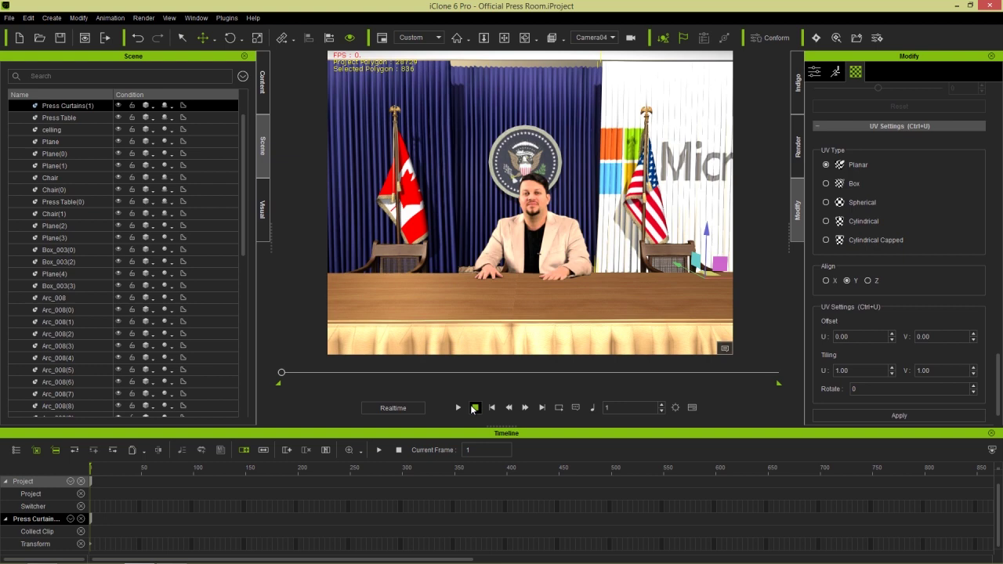